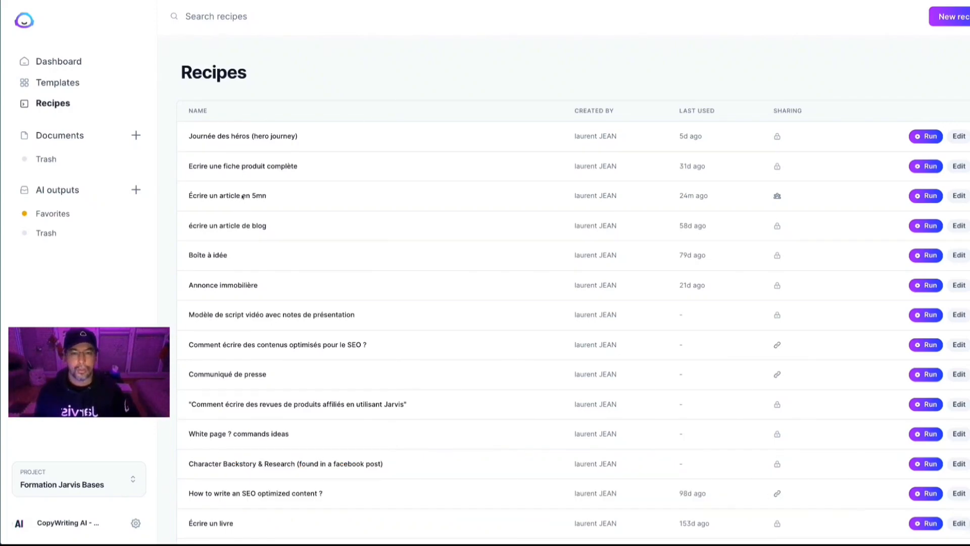
# Open the "Écrire un article en 5mn" recipe for editing.
pyautogui.click(281, 195)
pyautogui.click(265, 196)
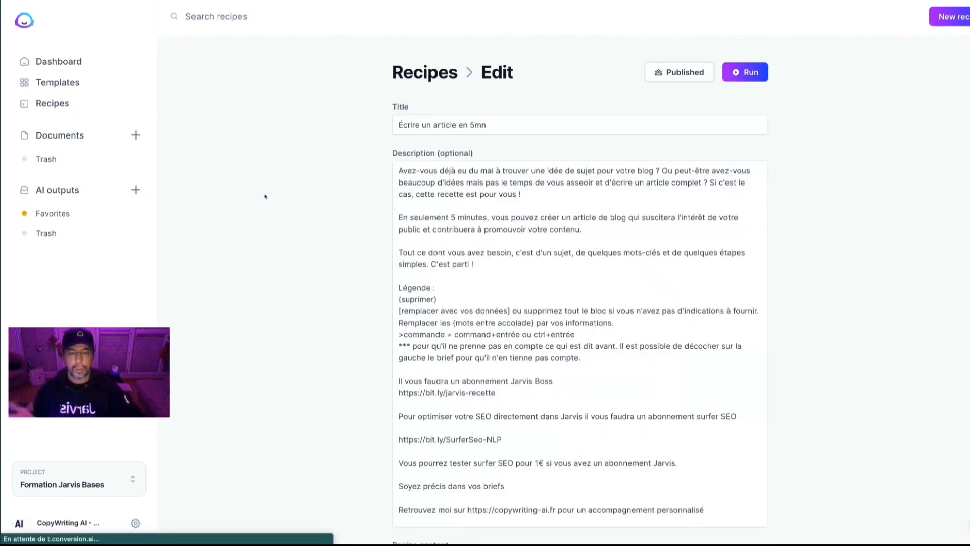
pyautogui.click(477, 186)
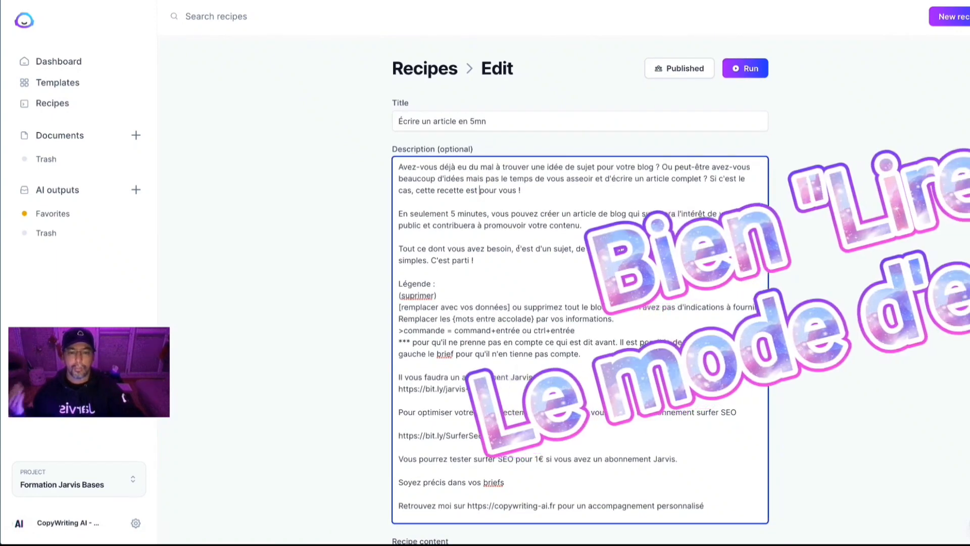
# Review the recipe's description, its legend of placeholders and commands, and the command list in the recipe content.
pyautogui.scroll(-2, 517, 248)
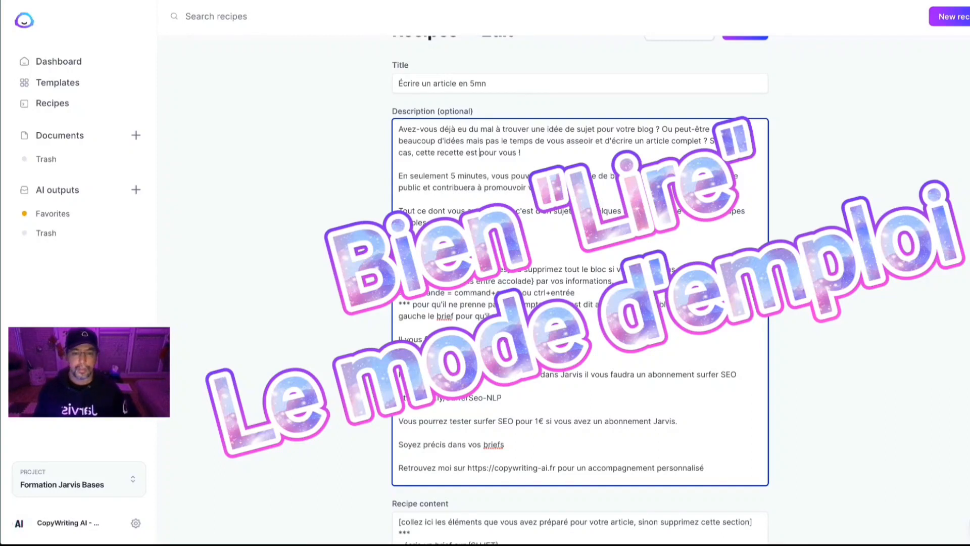
pyautogui.scroll(-3, 784, 319)
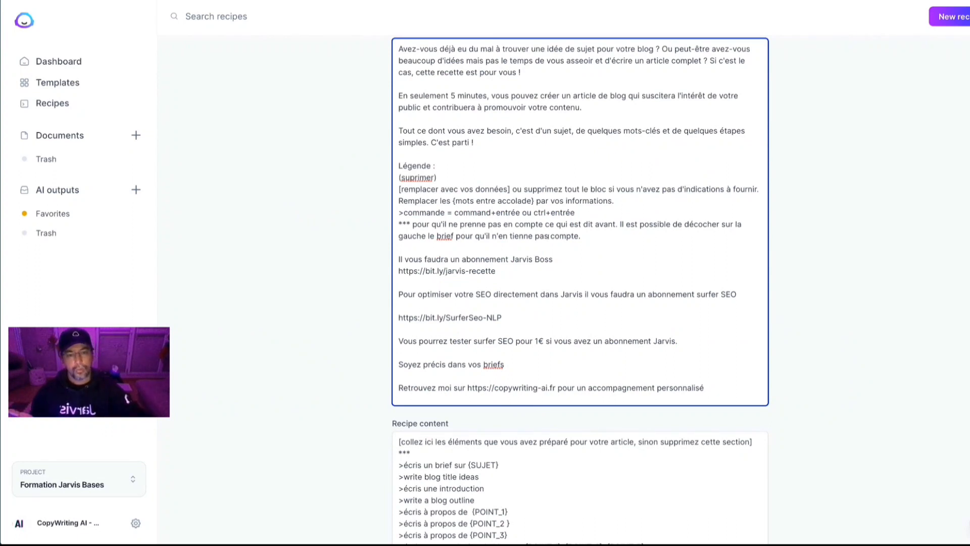
pyautogui.scroll(-1, 446, 169)
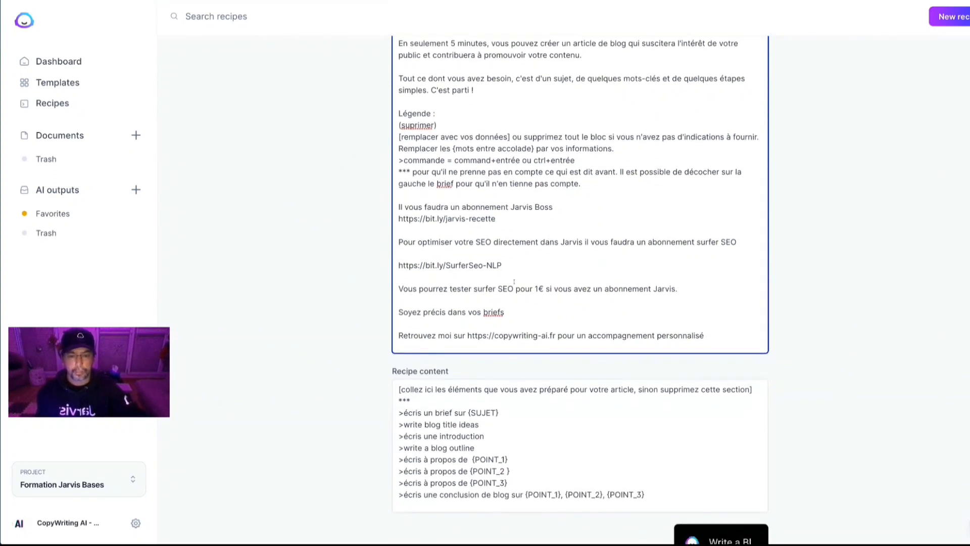
pyautogui.scroll(-4, 514, 281)
pyautogui.scroll(3, 514, 282)
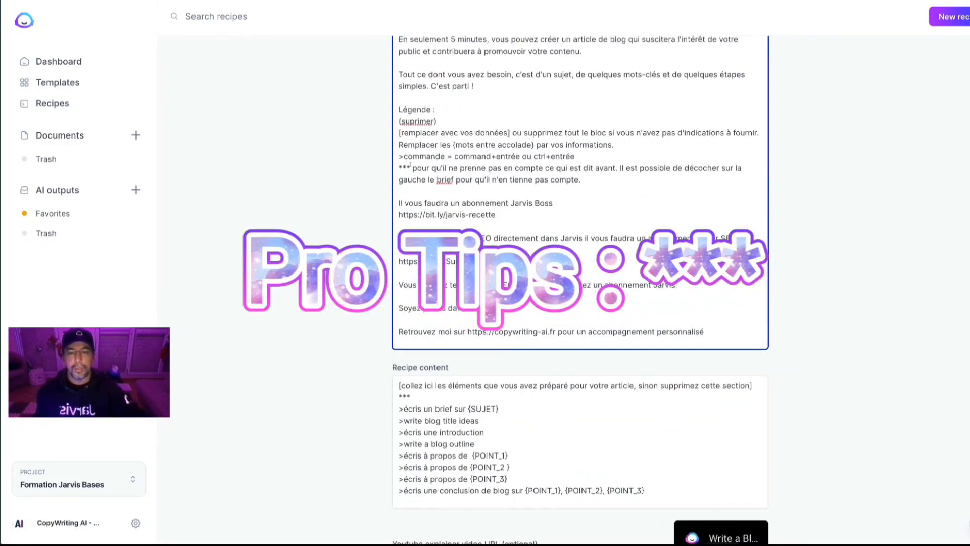
pyautogui.moveTo(410, 165); pyautogui.dragTo(397, 166)
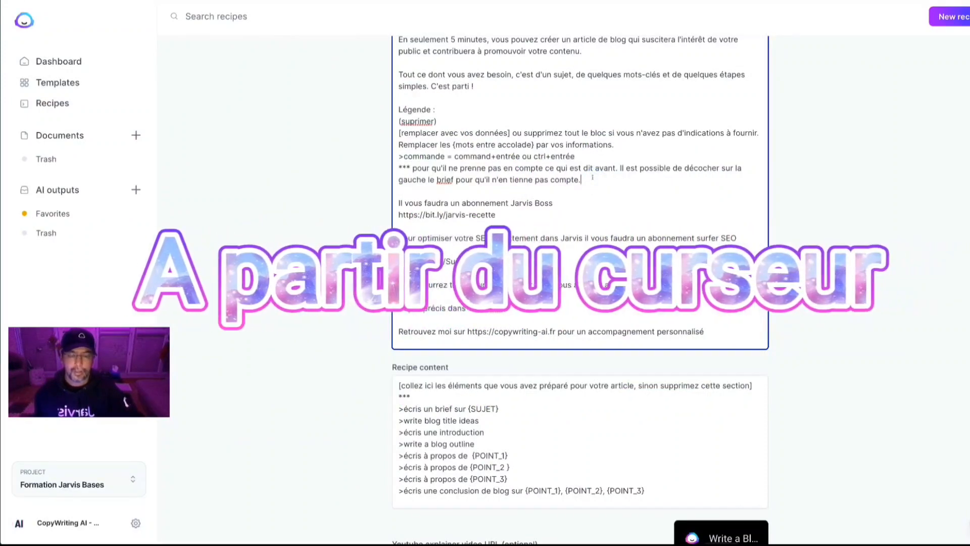
pyautogui.scroll(-1, 405, 229)
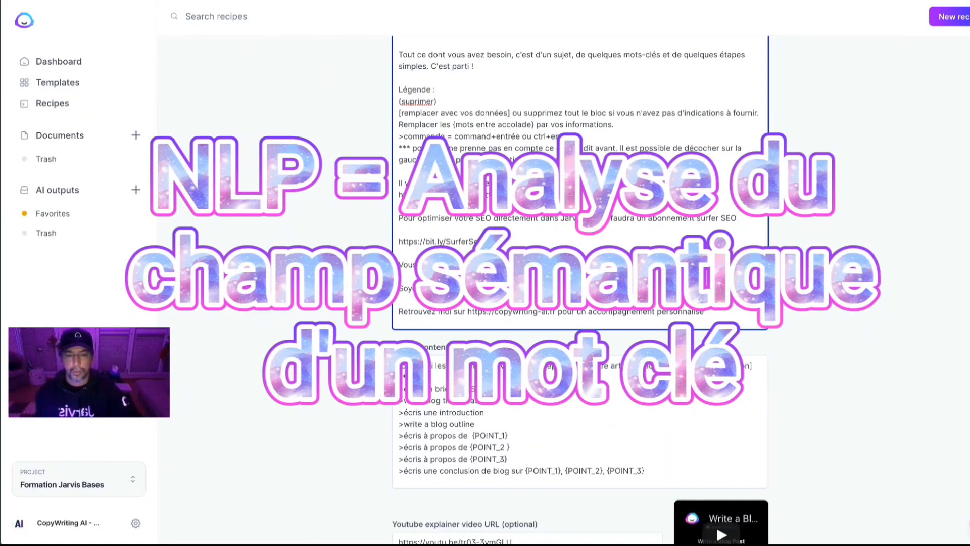
pyautogui.scroll(-1, 548, 291)
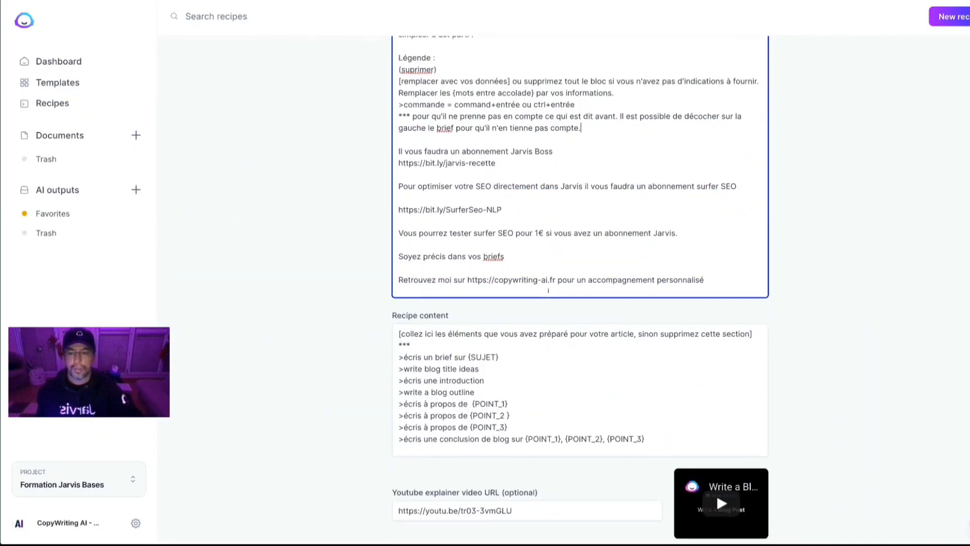
pyautogui.scroll(-3, 463, 315)
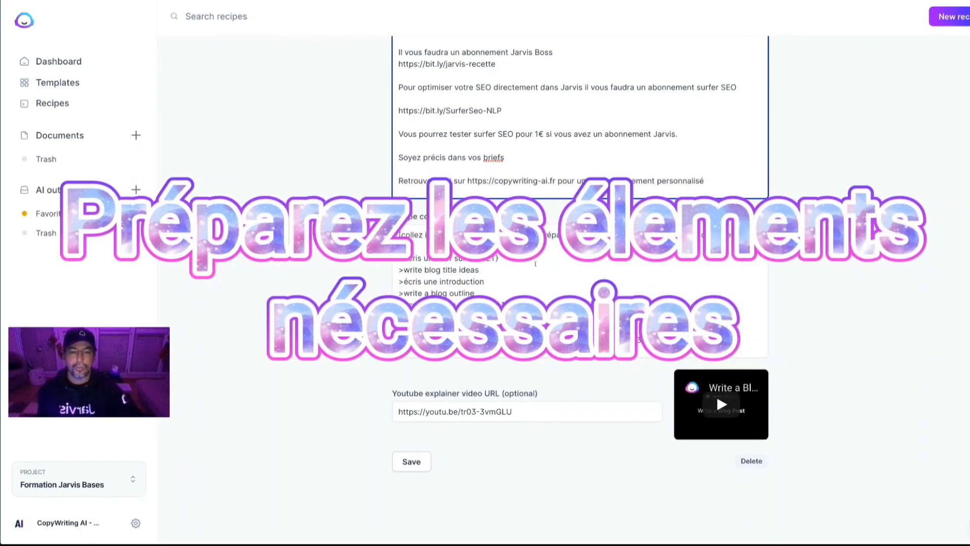
pyautogui.scroll(-1, 535, 263)
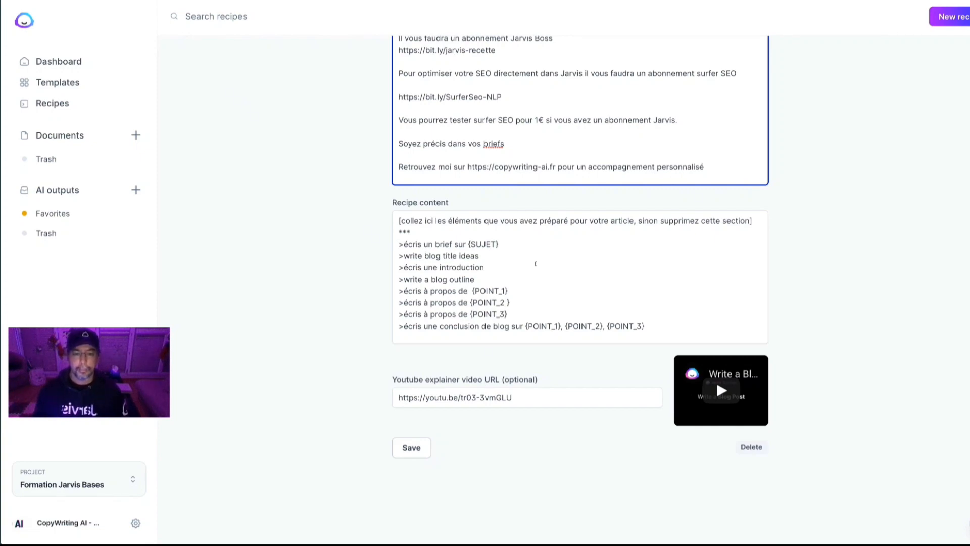
# Create a document from the recipe and replace {SUJET} with "les couches thermoclines et les sous-marins nucléaires, en zone polaire".
pyautogui.scroll(7, 535, 263)
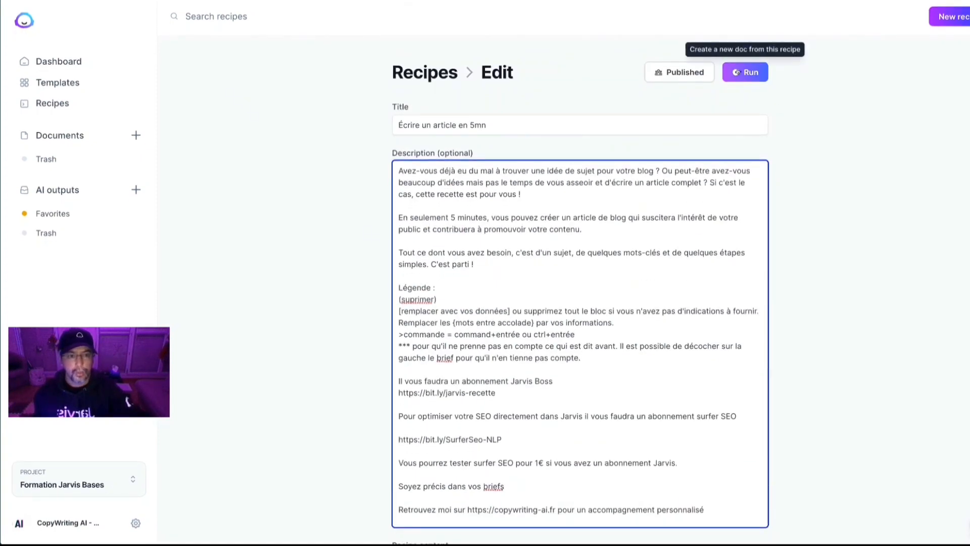
pyautogui.click(744, 72)
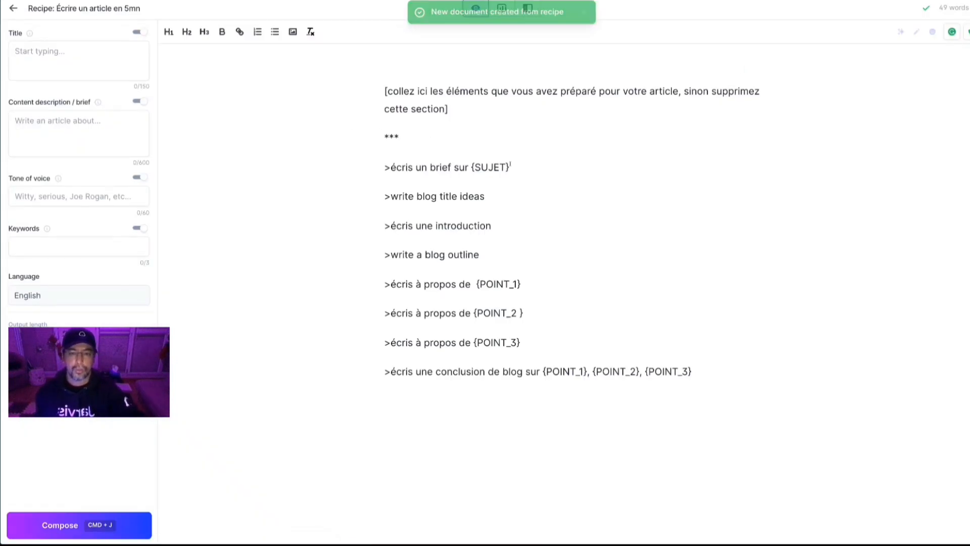
pyautogui.moveTo(518, 168); pyautogui.dragTo(471, 166)
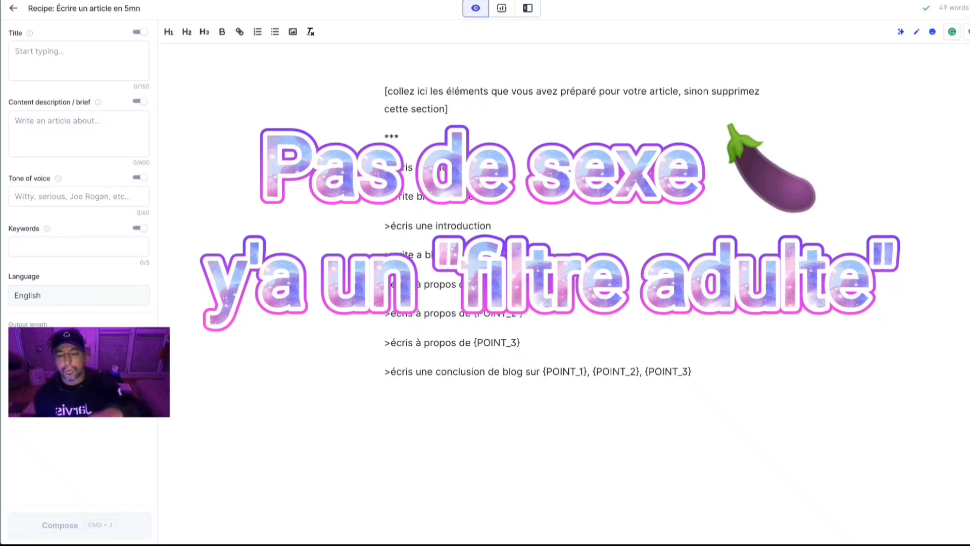
pyautogui.write('les couches thermoclines et les sous-marins nucléaires, en zone polaire')
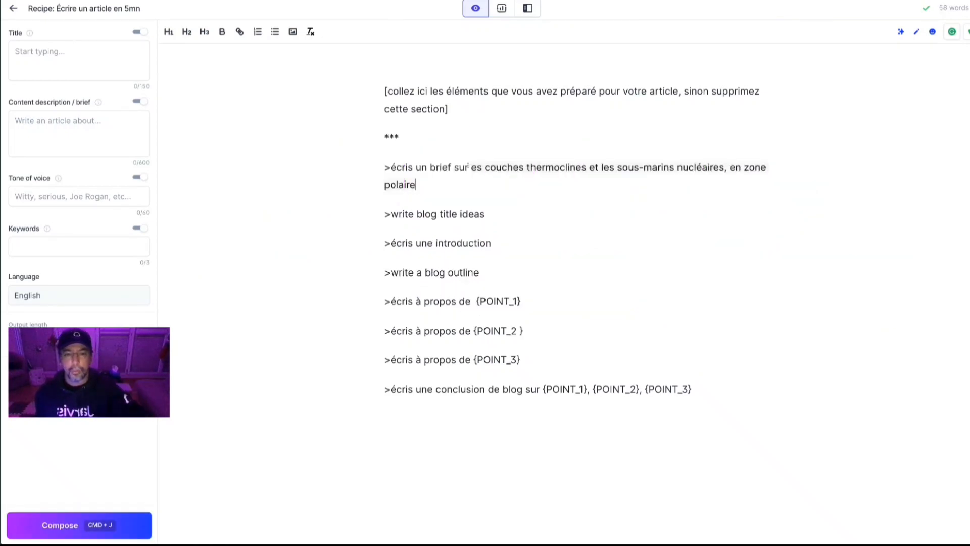
pyautogui.click(469, 167)
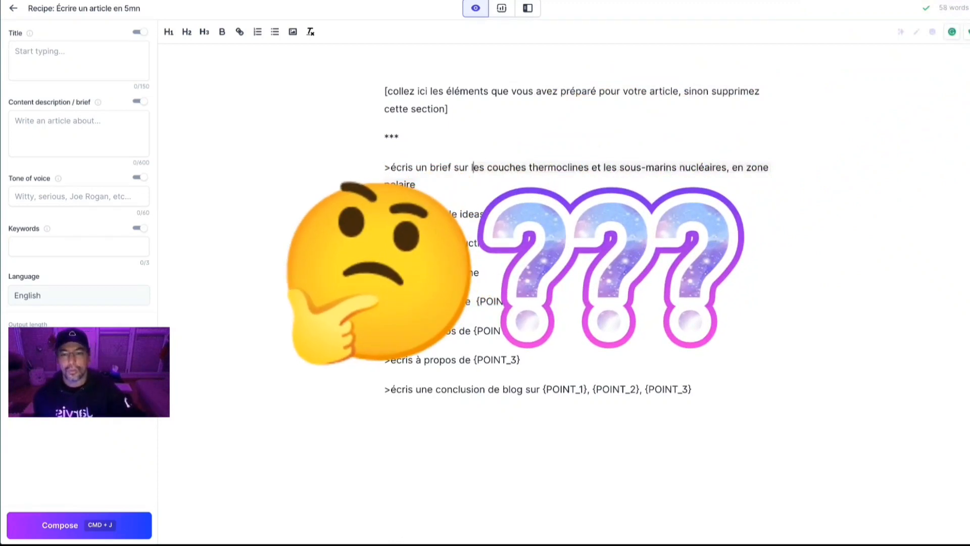
# Try running the brief command on the polar-zone subject, and undo the generated brief.
pyautogui.click(432, 184)
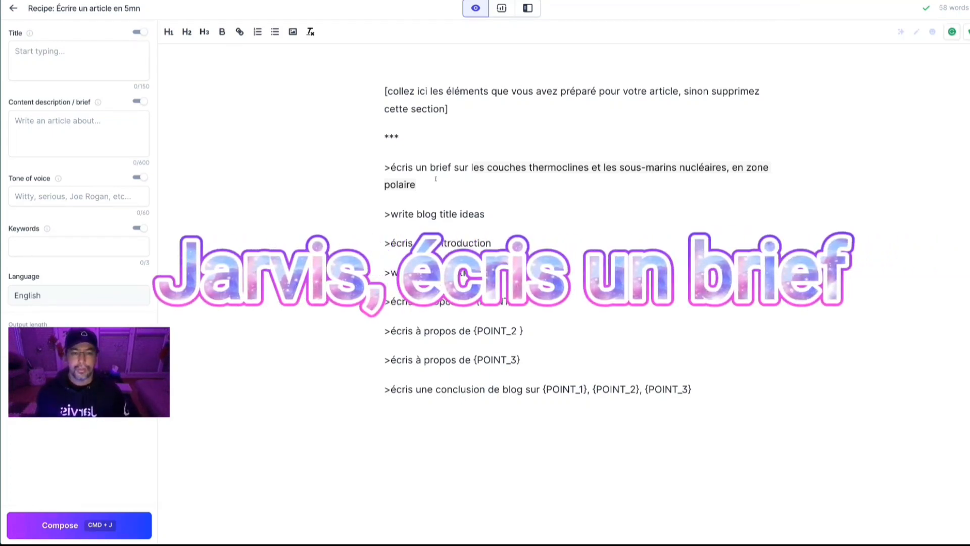
pyautogui.press('super+j')
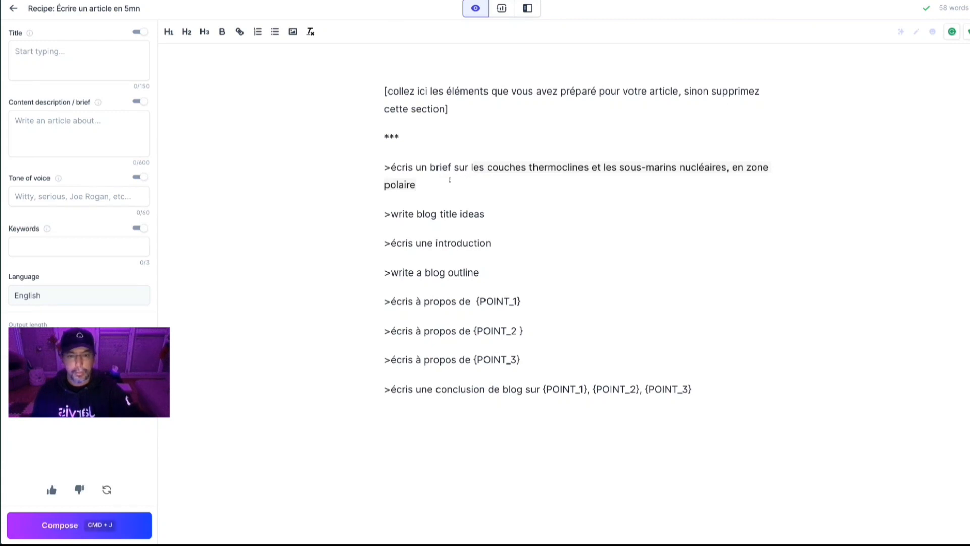
pyautogui.tripleClick(449, 180)
pyautogui.press('super+j')
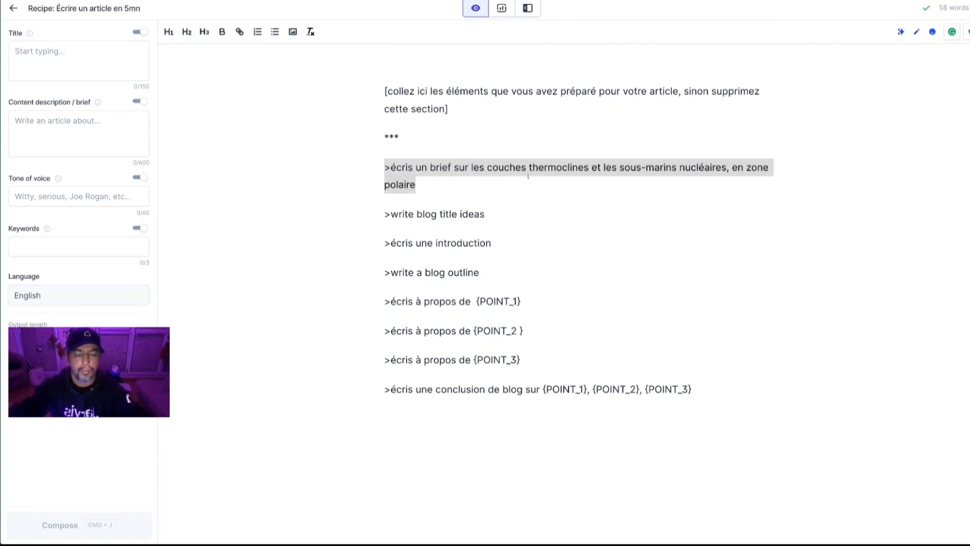
pyautogui.press('super+j')
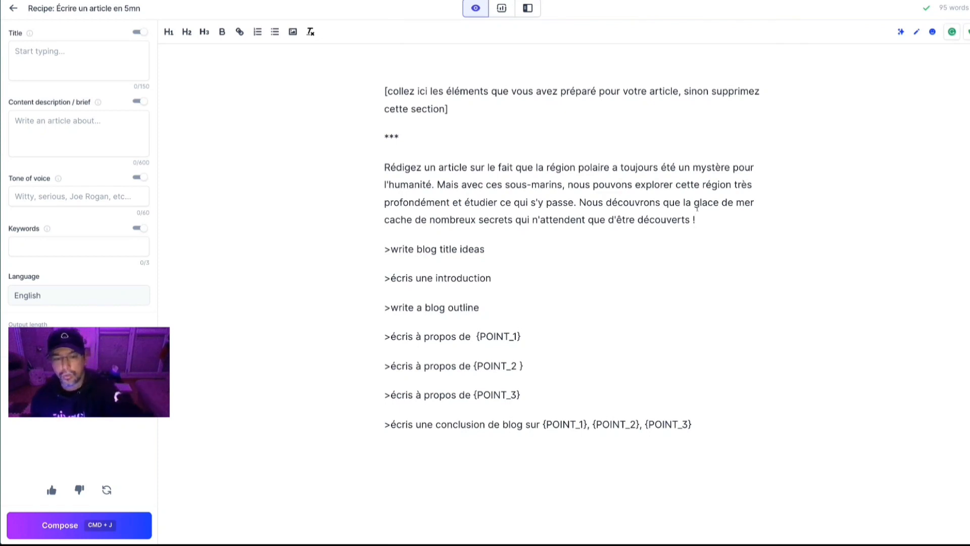
pyautogui.press('super+z')
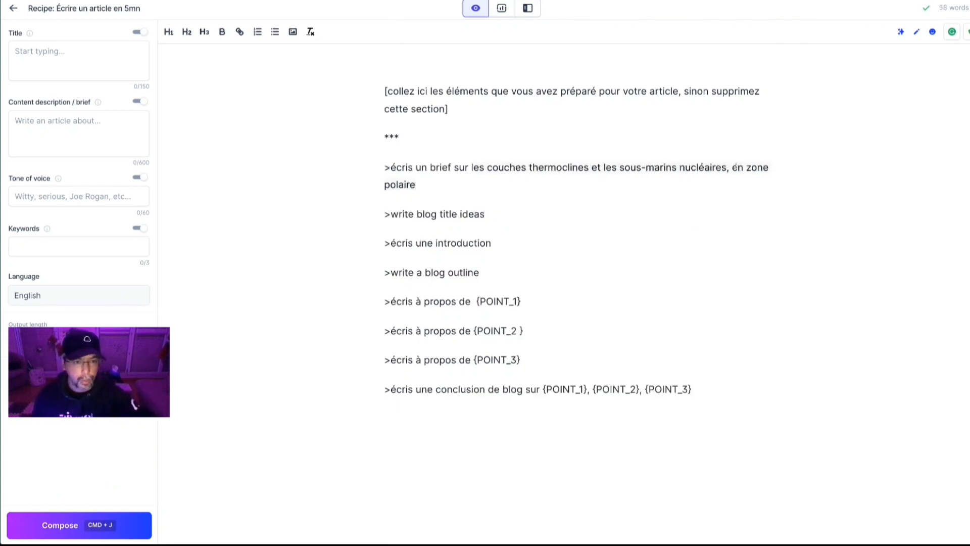
# Remove ", en zone polaire" from the brief command and run the shortened command to generate a brief.
pyautogui.moveTo(732, 166); pyautogui.dragTo(757, 173)
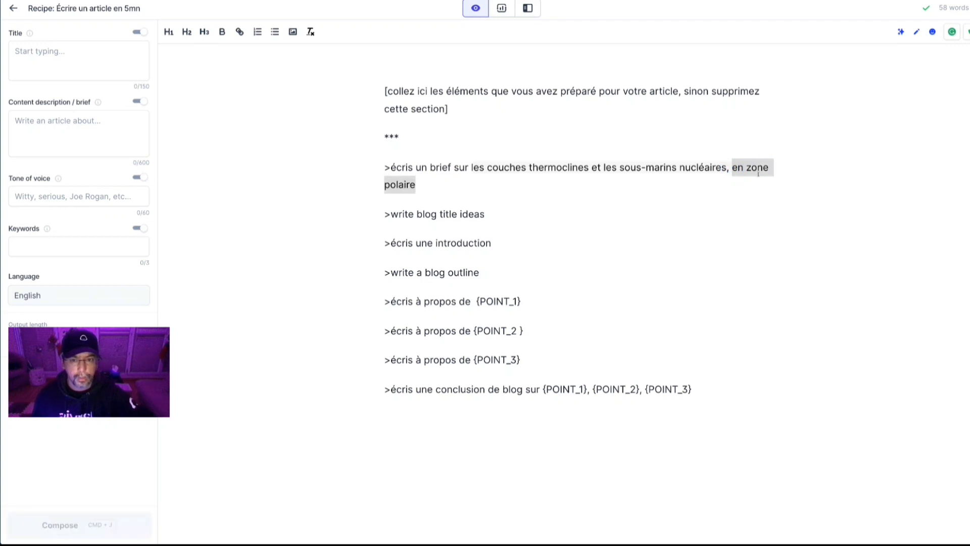
pyautogui.press('BackSpace')
pyautogui.press('BackSpace')
pyautogui.press('BackSpace')
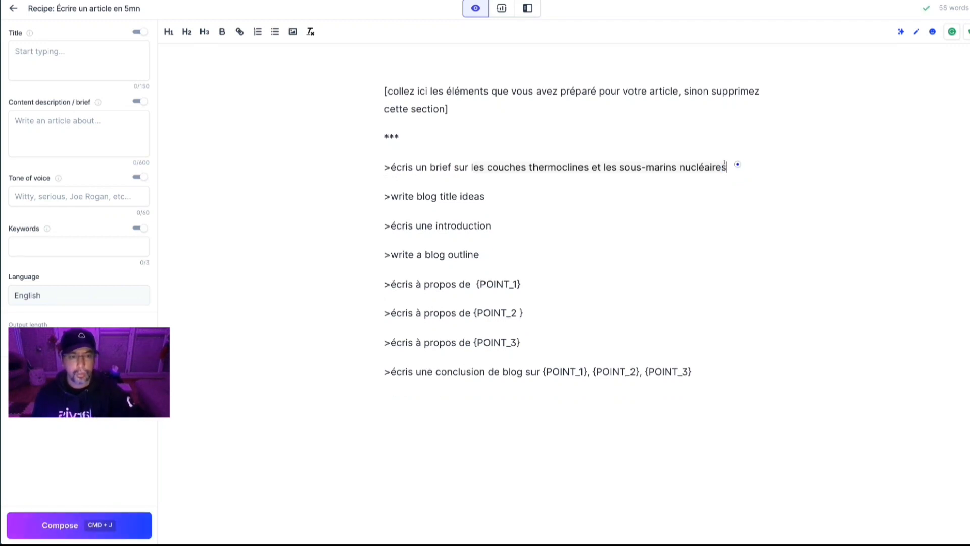
pyautogui.moveTo(735, 167); pyautogui.dragTo(360, 160)
pyautogui.press('super+j')
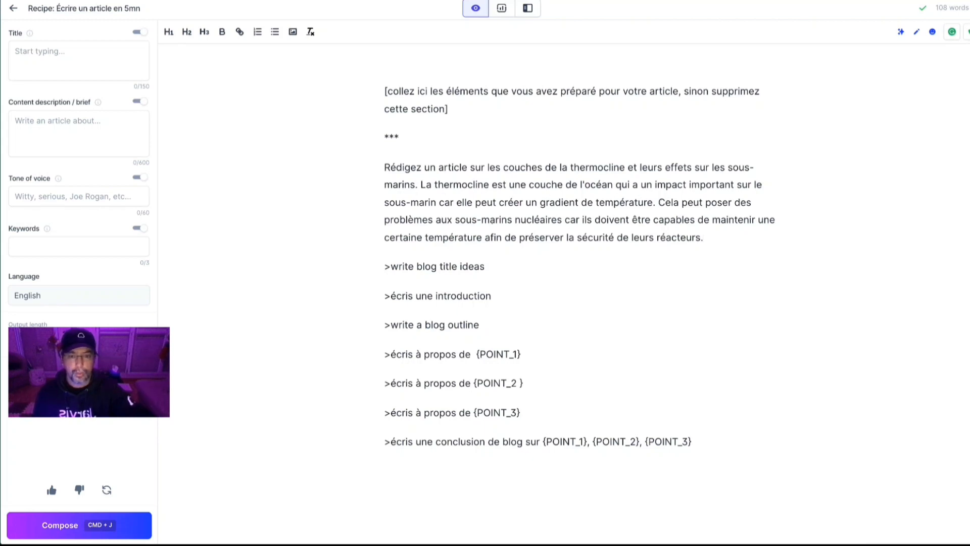
# Move the generated brief paragraph out of the document into the content description / brief.
pyautogui.click(719, 239)
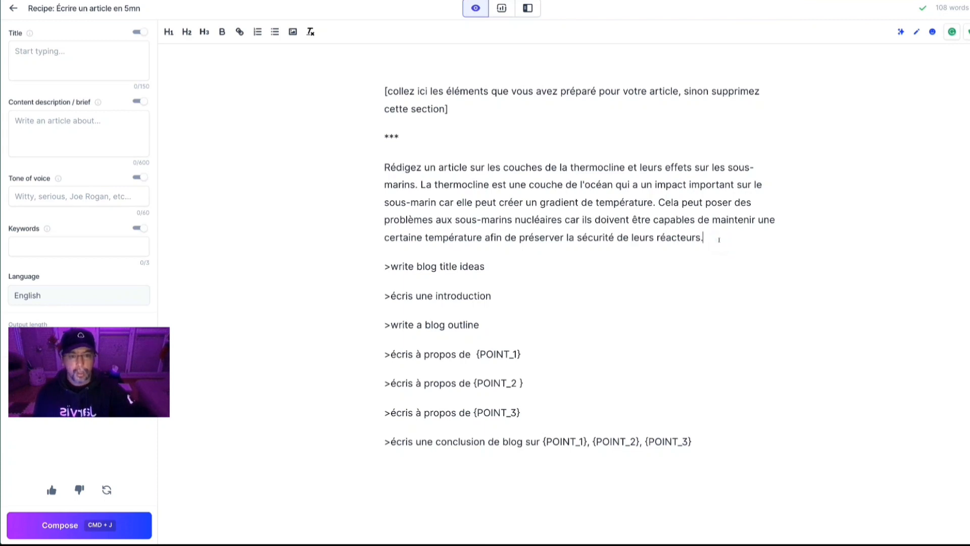
pyautogui.moveTo(719, 239); pyautogui.dragTo(365, 162)
pyautogui.hotkey('ctrl', 'c')
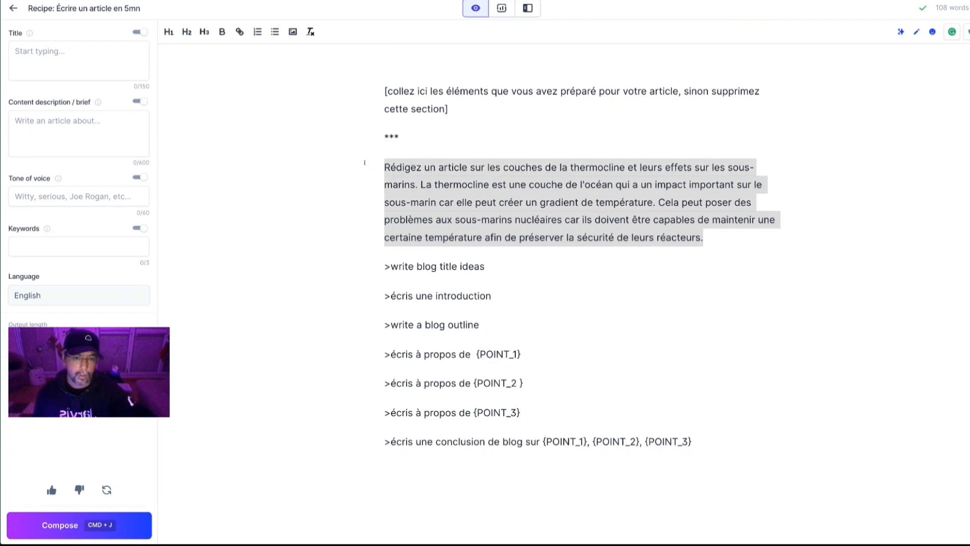
pyautogui.press('BackSpace')
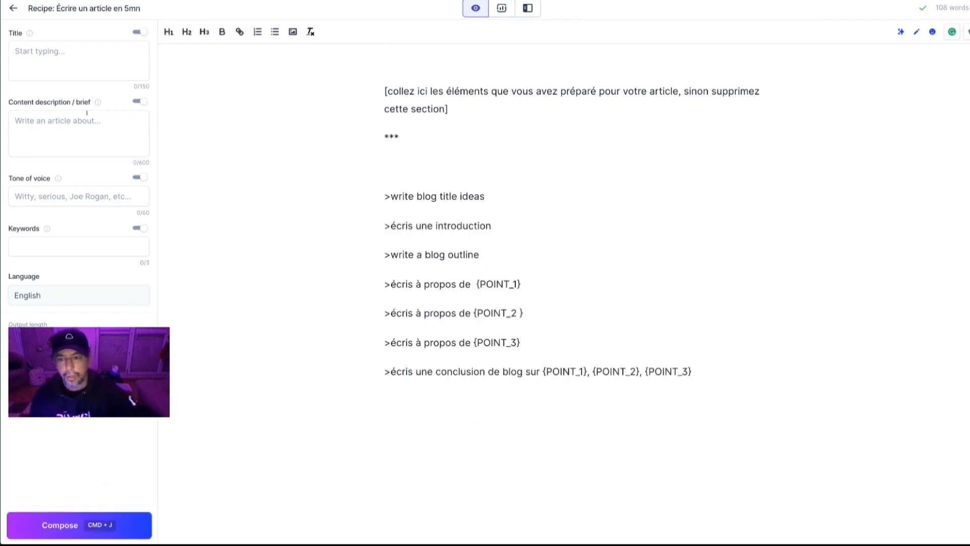
pyautogui.click(92, 121)
pyautogui.hotkey('ctrl', 'v')
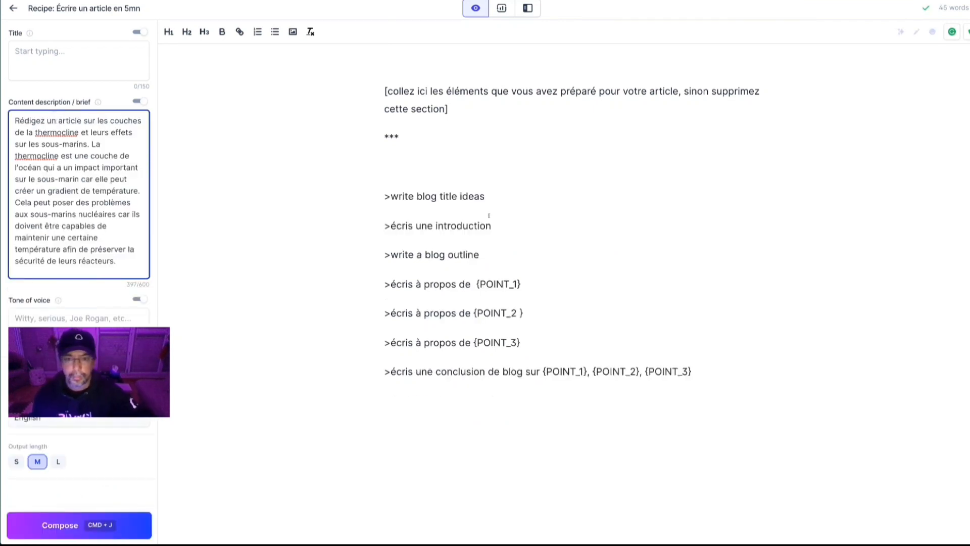
# Try running the ">write blog title ideas" command, and undo the generated titles.
pyautogui.click(496, 191)
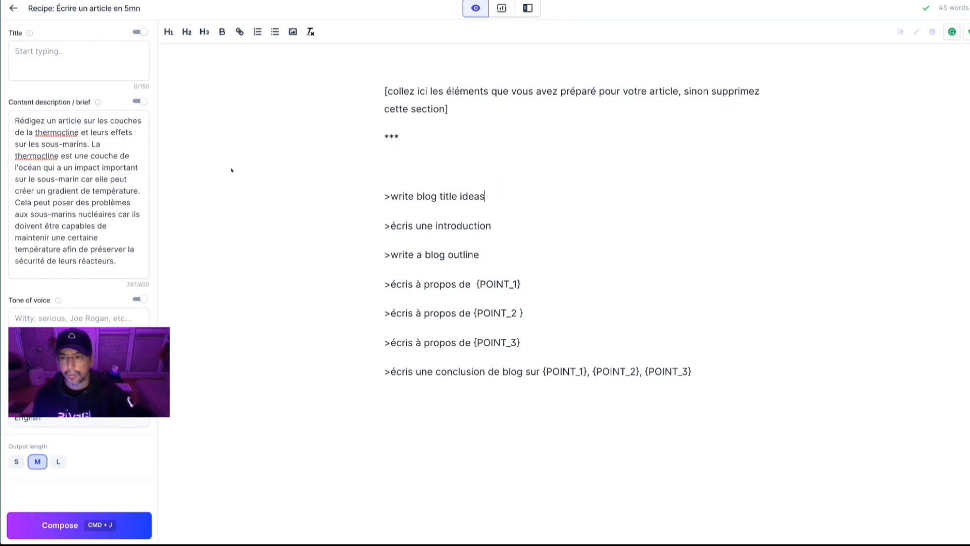
pyautogui.press('super+j')
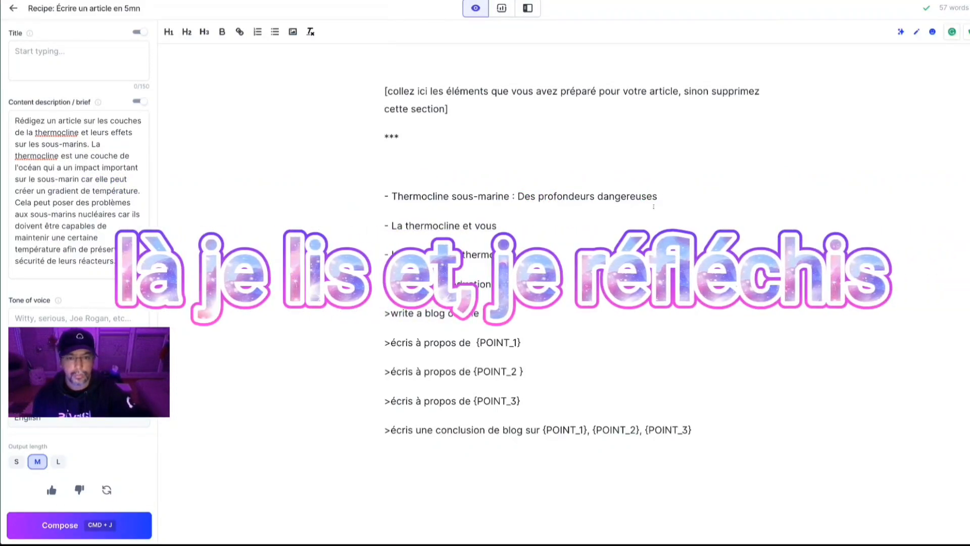
pyautogui.press('super+z')
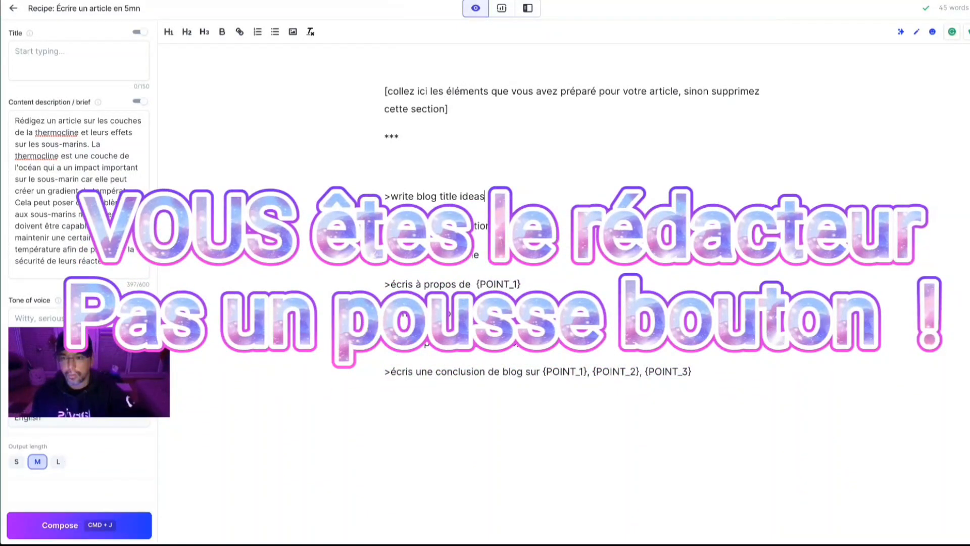
# Extend the end of the content brief after "réacteurs" with "et être indétectable.".
pyautogui.click(121, 264)
pyautogui.press('BackSpace')
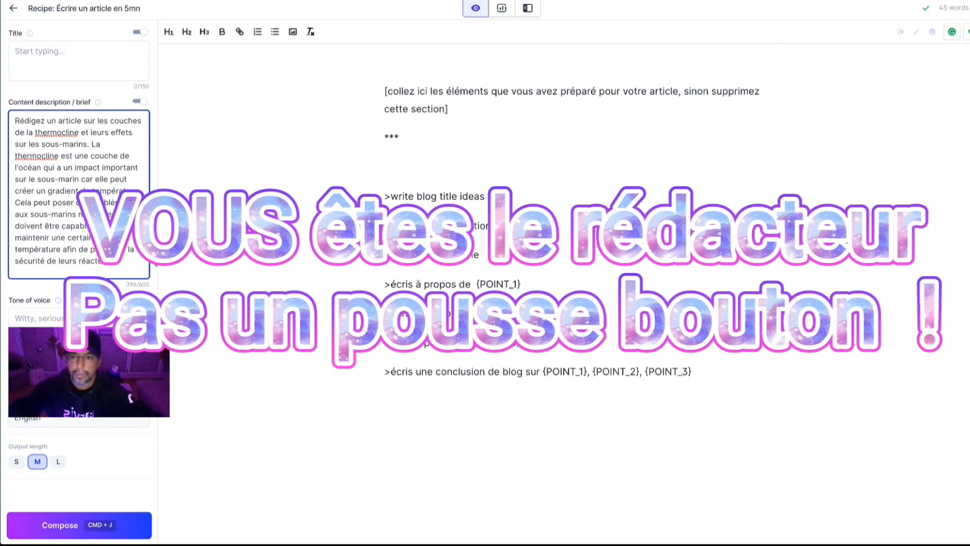
pyautogui.write('et êt')
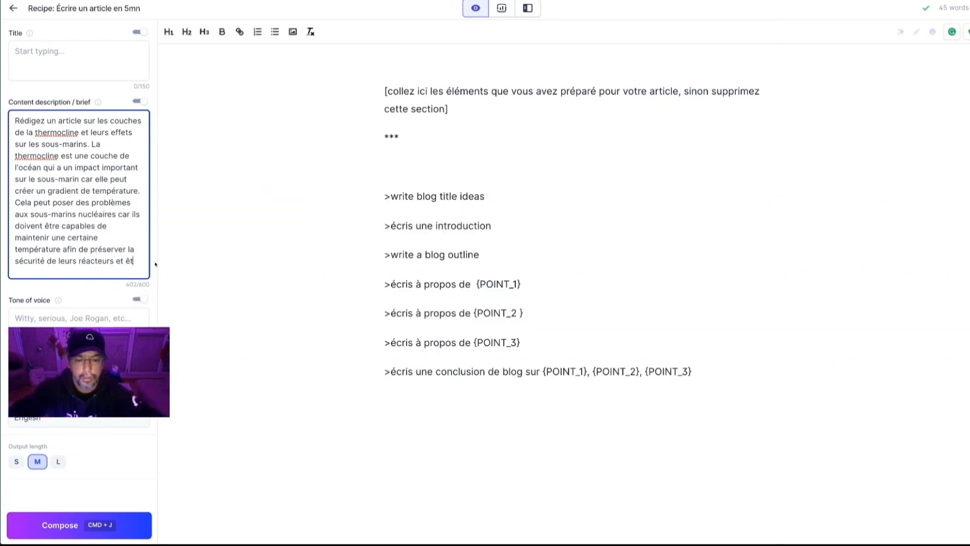
pyautogui.write('re indéte')
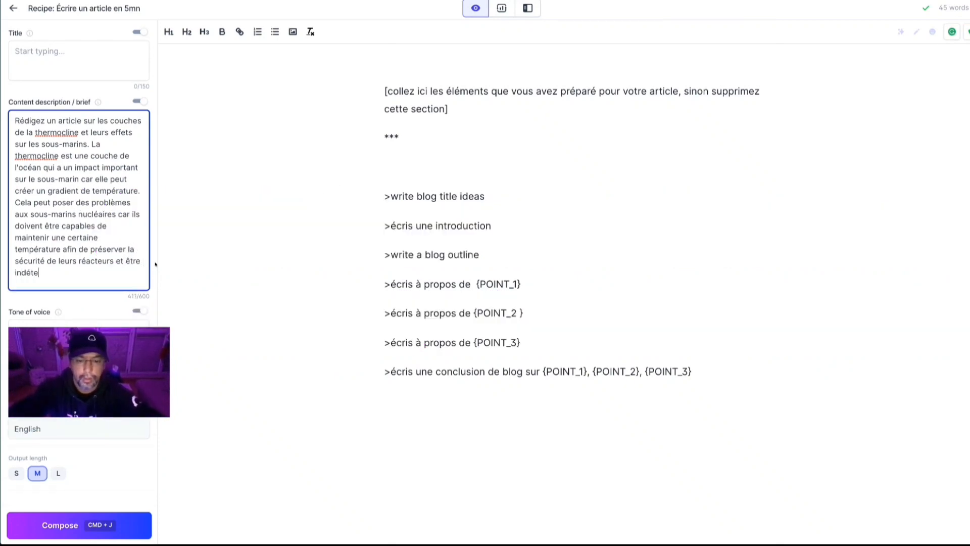
pyautogui.write('ctable.')
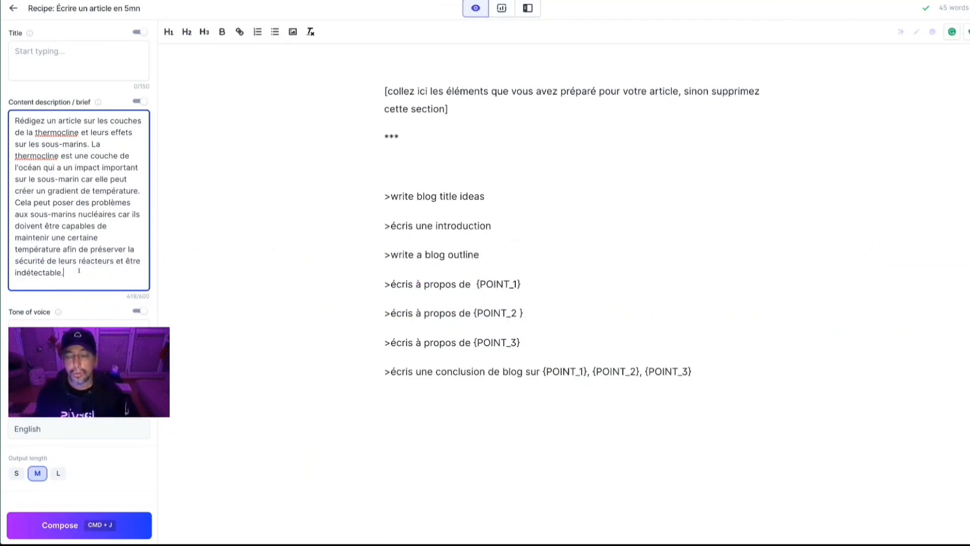
# Try regenerating blog title ideas from the extended brief, and undo the generated titles.
pyautogui.click(440, 160)
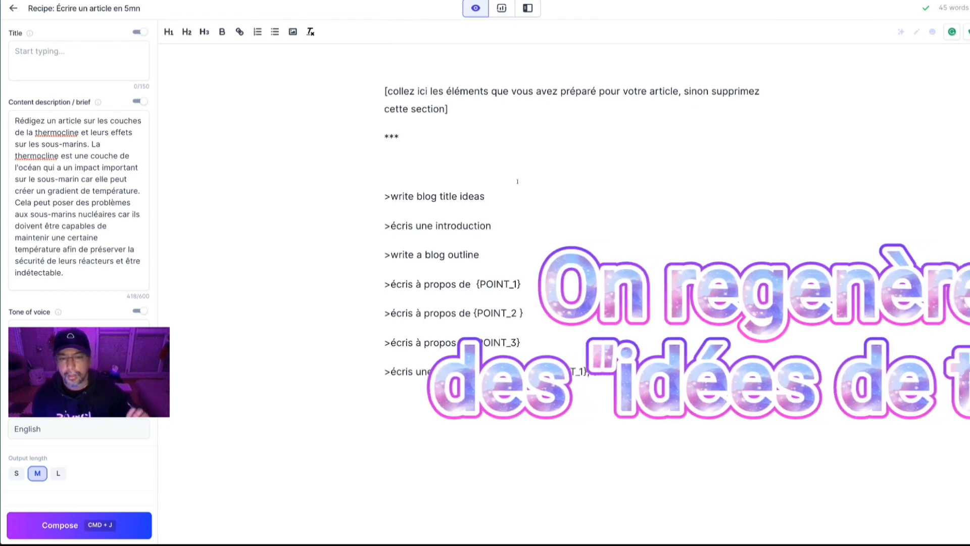
pyautogui.click(493, 195)
pyautogui.press('super+j')
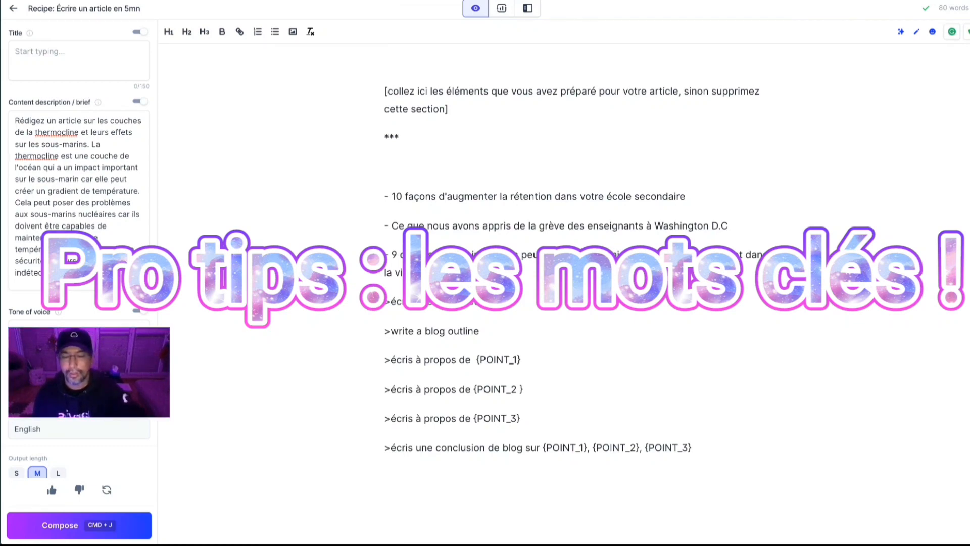
pyautogui.press('super+z')
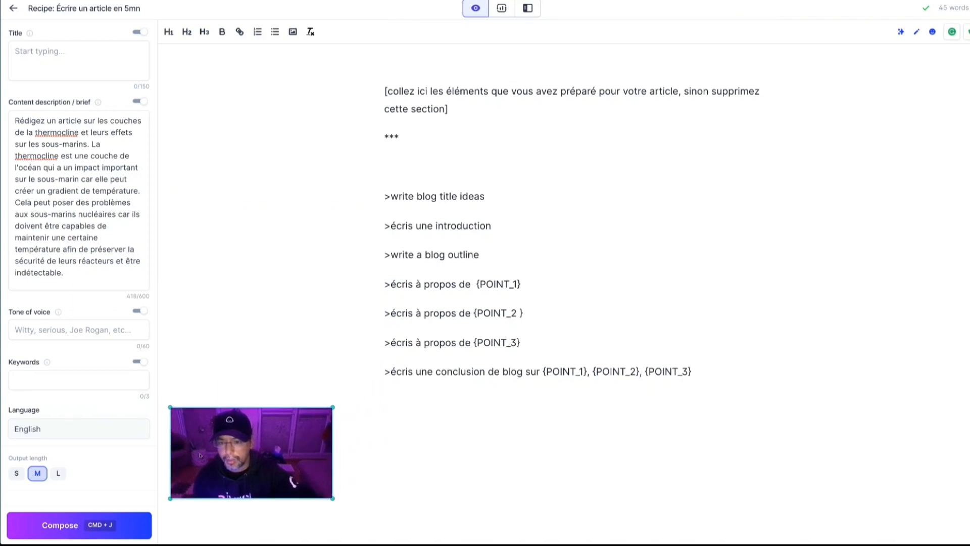
# Add the keywords "thermocline", "sous-marin nucléaire" and "sonar" to the recipe settings.
pyautogui.click(24, 372)
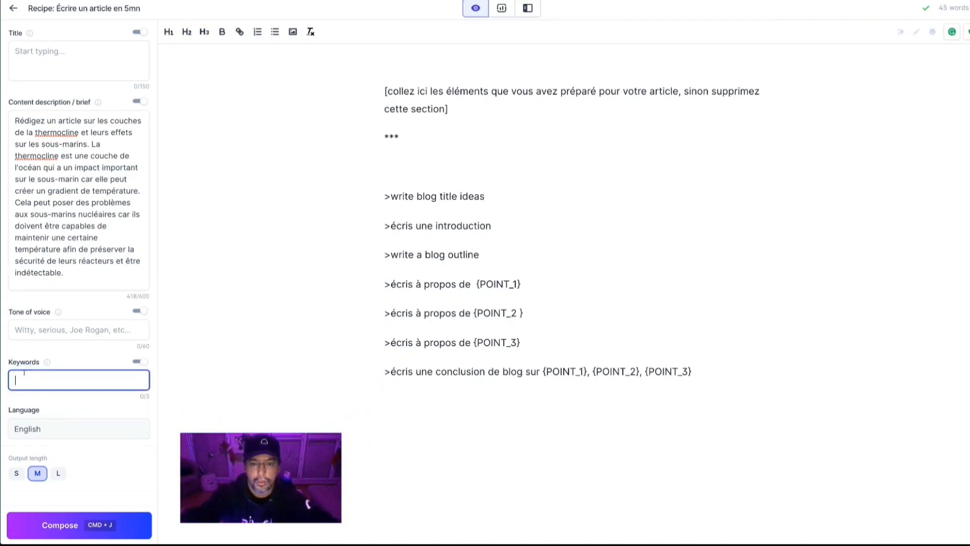
pyautogui.write('therm')
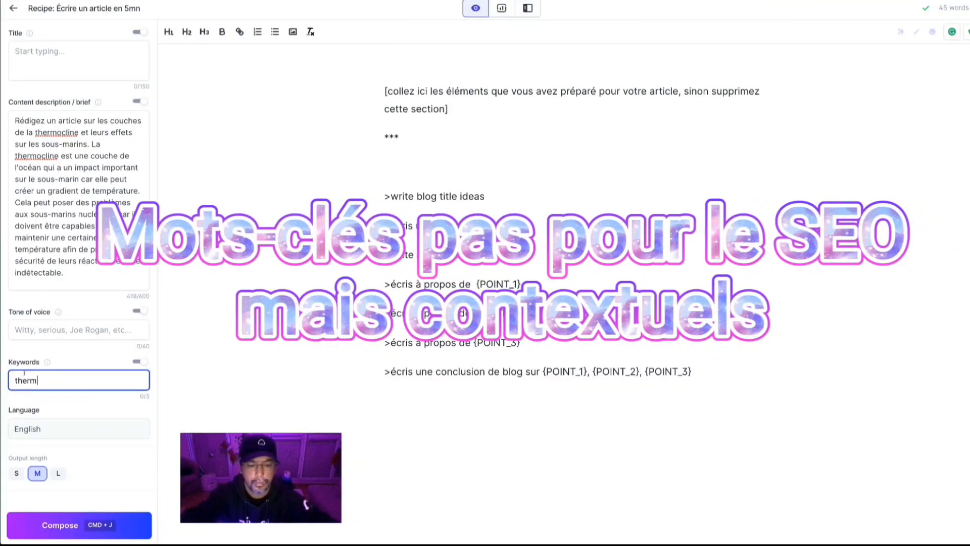
pyautogui.write('ocline')
pyautogui.press('Return')
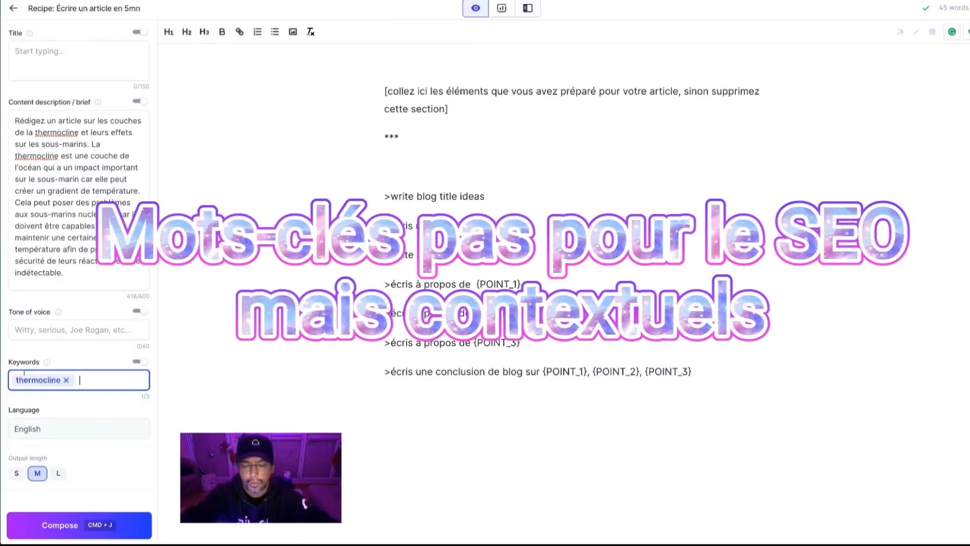
pyautogui.write('sous')
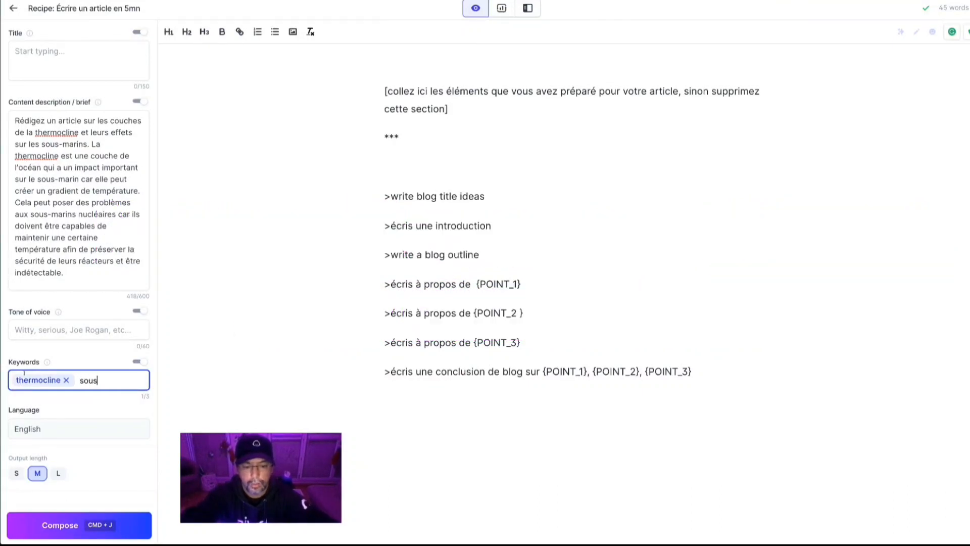
pyautogui.write('-marin nucléaire')
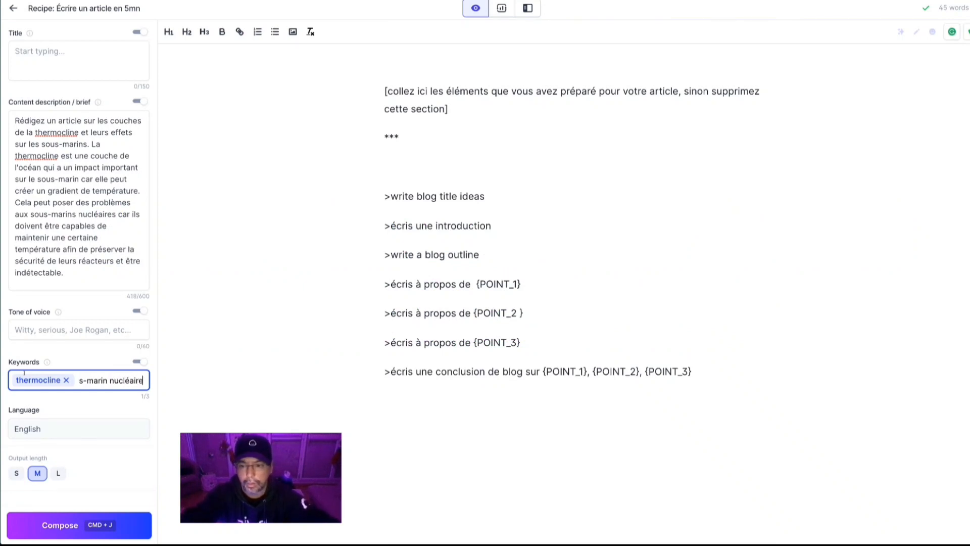
pyautogui.press('Return')
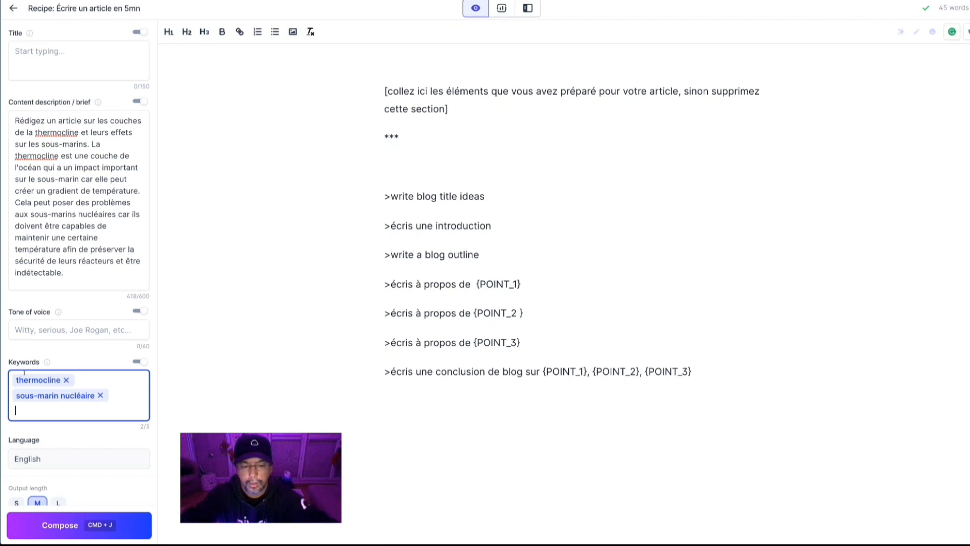
pyautogui.write('sonar')
pyautogui.press('Return')
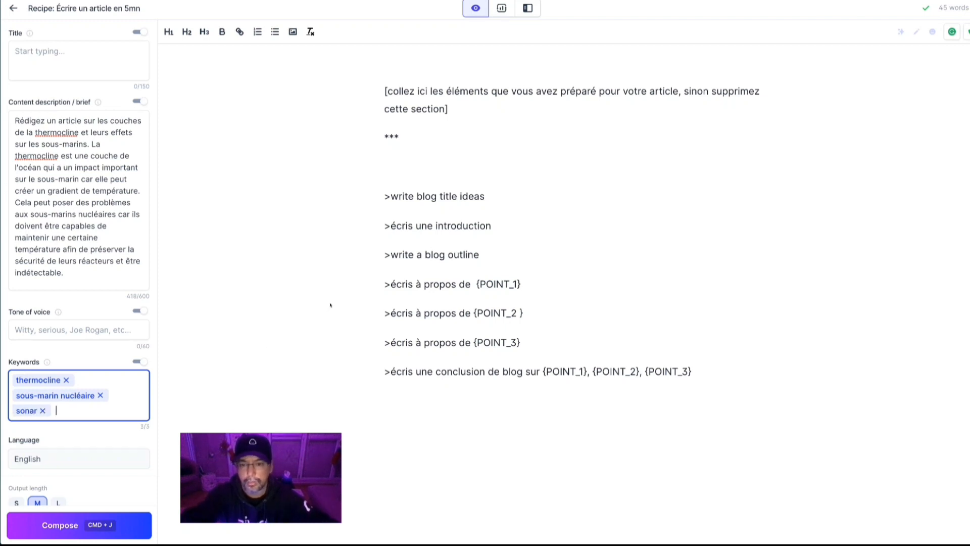
# Run the ">write blog title ideas" command in the document with the keywords in place.
pyautogui.click(325, 306)
pyautogui.click(501, 191)
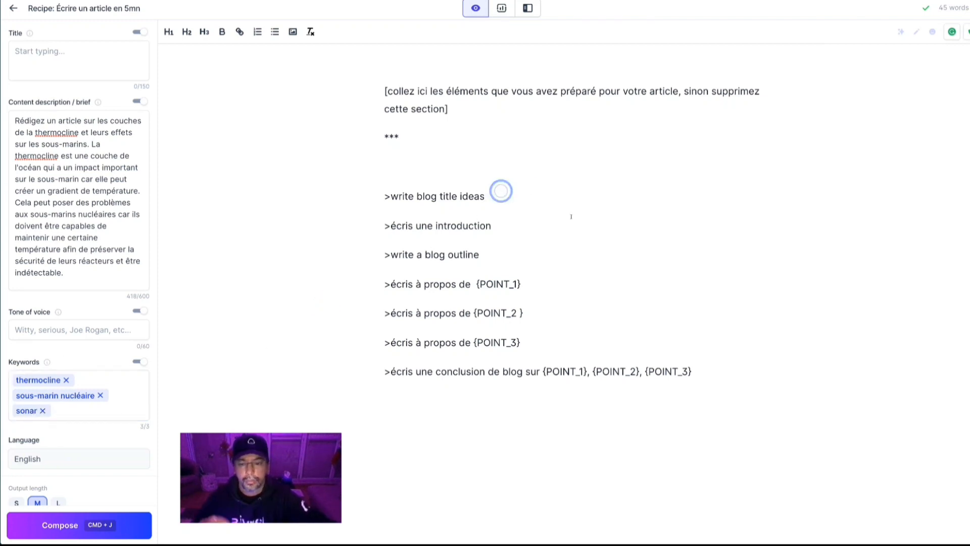
pyautogui.press('super+j')
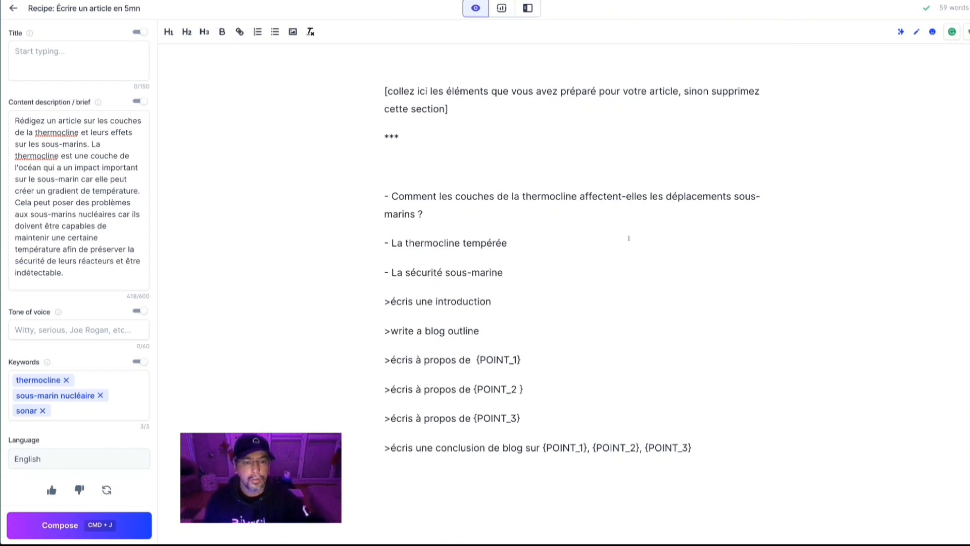
# Move the title idea "Comment les couches de la thermocline affectent-elles les déplacements sous-marins ?" into the Title setting and also insert it below the asterisks.
pyautogui.tripleClick(445, 207)
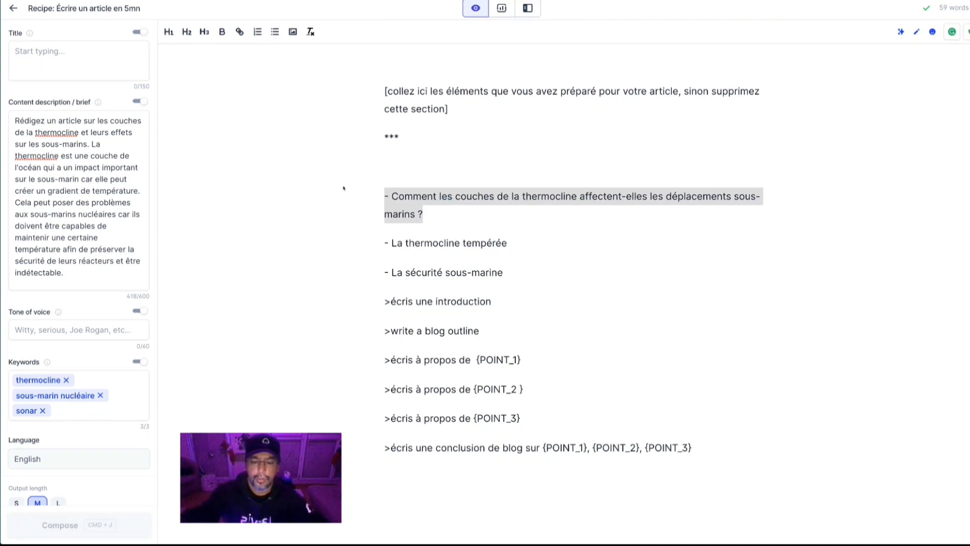
pyautogui.press('super+x')
pyautogui.click(101, 48)
pyautogui.press('super+v')
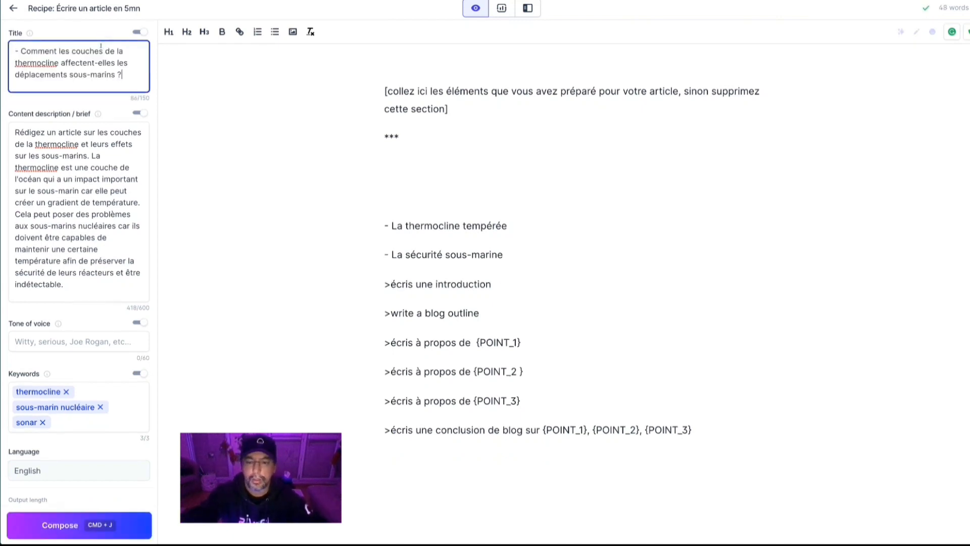
pyautogui.click(412, 172)
pyautogui.press('super+v')
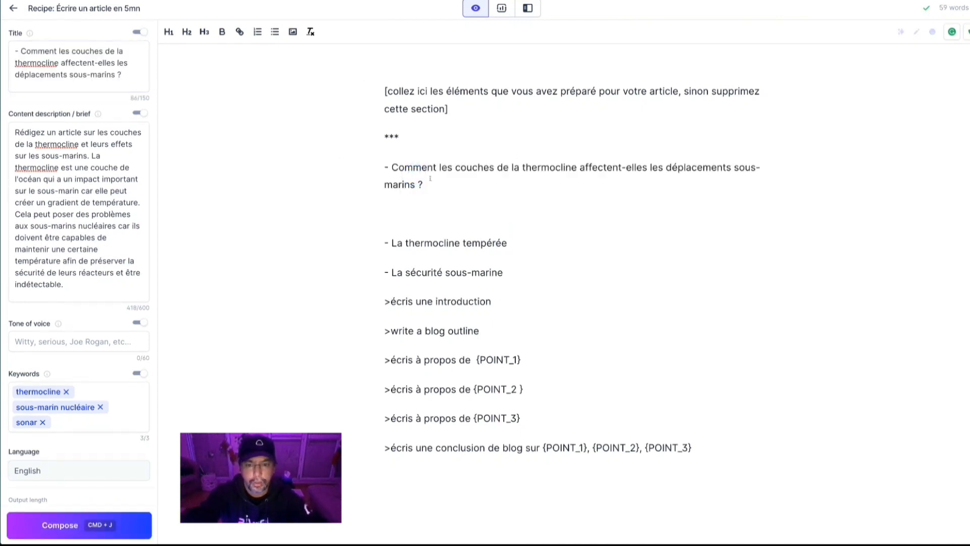
# Format the article title below the asterisks as Heading 1 and remove its leading dash.
pyautogui.click(431, 180)
pyautogui.tripleClick(430, 180)
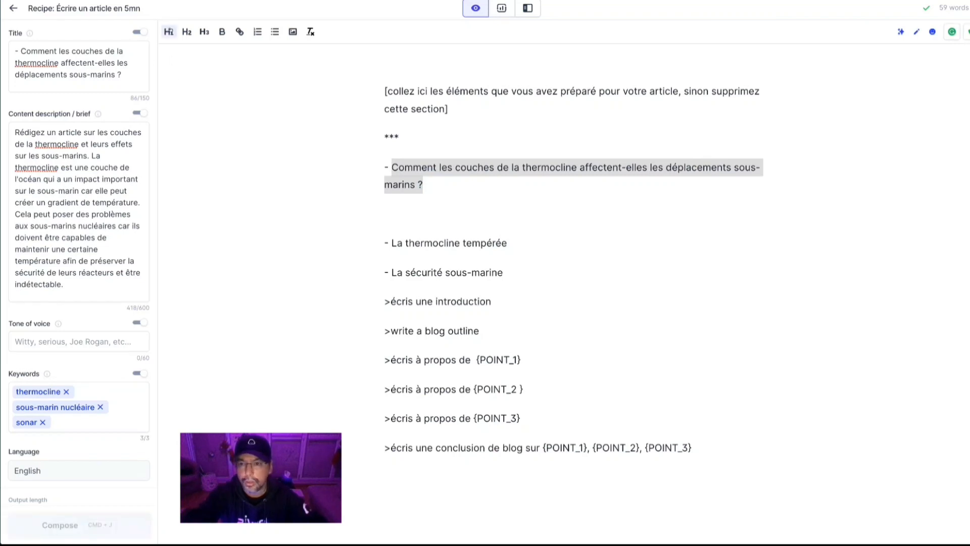
pyautogui.click(169, 31)
pyautogui.click(395, 167)
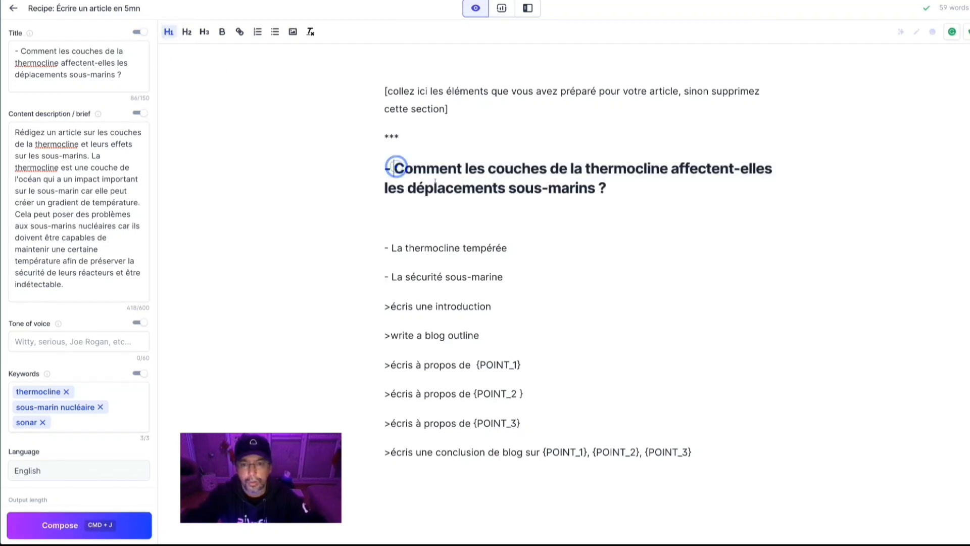
pyautogui.press('BackSpace')
pyautogui.press('BackSpace')
# Delete the unused title ideas "La thermocline tempérée" and "La sécurité sous-marine" along with the blank line above them.
pyautogui.click(418, 213)
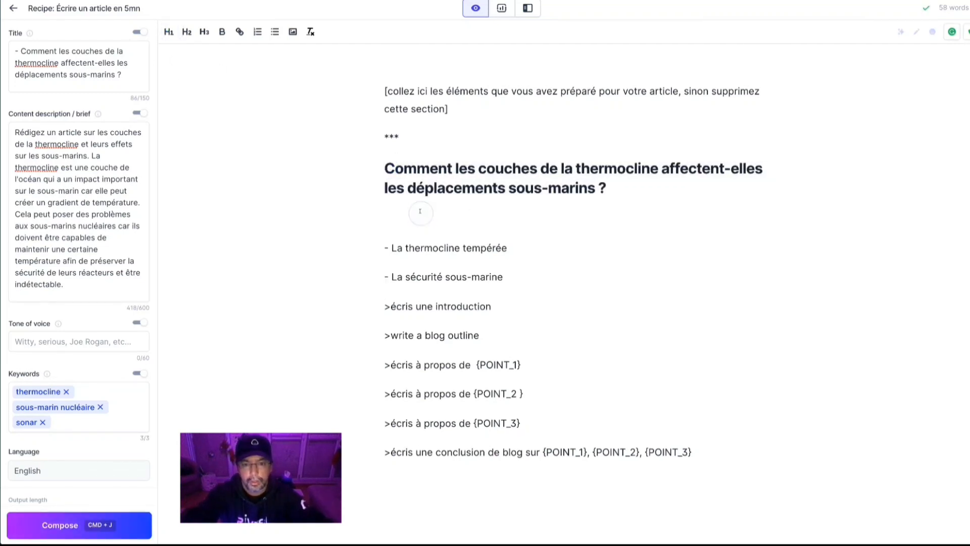
pyautogui.keyDown('shift'); pyautogui.click(519, 277); pyautogui.keyUp('shift')
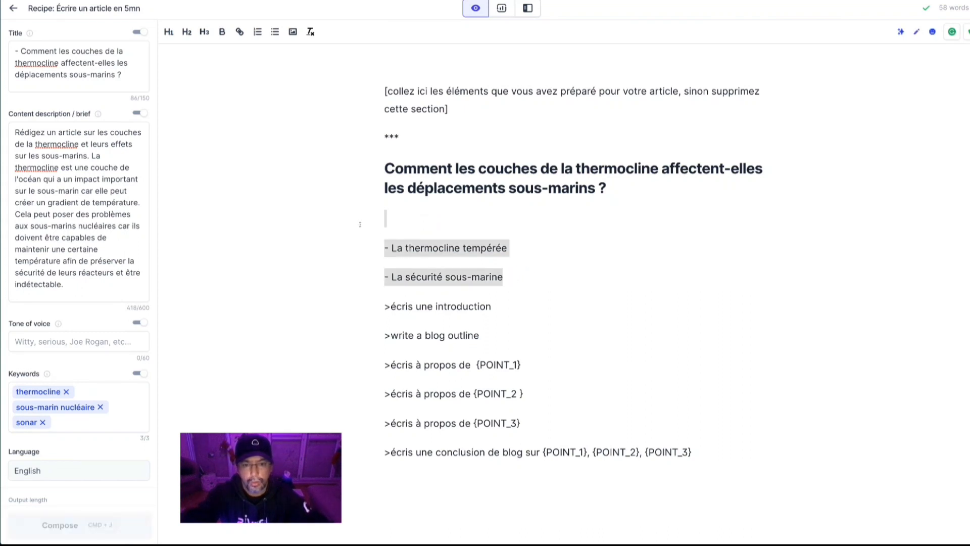
pyautogui.press('BackSpace')
pyautogui.press('BackSpace')
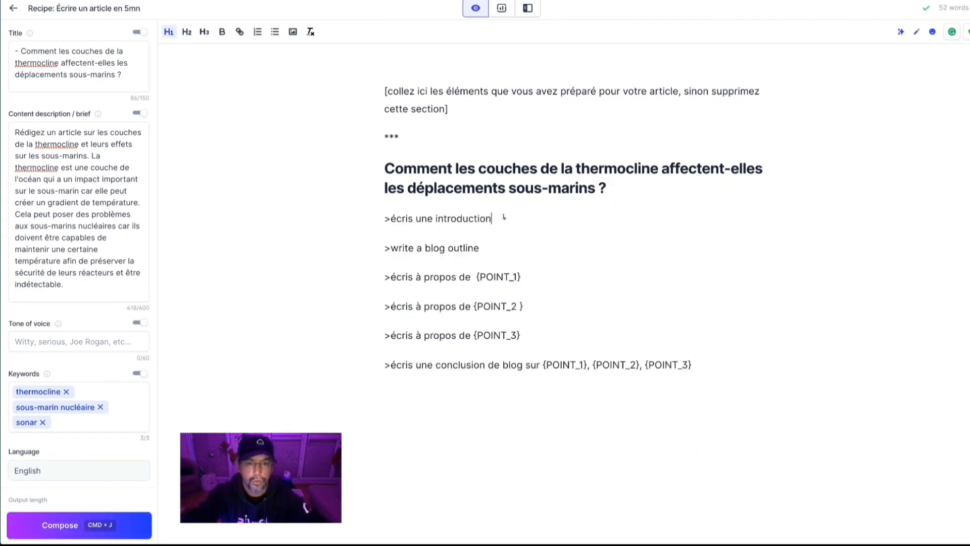
# Run the ">écris une introduction" command to generate the introduction under the article title.
pyautogui.click(503, 218)
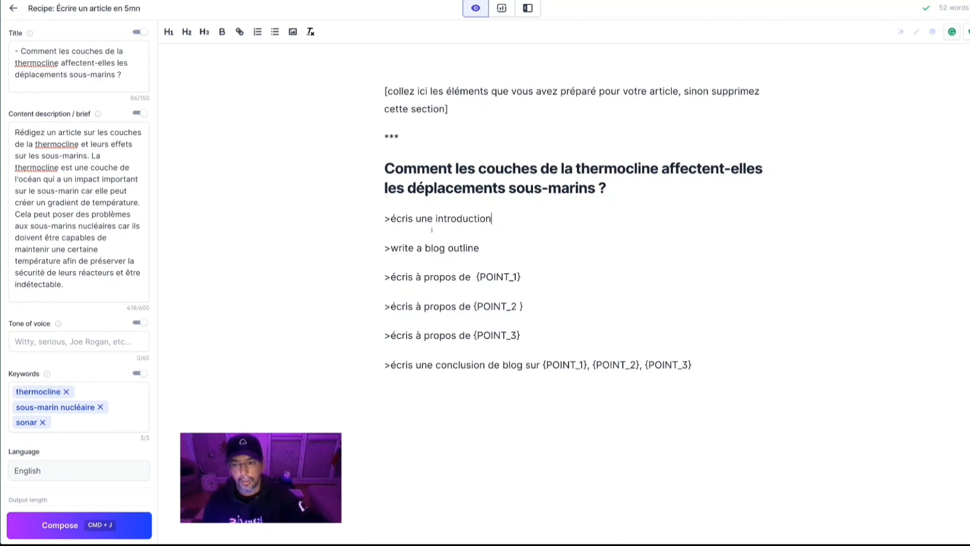
pyautogui.click(513, 223)
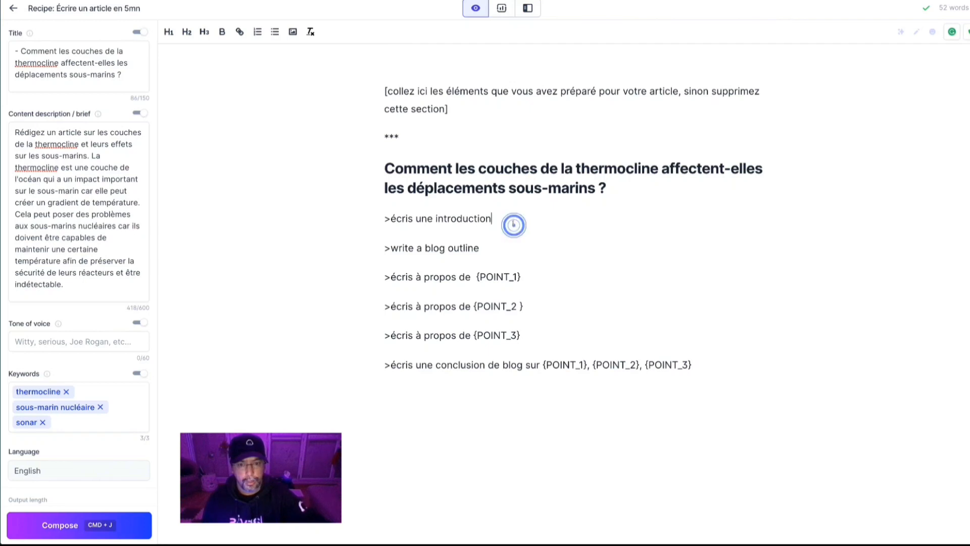
pyautogui.scroll(-5, 86, 373)
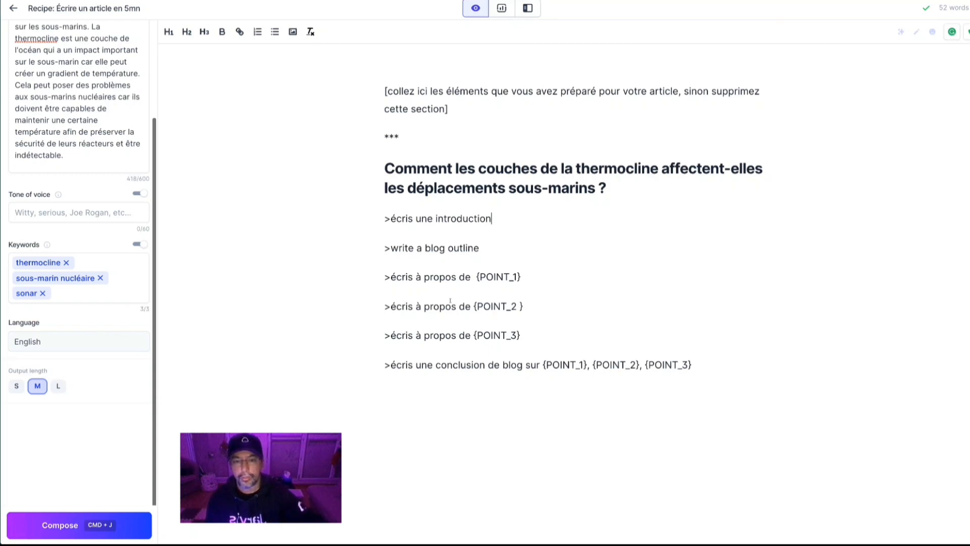
pyautogui.click(487, 220)
pyautogui.click(495, 223)
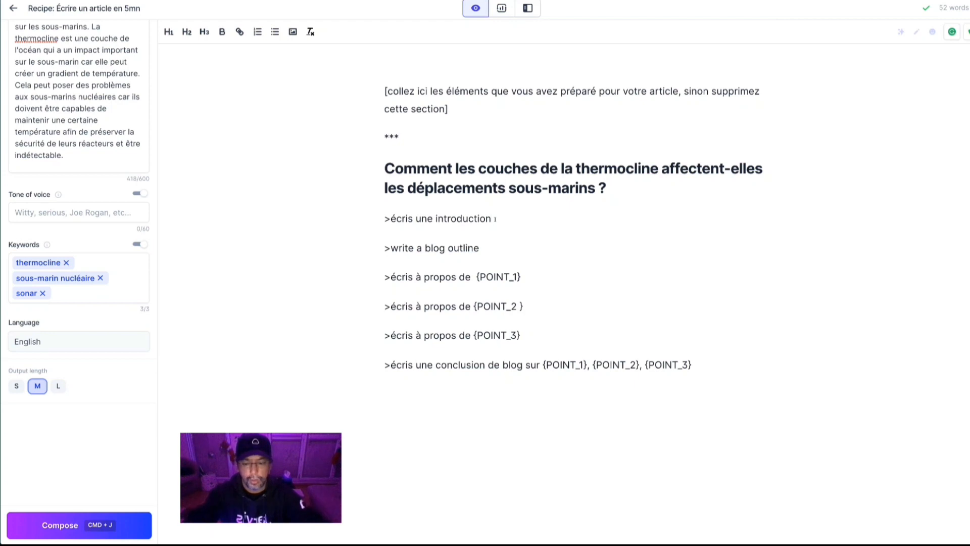
pyautogui.press('super+j')
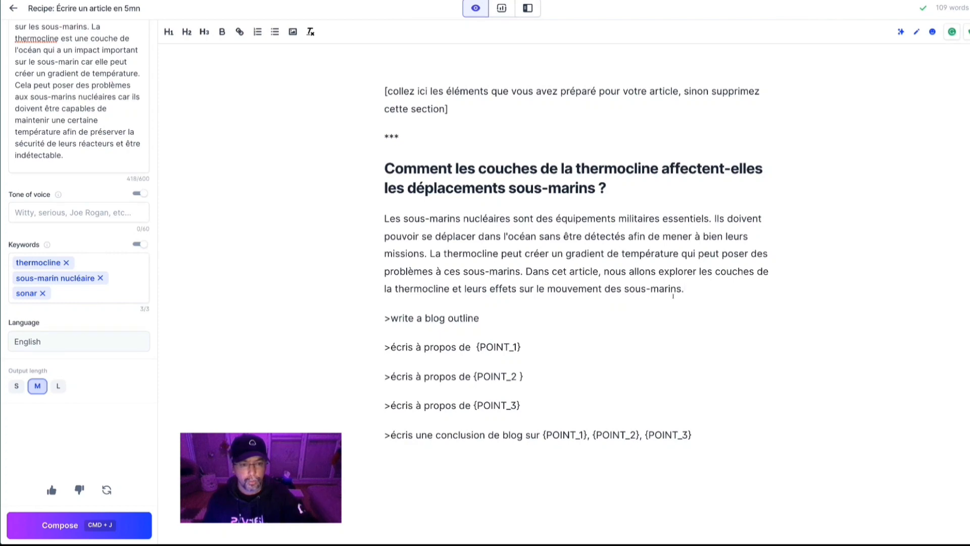
# Generate the article plan with the ">write a blog outline" command and format its five points as Heading 2.
pyautogui.click(567, 318)
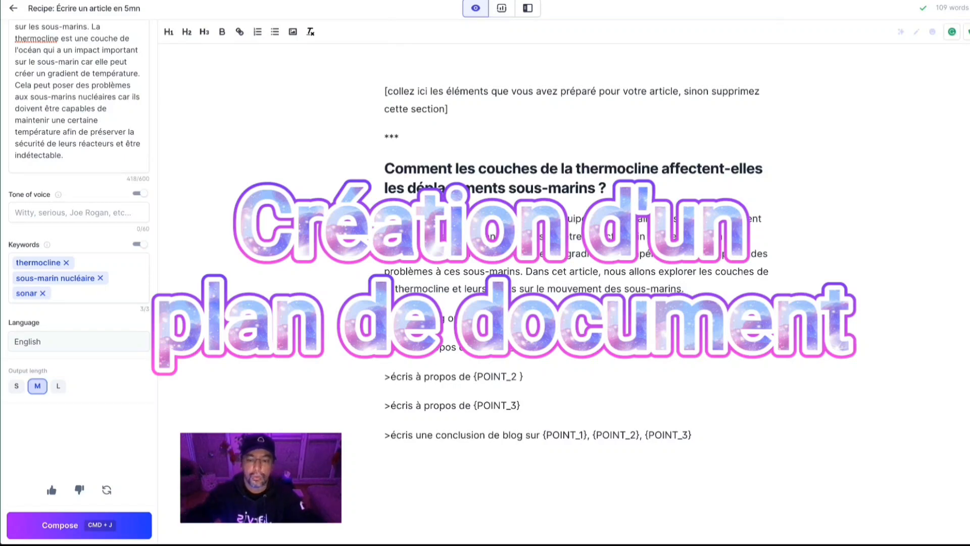
pyautogui.press('super+j')
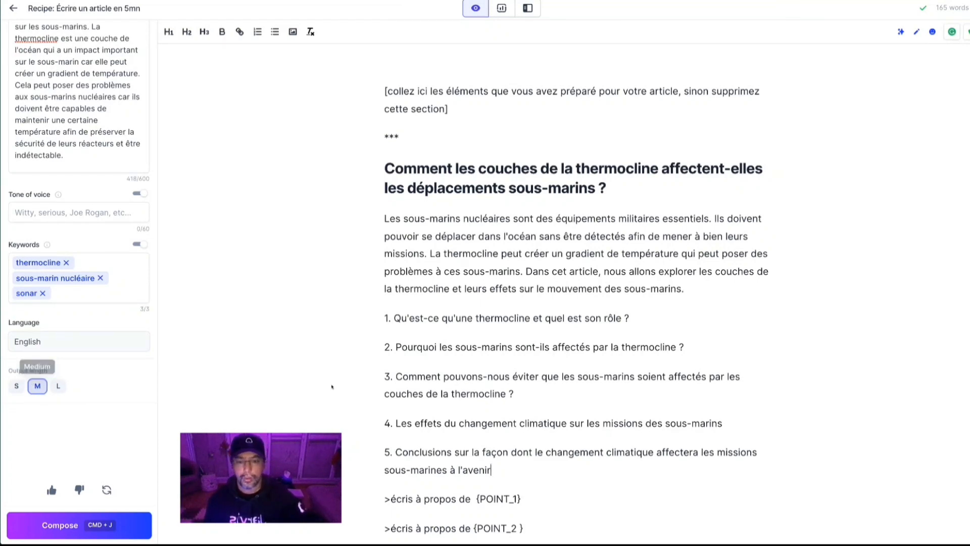
pyautogui.click(490, 318)
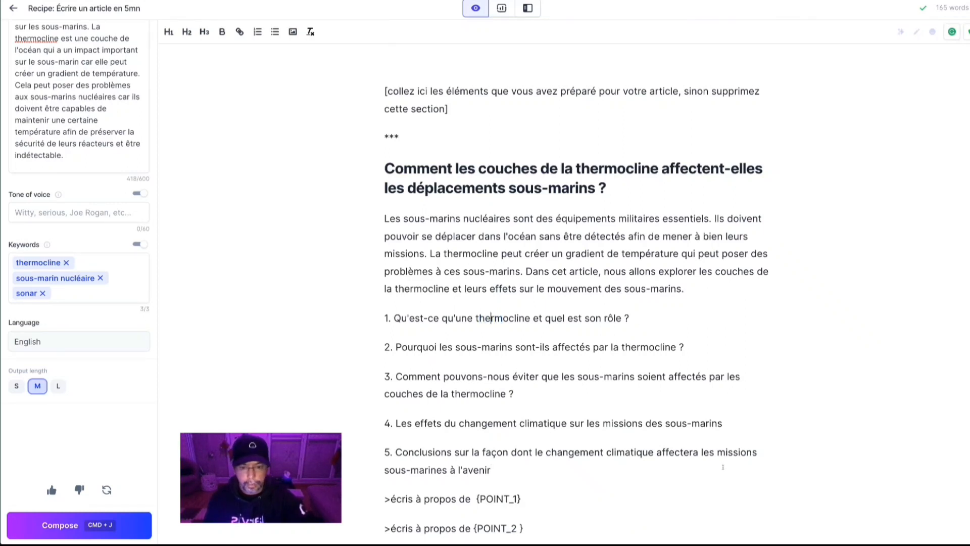
pyautogui.moveTo(548, 469); pyautogui.dragTo(382, 318)
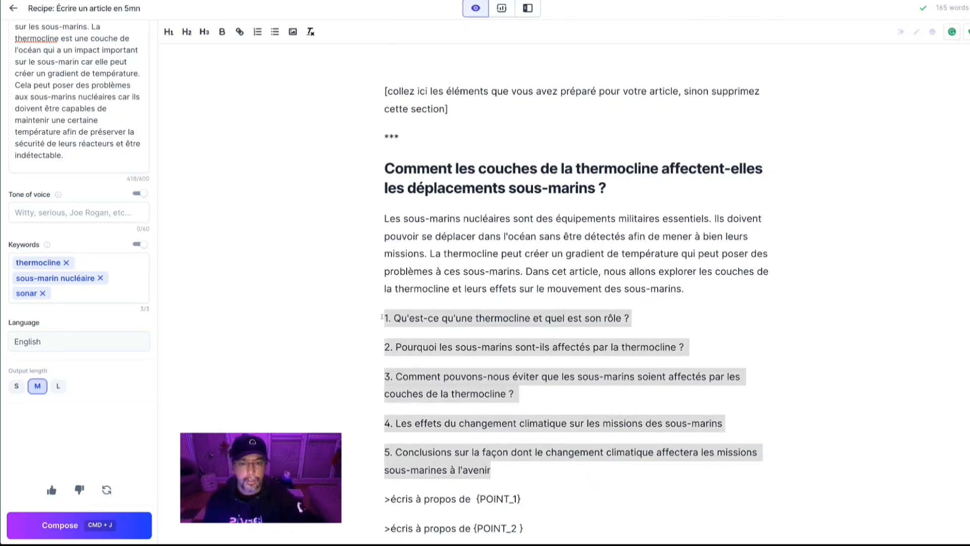
pyautogui.click(186, 31)
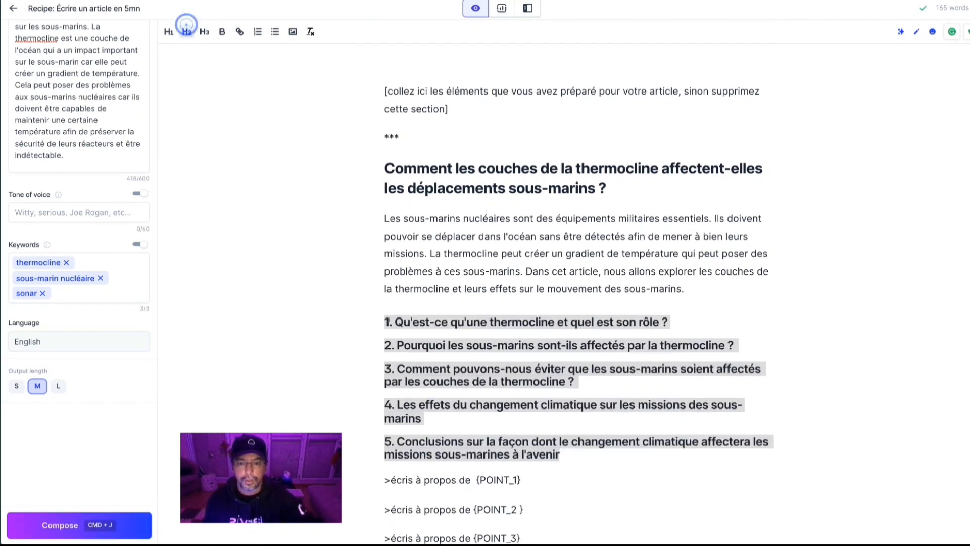
# Remove the leading numbers 1. to 5. from the five outline headings.
pyautogui.click(394, 326)
pyautogui.press('BackSpace')
pyautogui.press('BackSpace')
pyautogui.press('BackSpace')
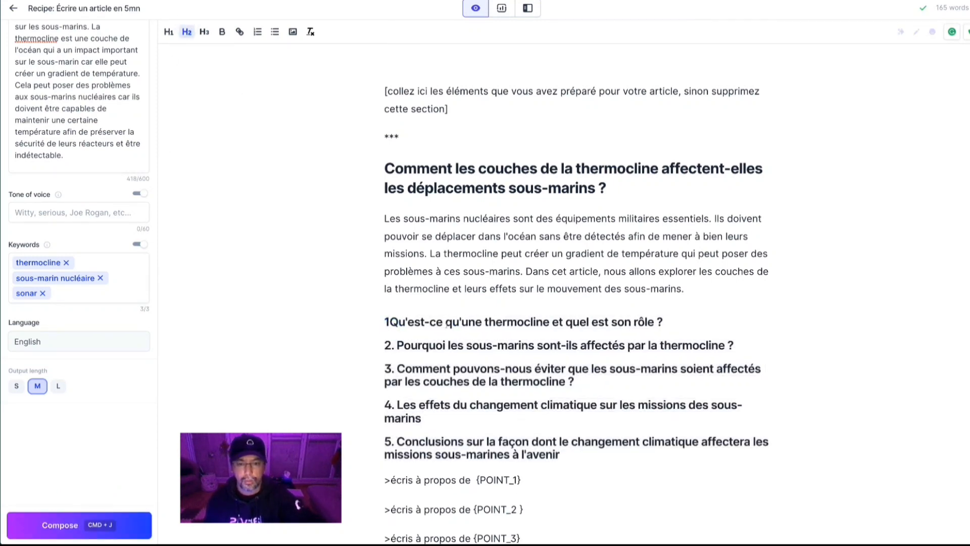
pyautogui.press('Right')
pyautogui.press('Right')
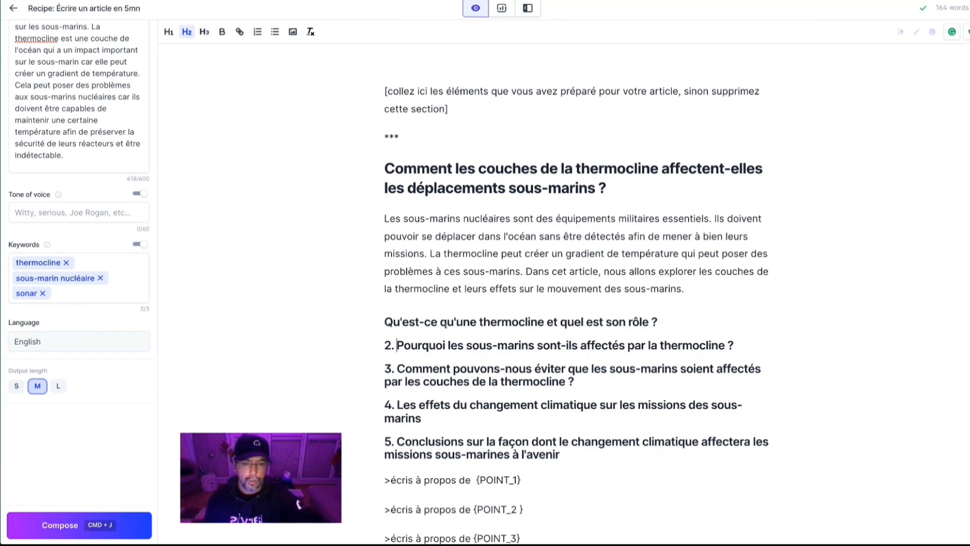
pyautogui.press('BackSpace')
pyautogui.press('BackSpace')
pyautogui.press('BackSpace')
pyautogui.press('Down')
pyautogui.press('Right')
pyautogui.press('Right')
pyautogui.press('Right')
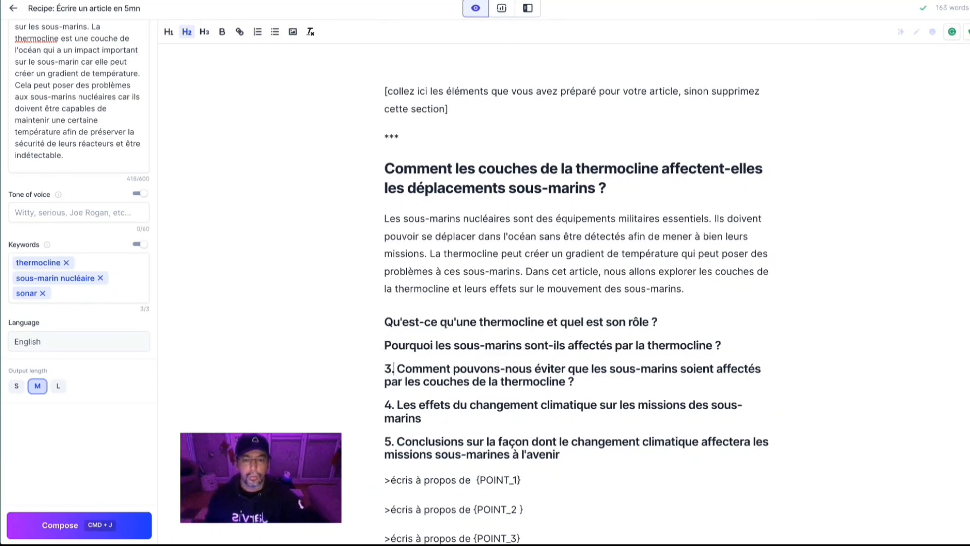
pyautogui.press('BackSpace')
pyautogui.press('BackSpace')
pyautogui.press('BackSpace')
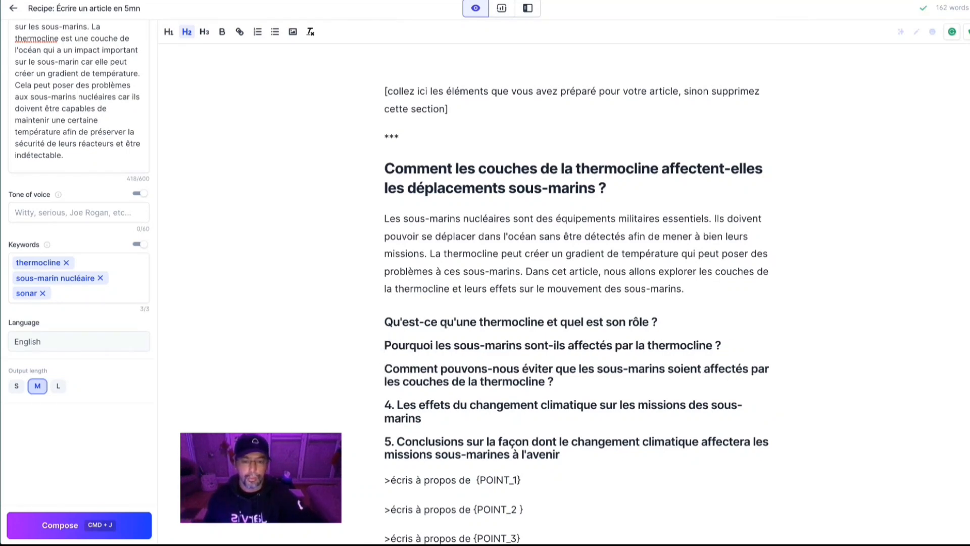
pyautogui.press('Right')
pyautogui.press('Right')
pyautogui.press('Right')
pyautogui.press('BackSpace')
pyautogui.press('BackSpace')
pyautogui.press('BackSpace')
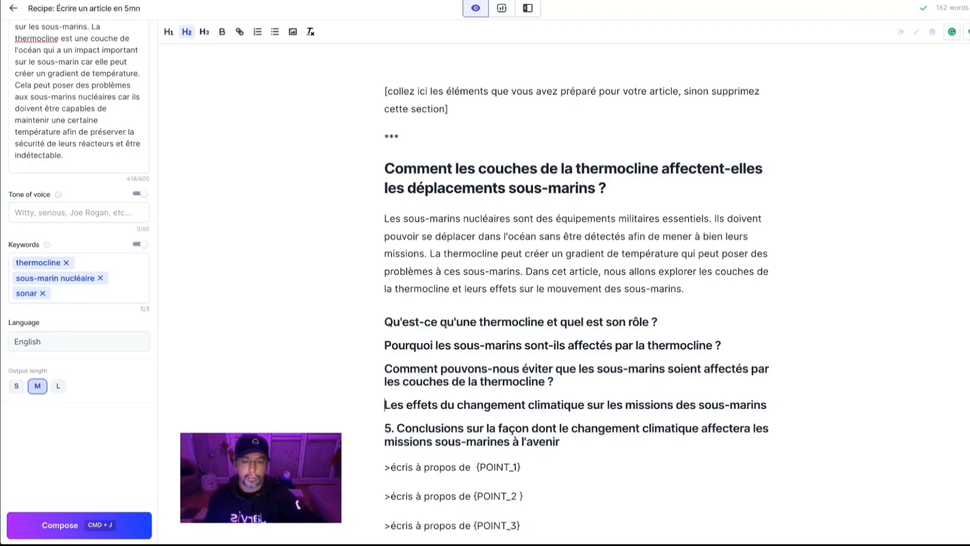
pyautogui.press('Up')
pyautogui.press('Down')
pyautogui.press('Right')
pyautogui.press('Right')
pyautogui.press('Right')
pyautogui.press('BackSpace')
pyautogui.press('BackSpace')
pyautogui.press('BackSpace')
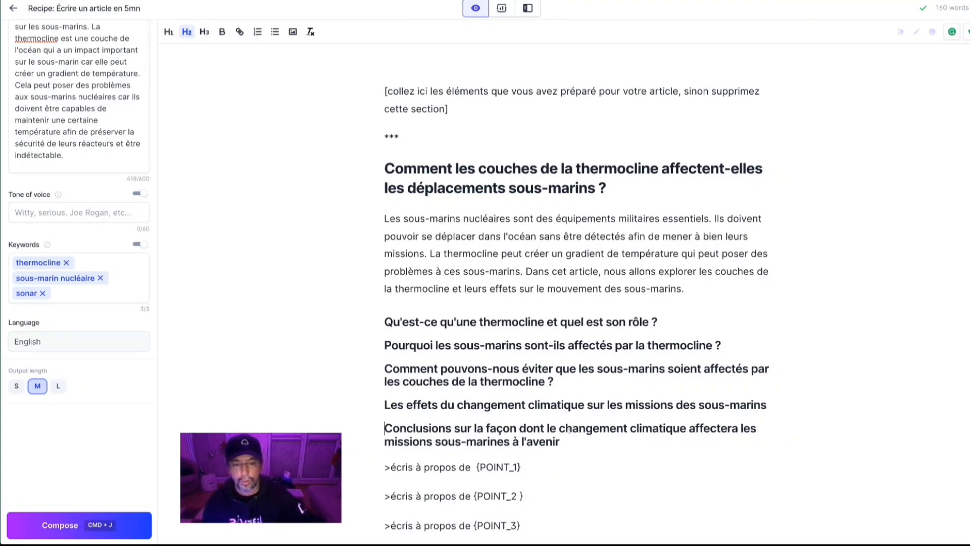
# Compose text with output length L on a new line under the heading "Qu'est-ce qu'une thermocline et quel est son rôle ?".
pyautogui.click(567, 441)
pyautogui.scroll(-1, 568, 440)
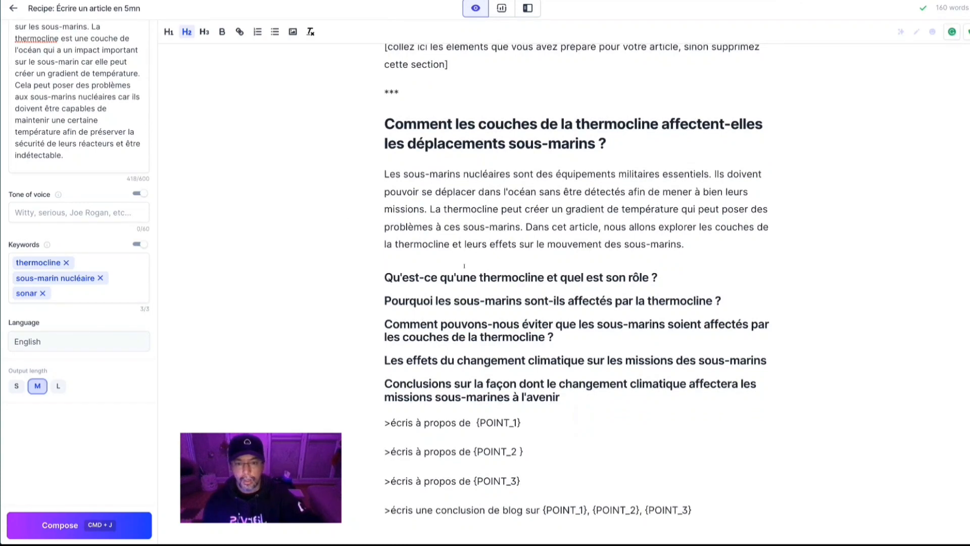
pyautogui.click(657, 277)
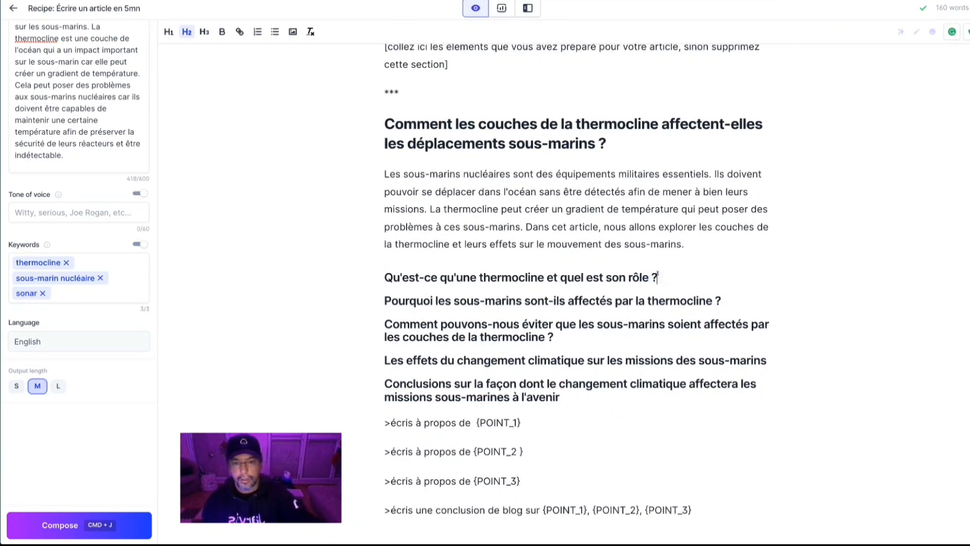
pyautogui.press('Return')
pyautogui.press('Return')
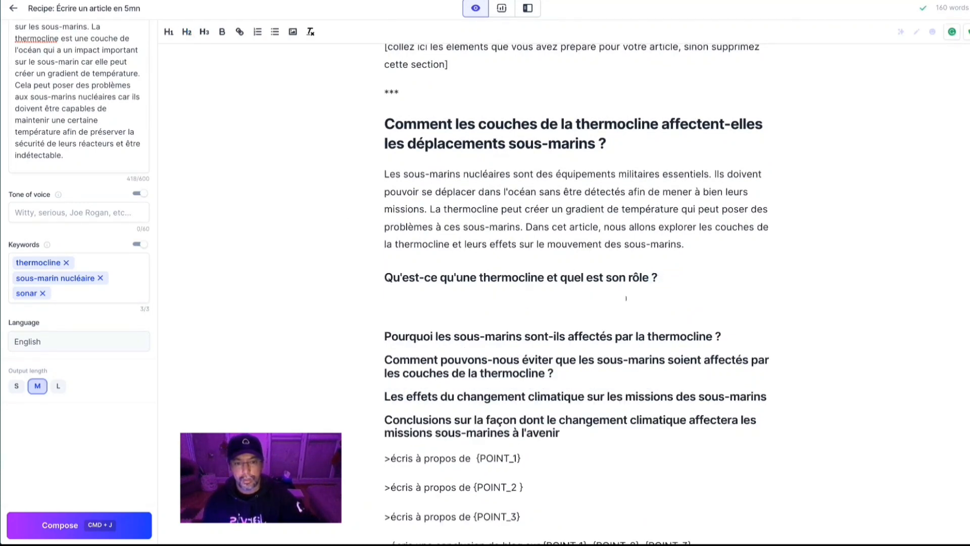
pyautogui.click(58, 385)
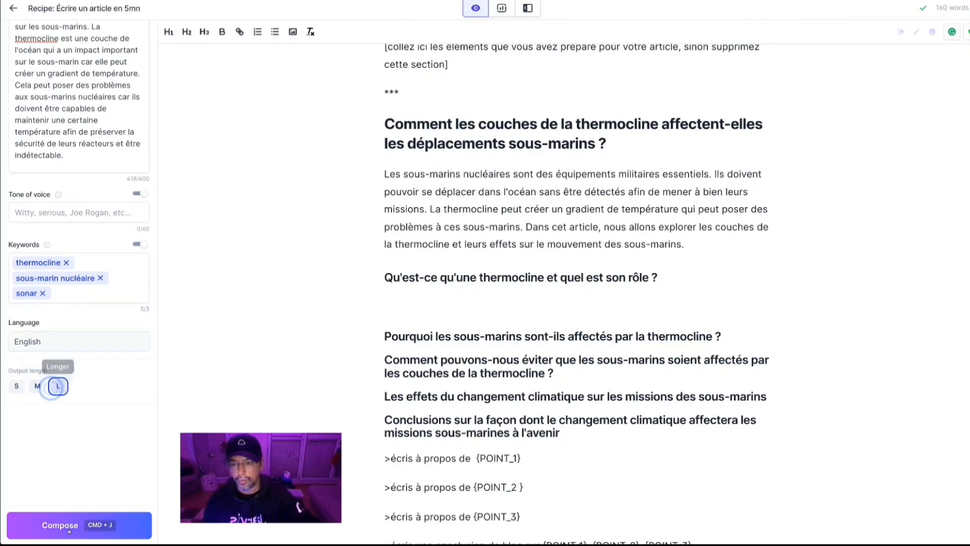
pyautogui.click(75, 527)
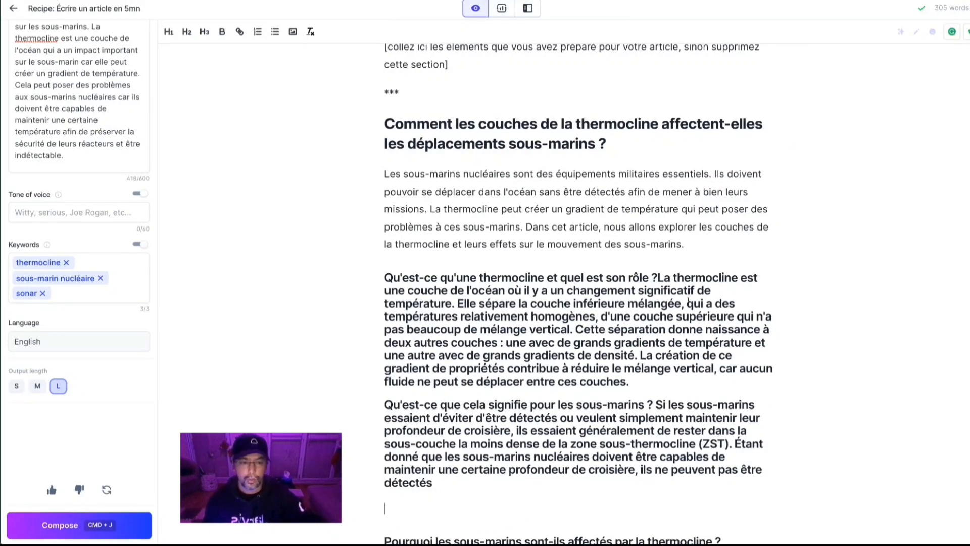
# Move the generated thermocline definition onto its own line below its heading and turn both generated paragraphs into normal text.
pyautogui.click(657, 277)
pyautogui.press('Return')
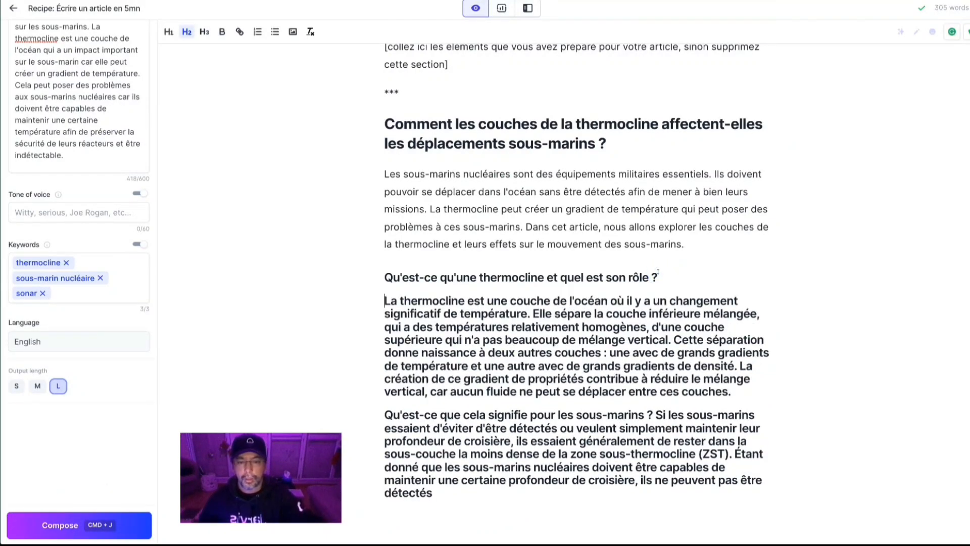
pyautogui.moveTo(491, 489); pyautogui.dragTo(375, 302)
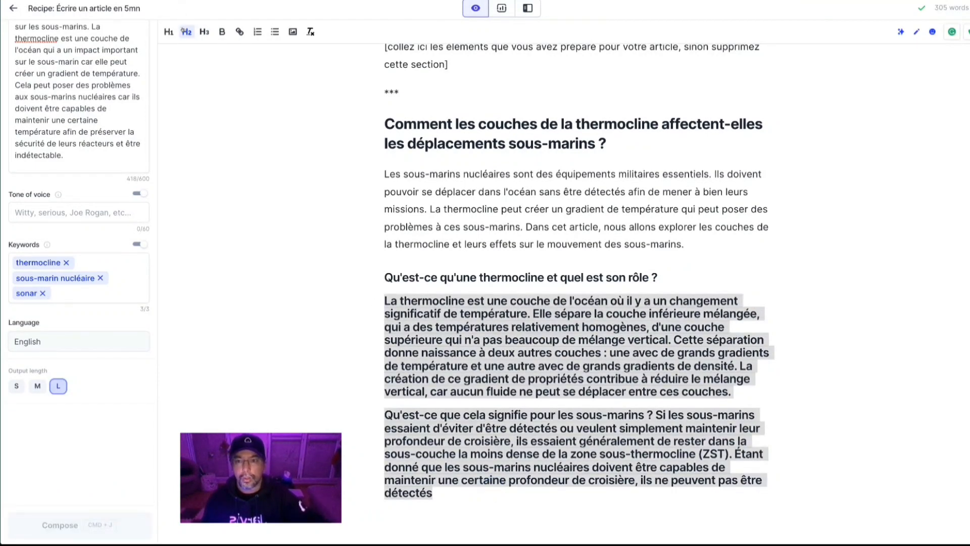
pyautogui.click(544, 335)
pyautogui.scroll(-2, 542, 333)
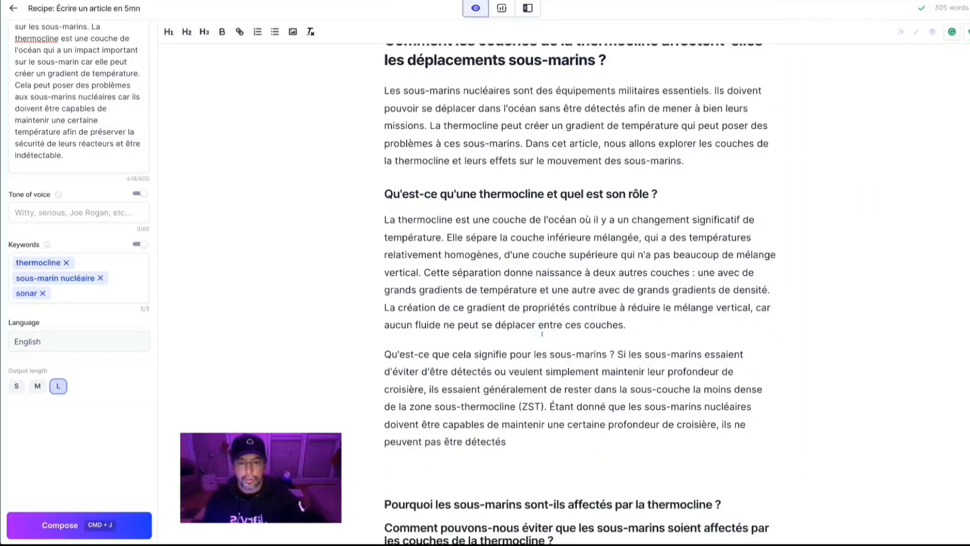
# Compose the section text on a new line under the heading "Pourquoi les sous-marins sont-ils affectés par la thermocline ?".
pyautogui.scroll(-2, 542, 333)
pyautogui.click(478, 387)
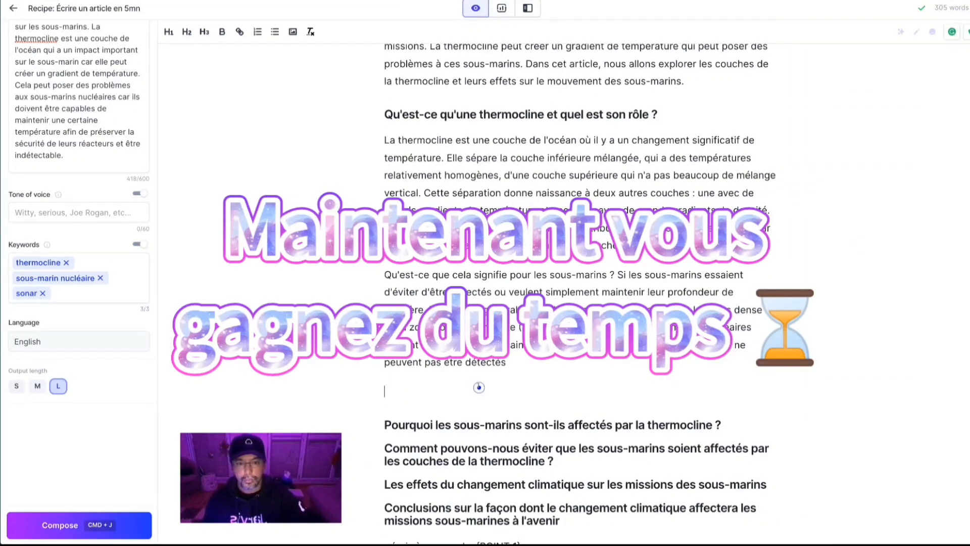
pyautogui.scroll(-2, 478, 387)
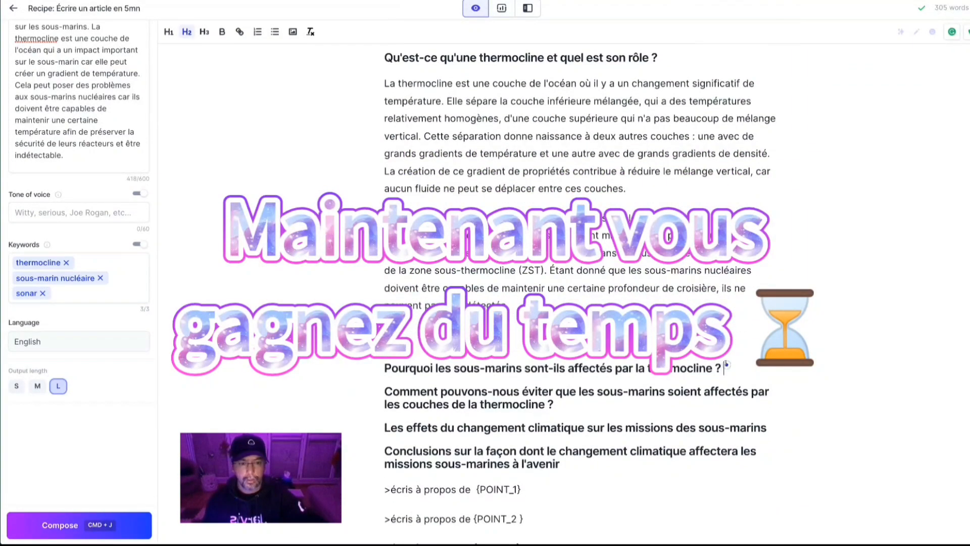
pyautogui.click(723, 368)
pyautogui.press('Return')
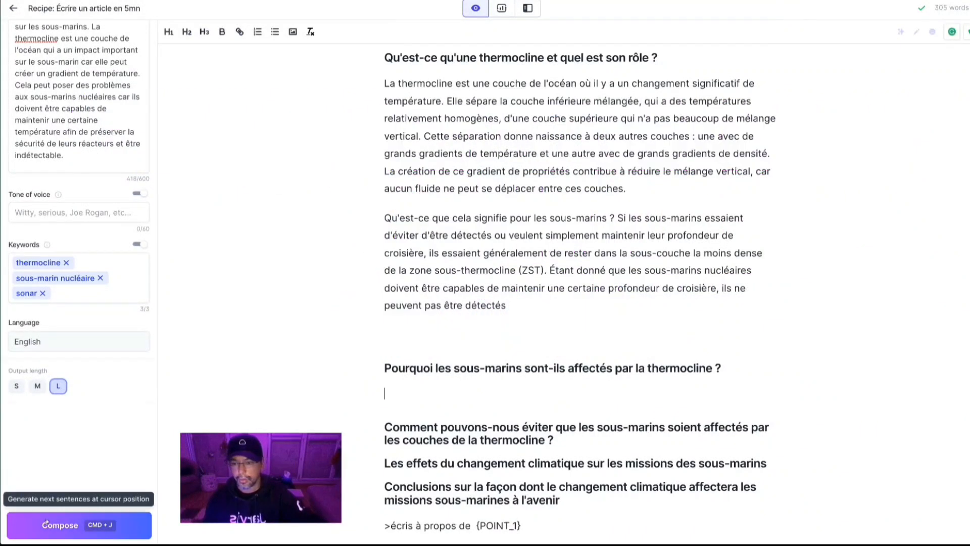
pyautogui.click(30, 523)
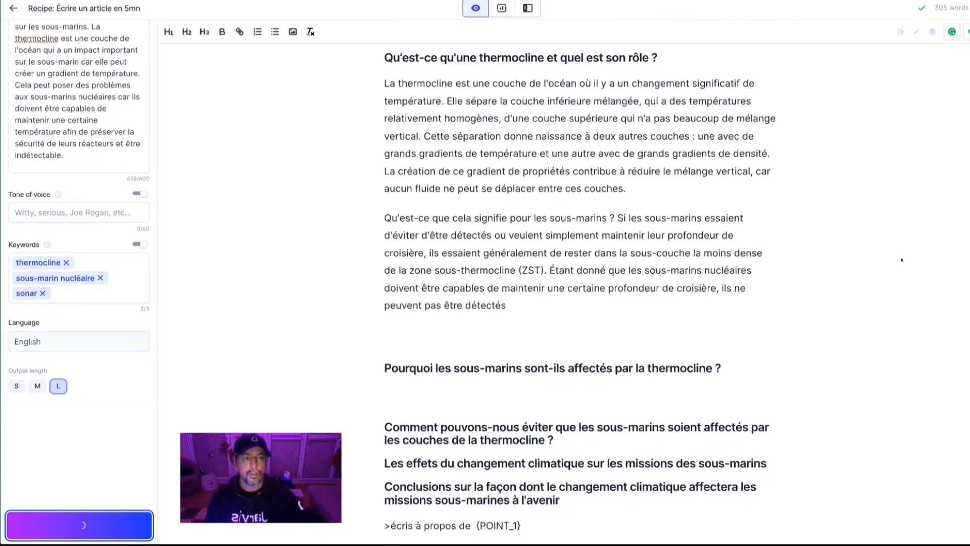
pyautogui.moveTo(954, 13)
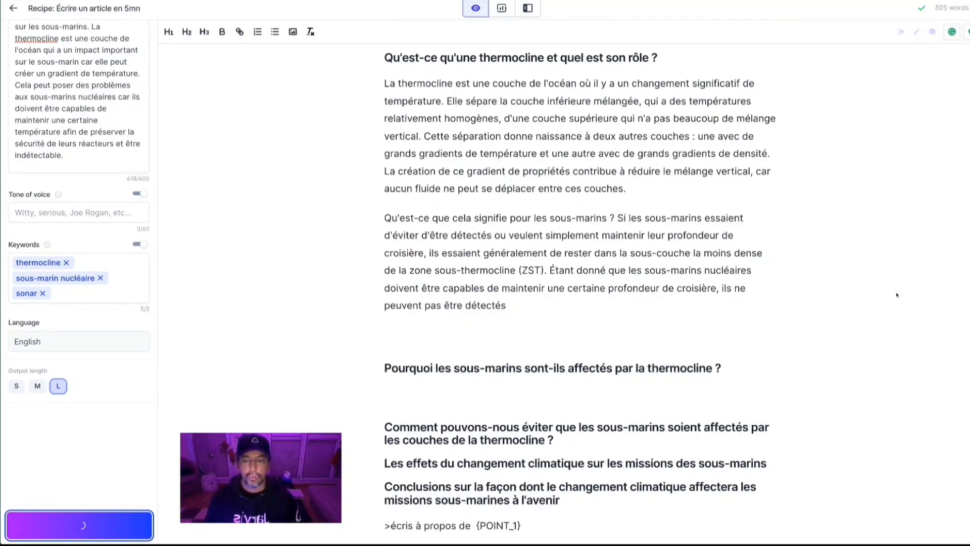
pyautogui.scroll(-3, 747, 276)
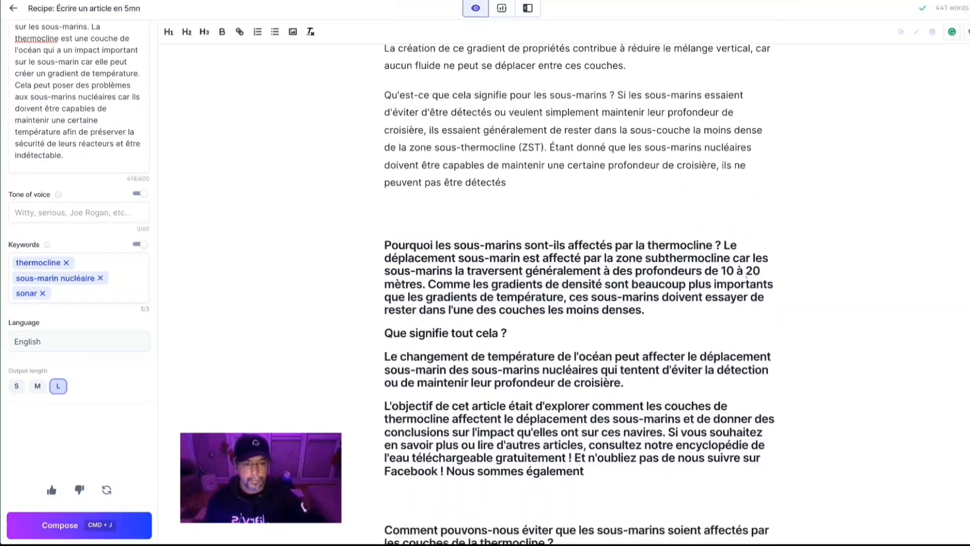
# Remove the Heading 2 formatting from the text generated after "Pourquoi les sous-marins sont-ils affectés par la thermocline ?".
pyautogui.moveTo(722, 239); pyautogui.dragTo(599, 474)
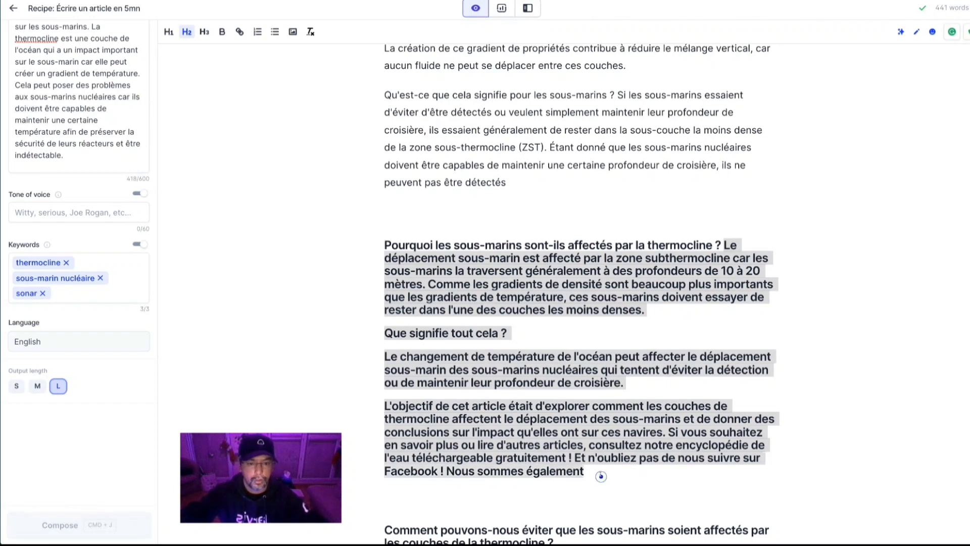
pyautogui.click(187, 30)
pyautogui.click(519, 304)
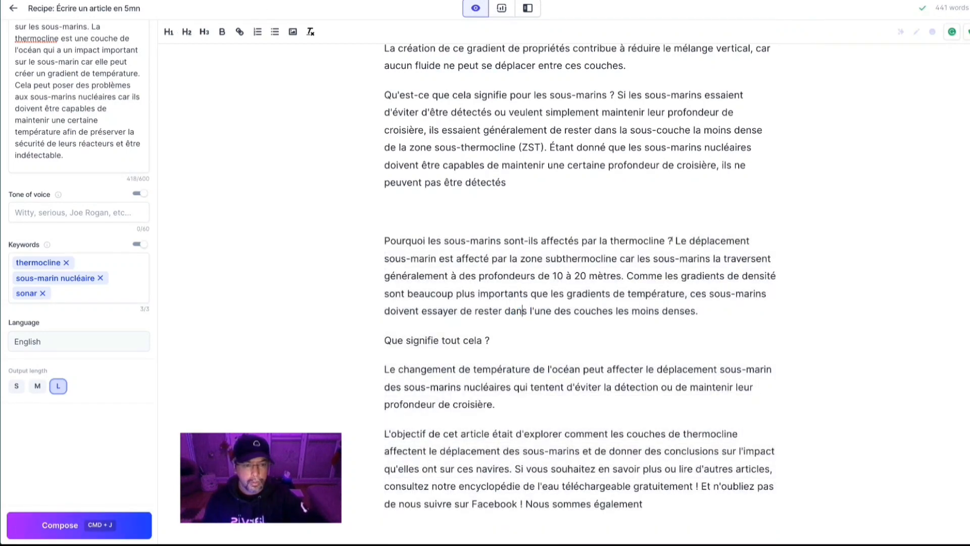
# Split "Pourquoi les sous-marins sont-ils affectés par la thermocline ?" onto its own line and format it as Heading 2.
pyautogui.click(674, 241)
pyautogui.press('Return')
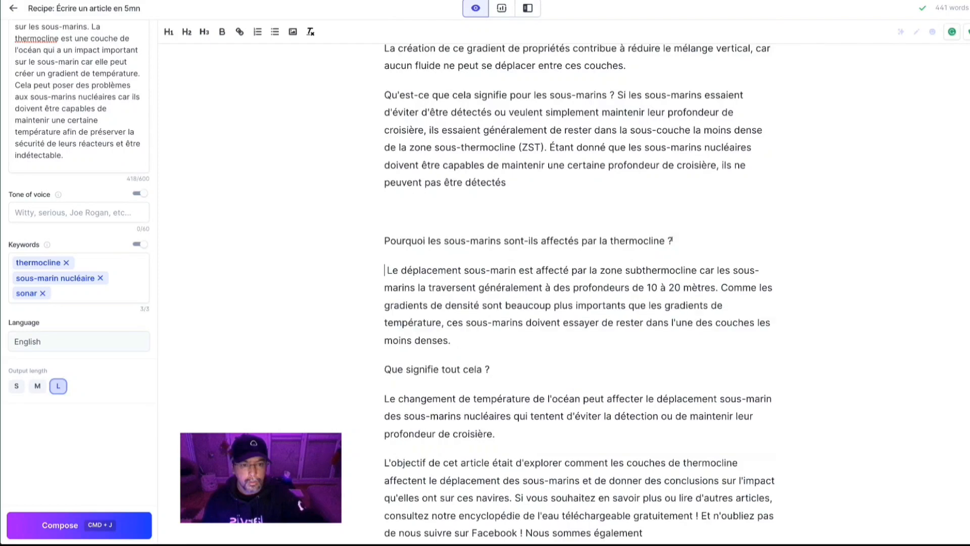
pyautogui.tripleClick(695, 234)
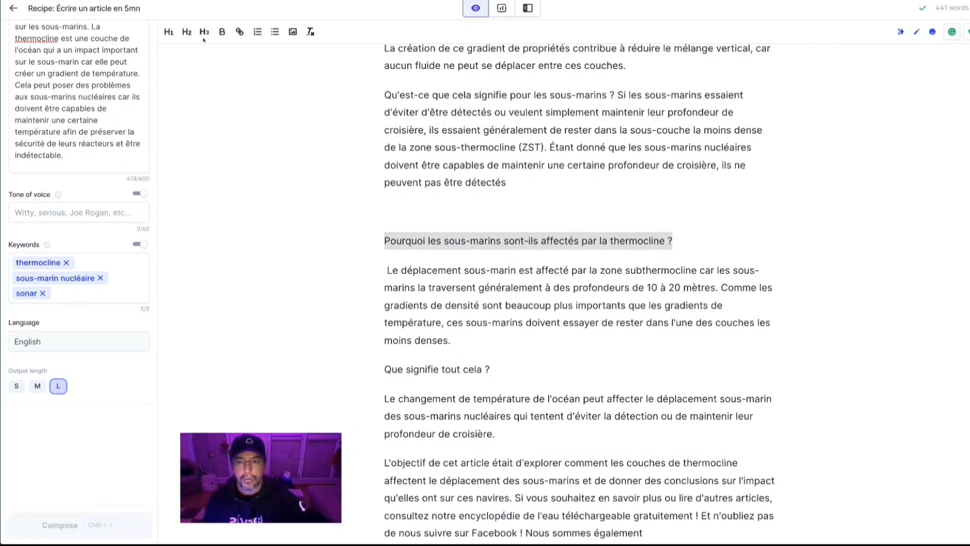
pyautogui.click(186, 32)
pyautogui.scroll(-1, 550, 303)
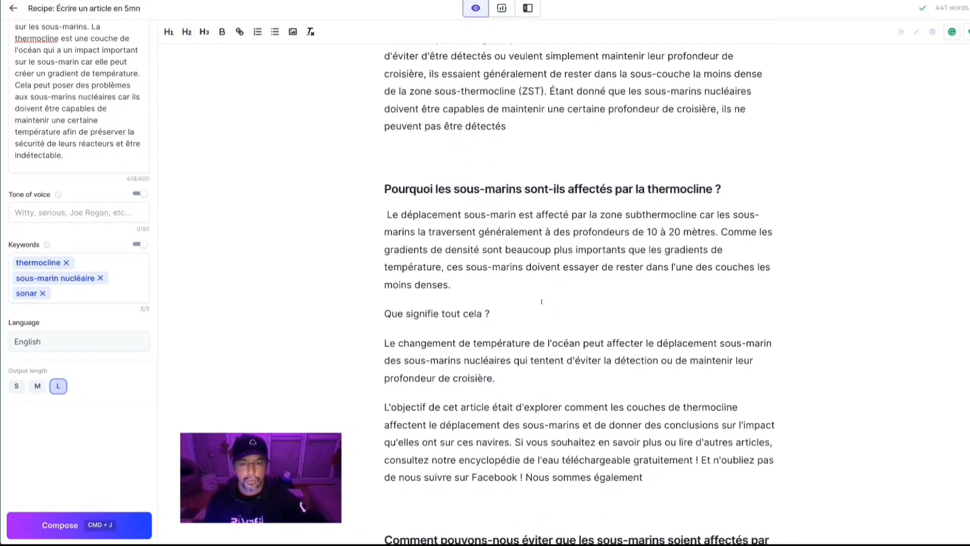
# Compose the section under the "Comment pouvons-nous éviter…" heading, undoing the first generated text and composing a replacement.
pyautogui.scroll(-5, 541, 302)
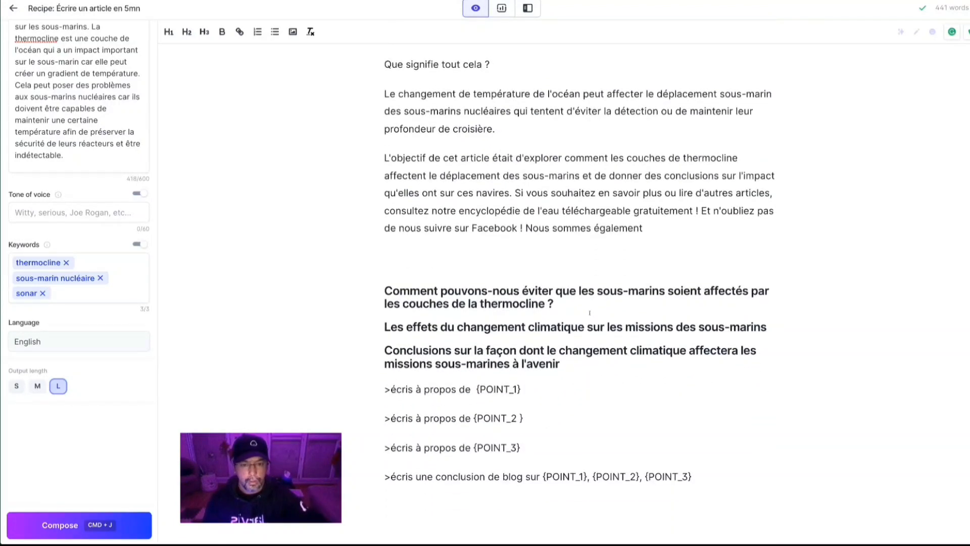
pyautogui.click(589, 311)
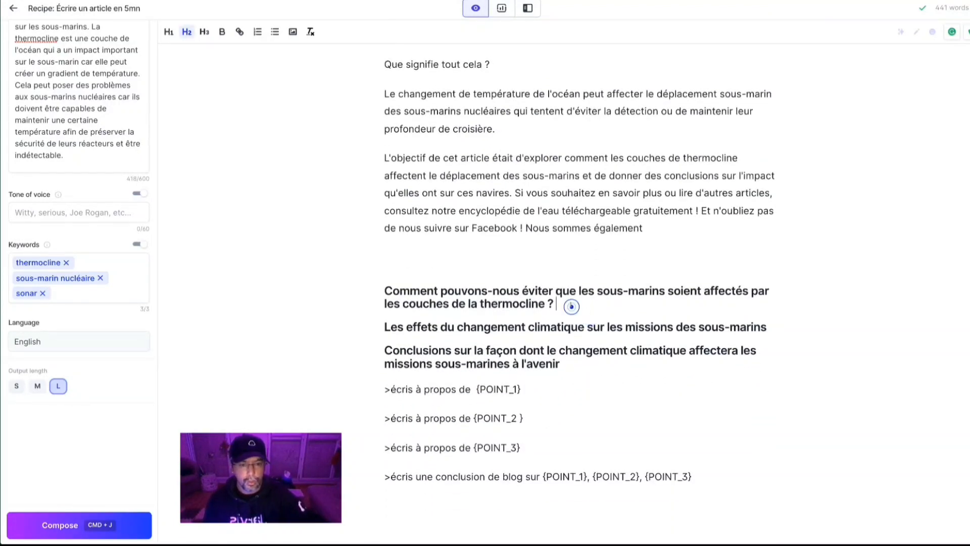
pyautogui.press('Return')
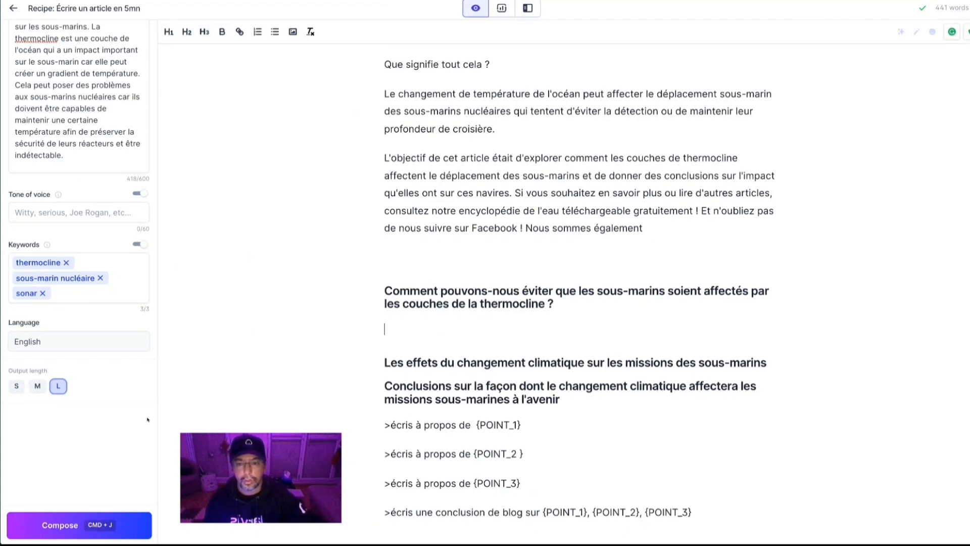
pyautogui.click(53, 525)
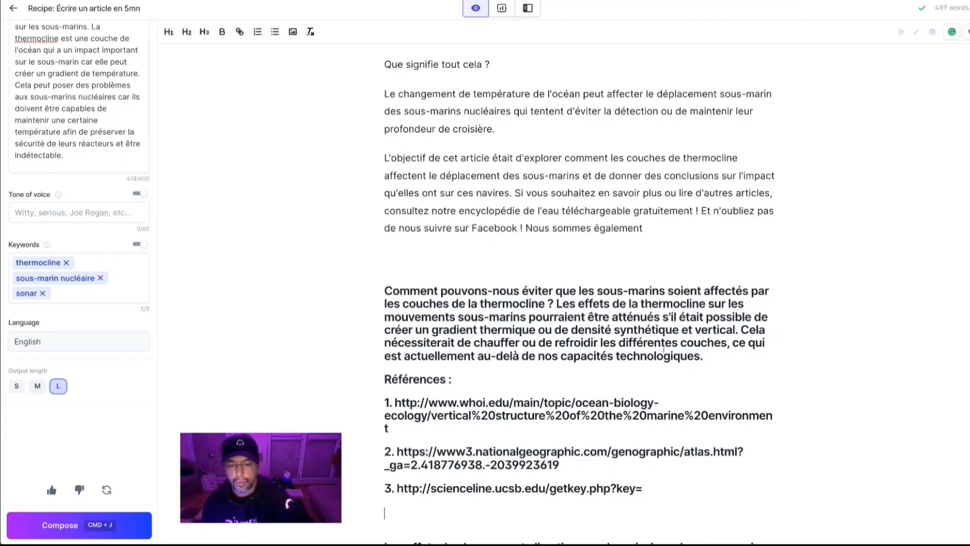
pyautogui.hotkey('ctrl', 'z')
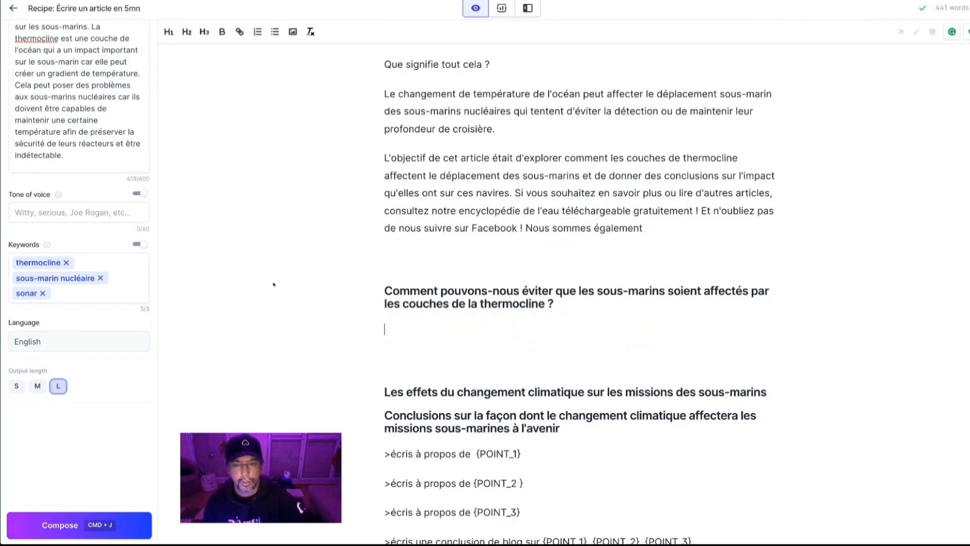
pyautogui.click(59, 525)
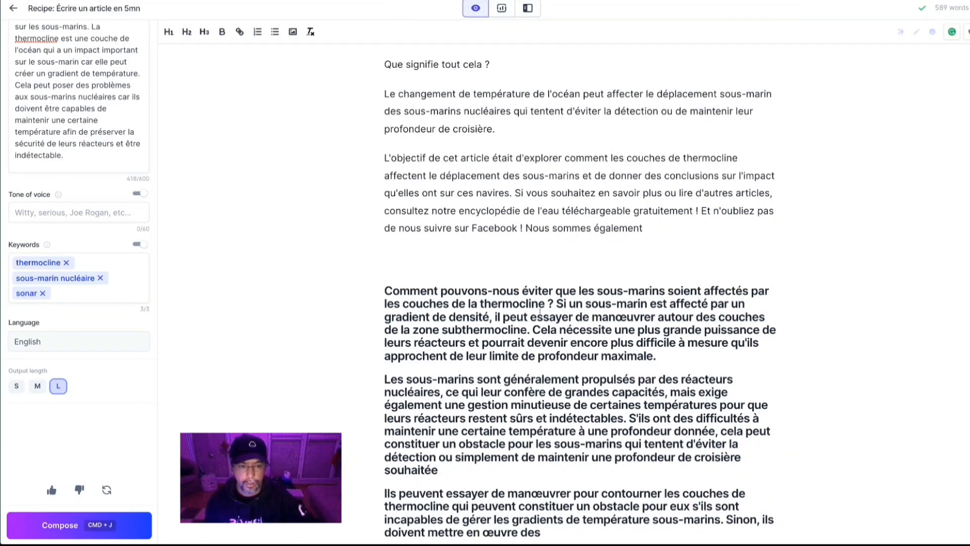
# Split the generated text from the "Comment pouvons-nous éviter…" heading and turn its three paragraphs into normal text.
pyautogui.click(554, 303)
pyautogui.press('Return')
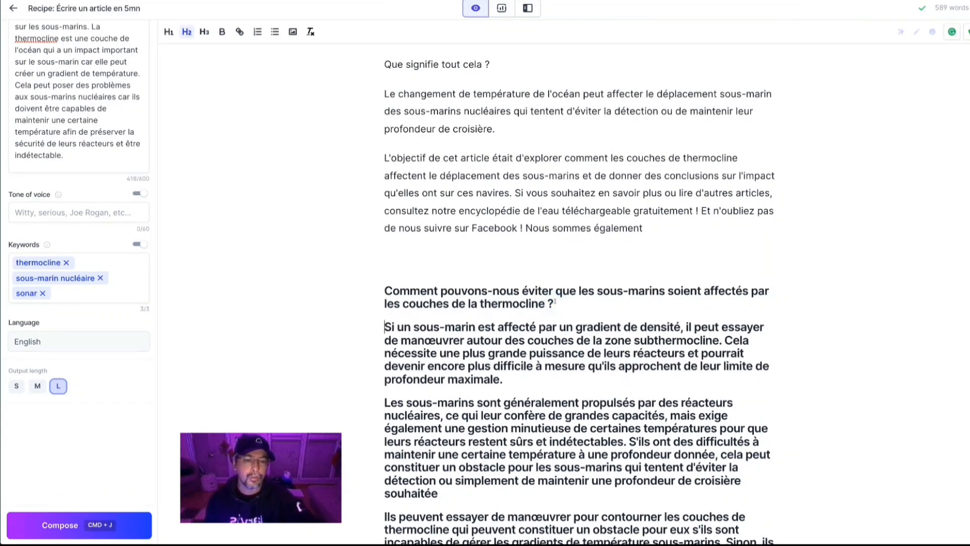
pyautogui.scroll(-4, 577, 353)
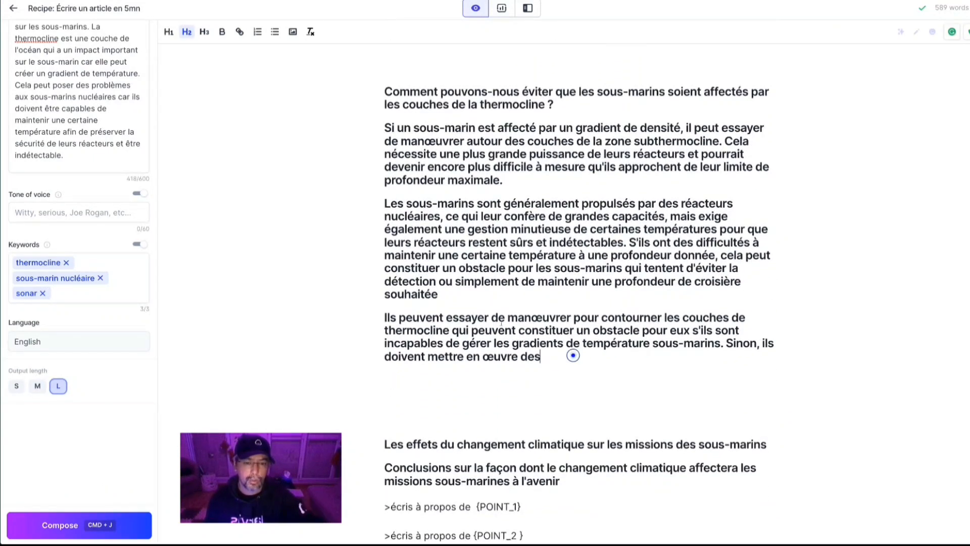
pyautogui.moveTo(574, 356); pyautogui.dragTo(360, 123)
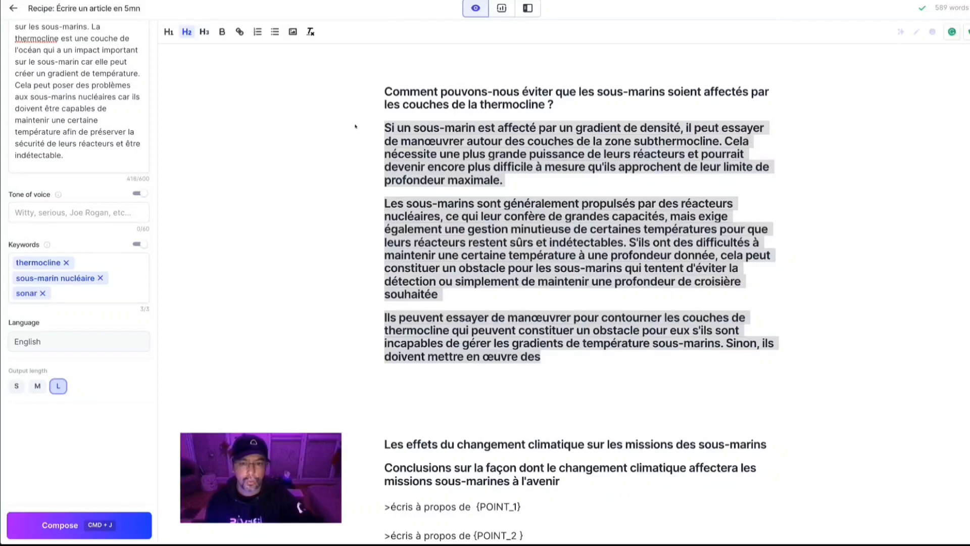
pyautogui.click(187, 32)
pyautogui.click(486, 267)
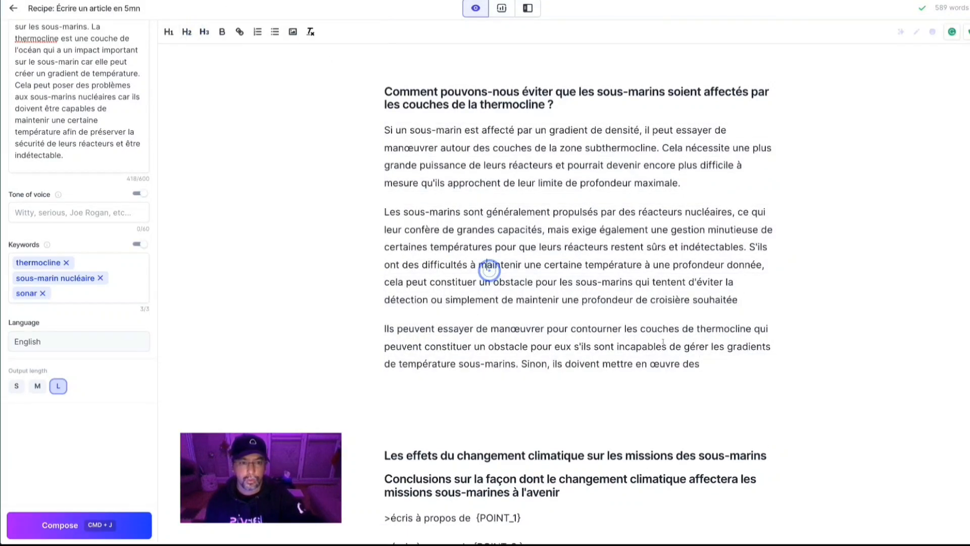
# Compose the continuation of the unfinished paragraph ending in "Sinon, ils doivent mettre en œuvre des".
pyautogui.click(729, 362)
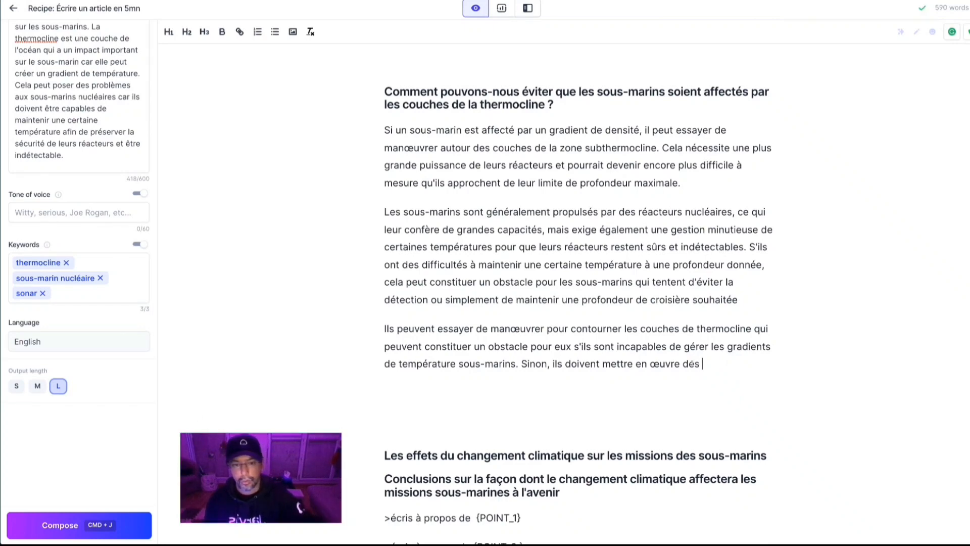
pyautogui.click(53, 525)
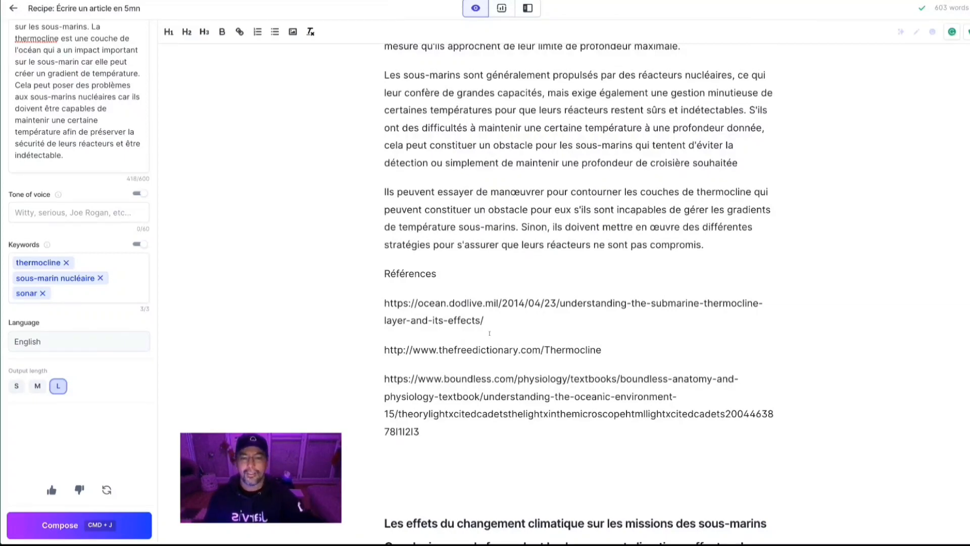
# Check the ocean.dodlive.mil link listed under "Références" in a new browser tab, then return to the article.
pyautogui.moveTo(485, 317); pyautogui.dragTo(367, 305)
pyautogui.press('super+c')
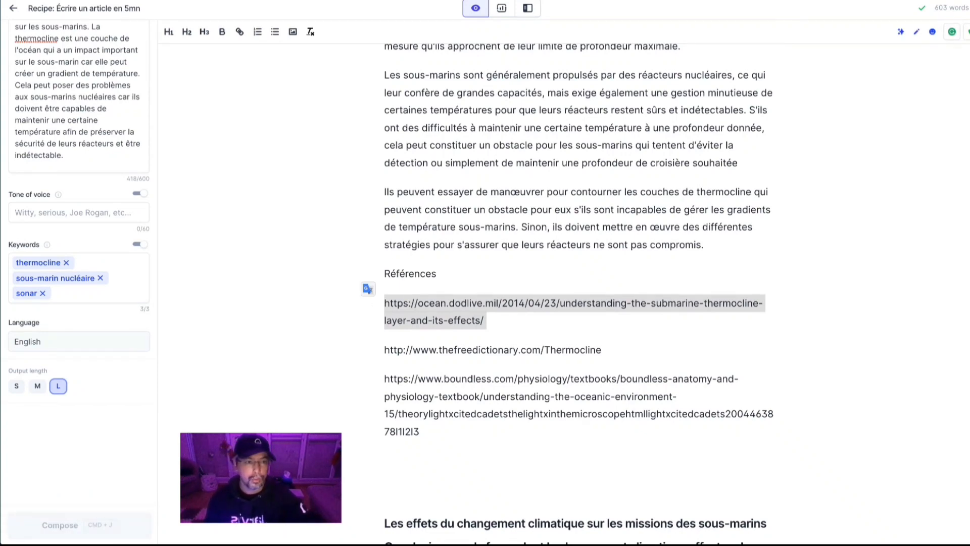
pyautogui.press('super+t')
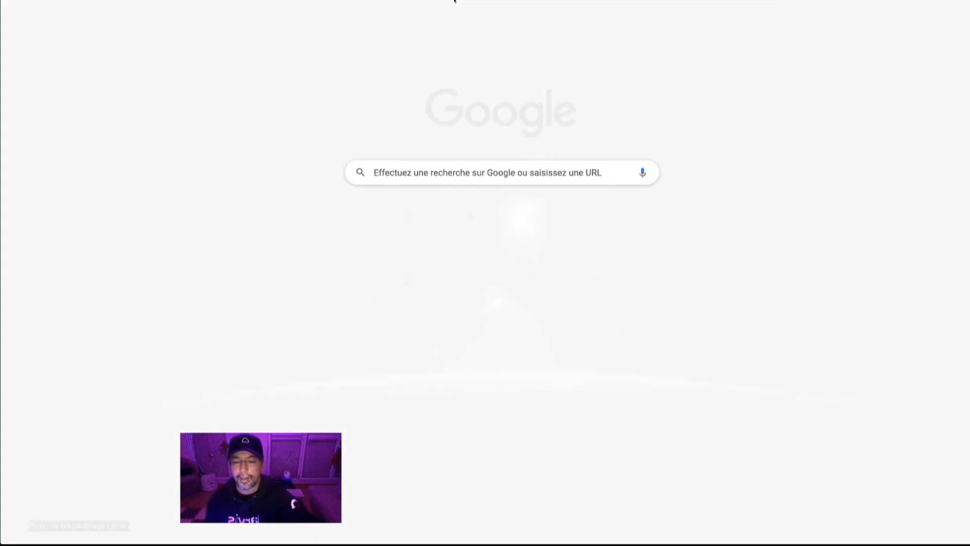
pyautogui.press('super+v')
pyautogui.press('Return')
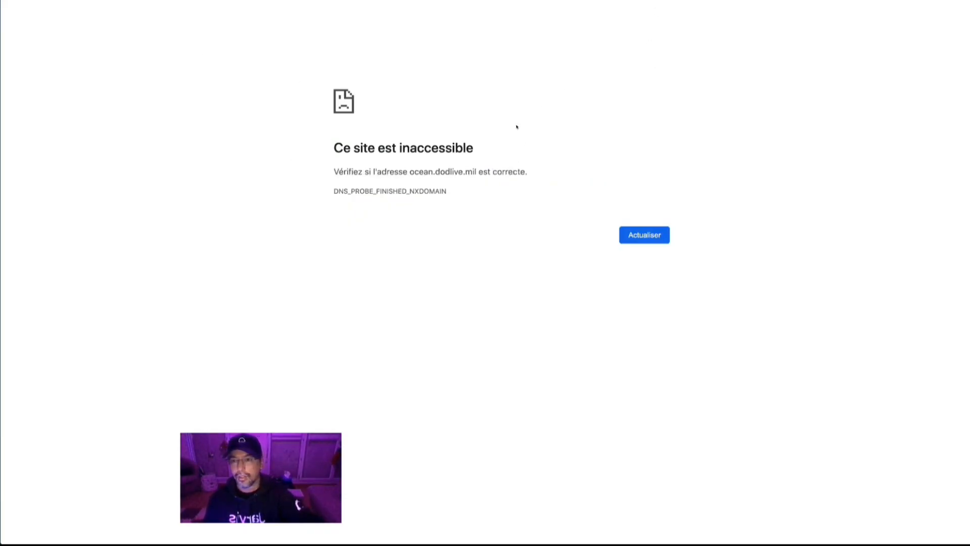
pyautogui.press('super+w')
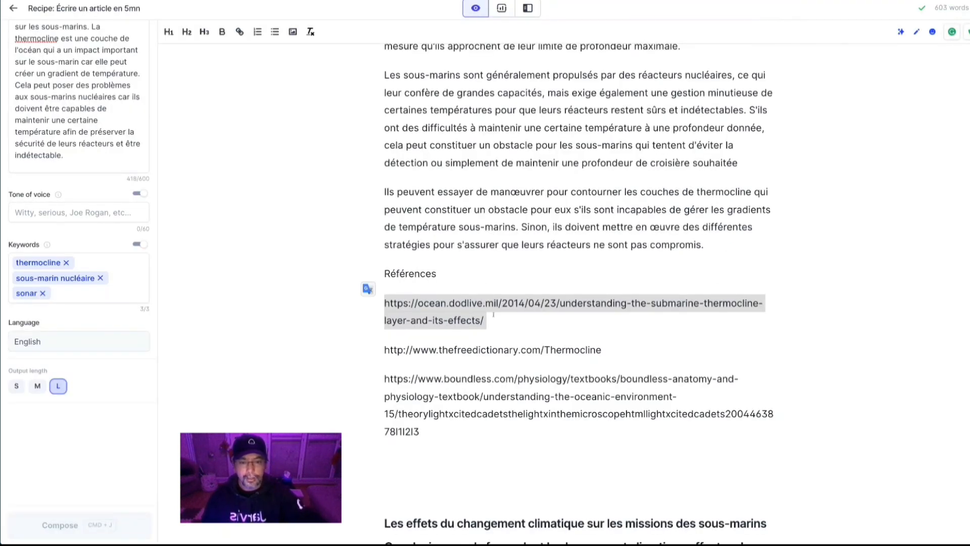
pyautogui.click(496, 304)
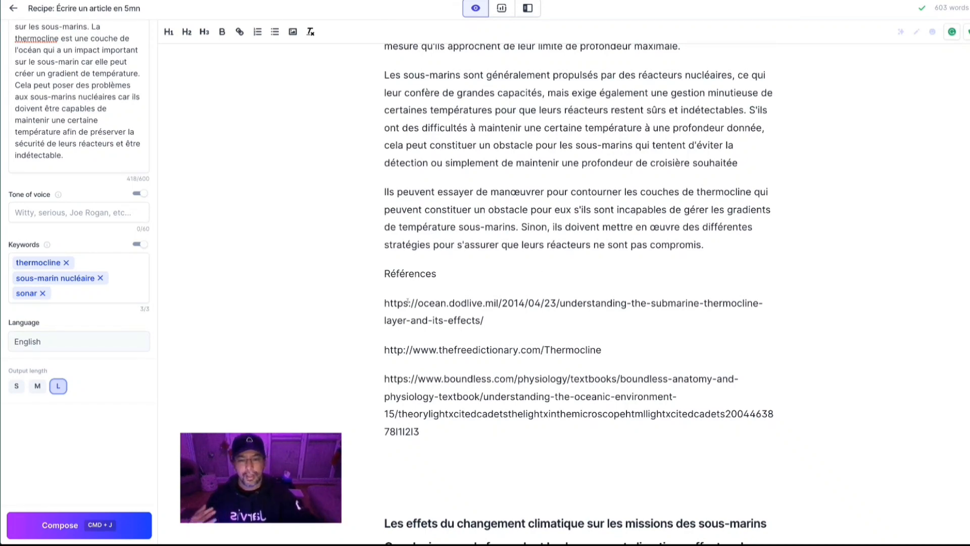
# Delete one empty line above the heading "Les effets du changement climatique sur les missions des sous-marins".
pyautogui.scroll(-3, 485, 337)
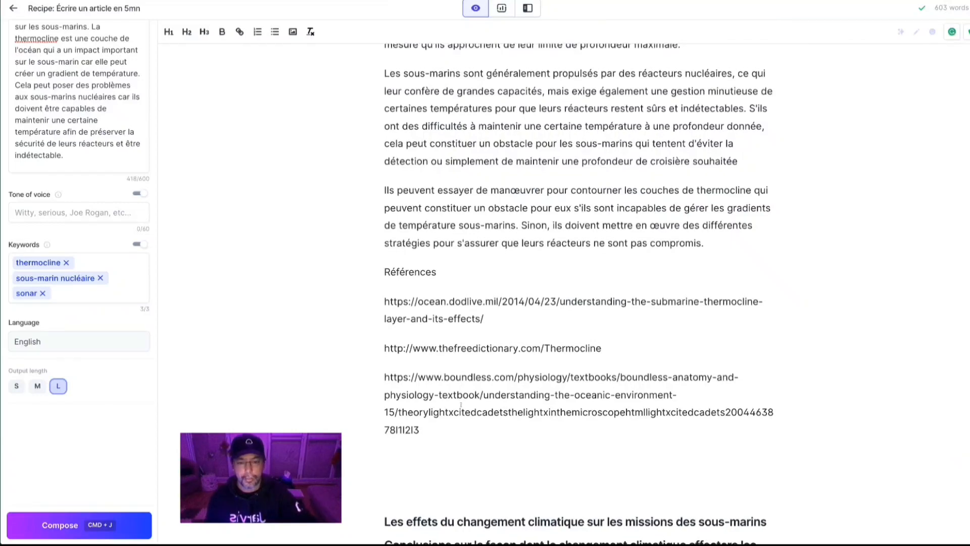
pyautogui.click(432, 293)
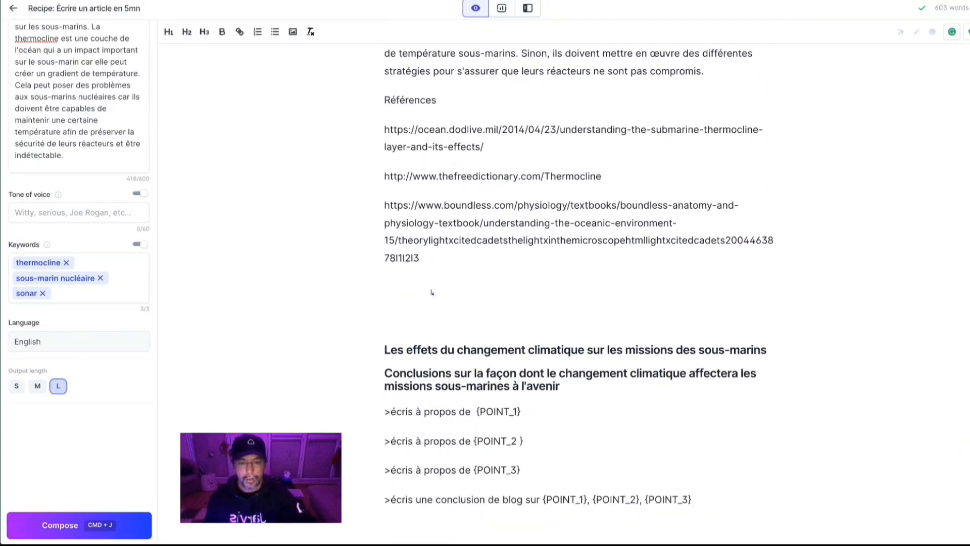
pyautogui.click(384, 347)
pyautogui.press('BackSpace')
pyautogui.click(811, 312)
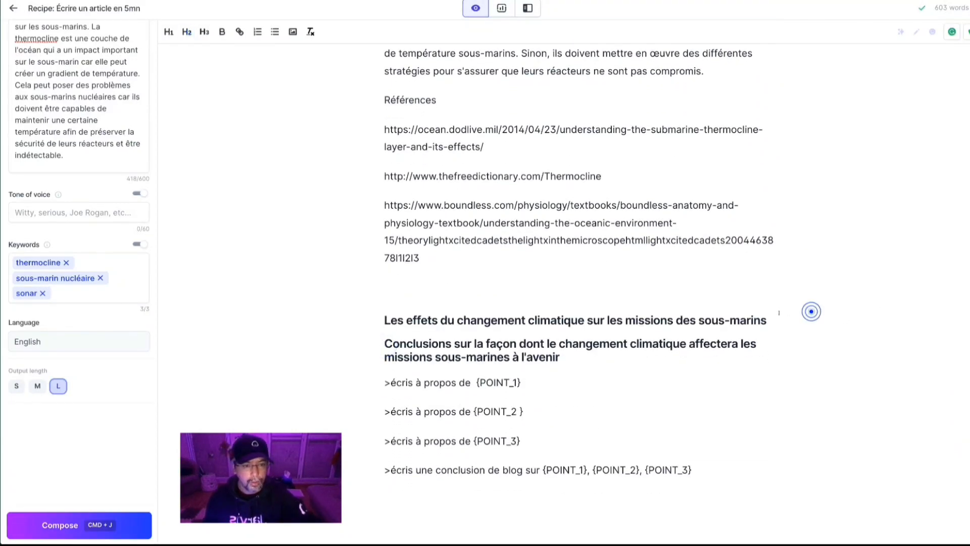
# Add an empty line after the "Les effets du changement climatique…" heading and compose the section's text.
pyautogui.click(775, 314)
pyautogui.press('Return')
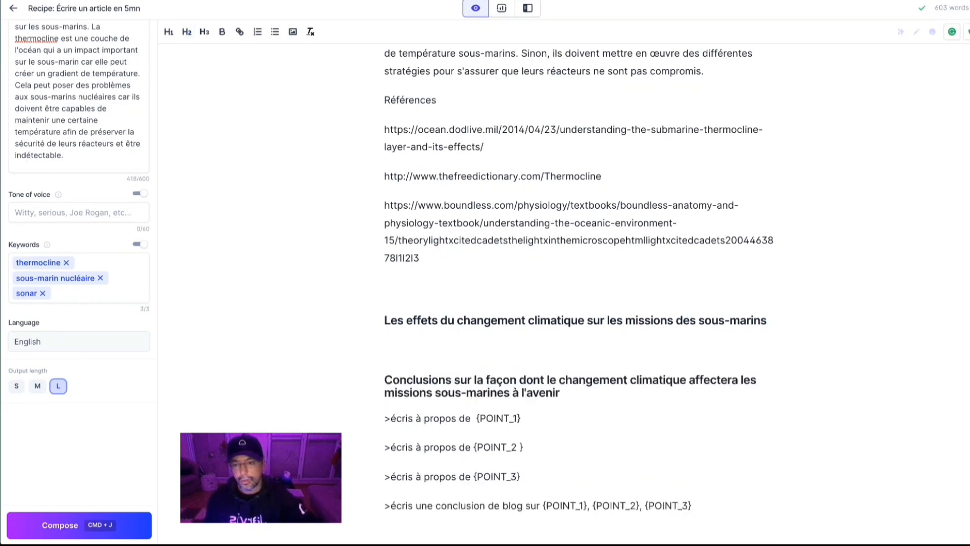
pyautogui.click(55, 529)
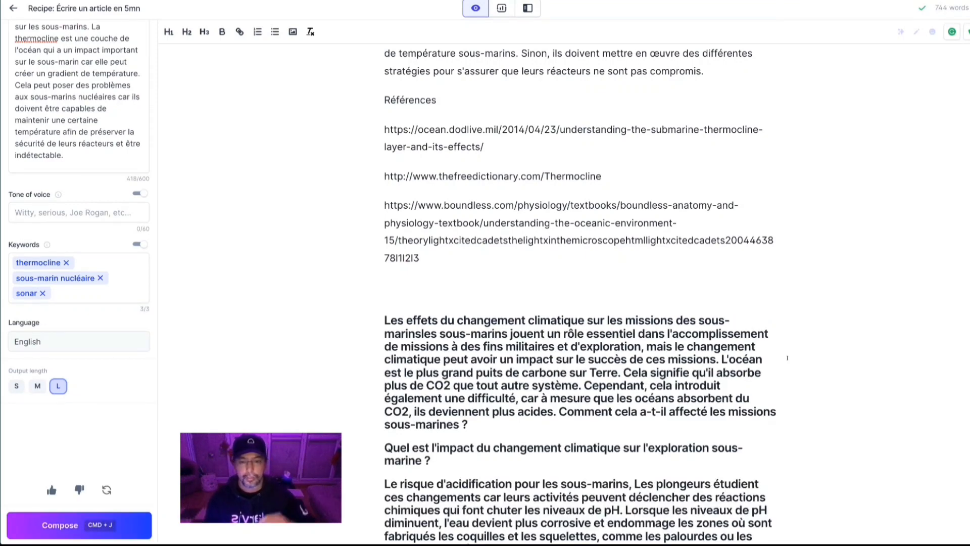
# Remove the Heading 2 formatting from the whole "Les effets du changement climatique…" section, including its generated paragraphs.
pyautogui.scroll(-4, 543, 364)
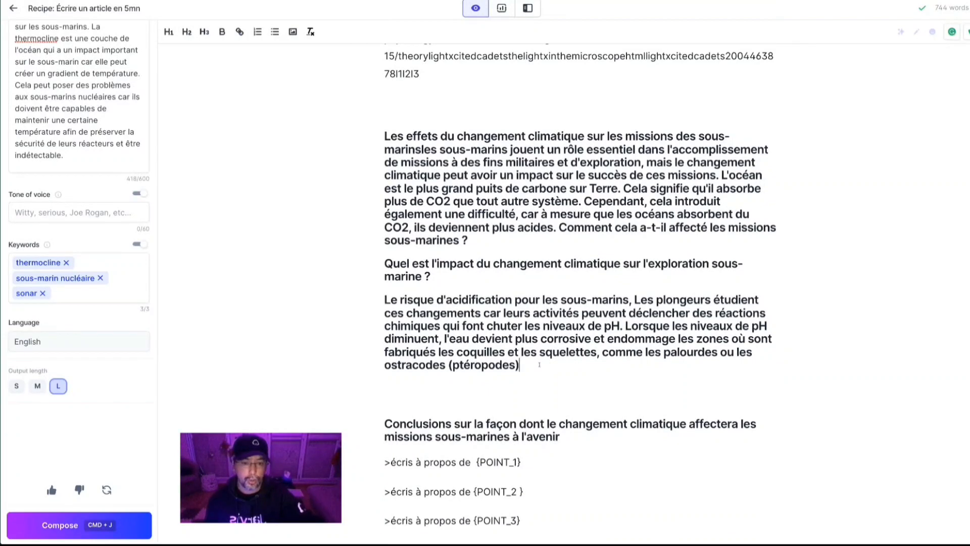
pyautogui.moveTo(539, 365); pyautogui.dragTo(346, 134)
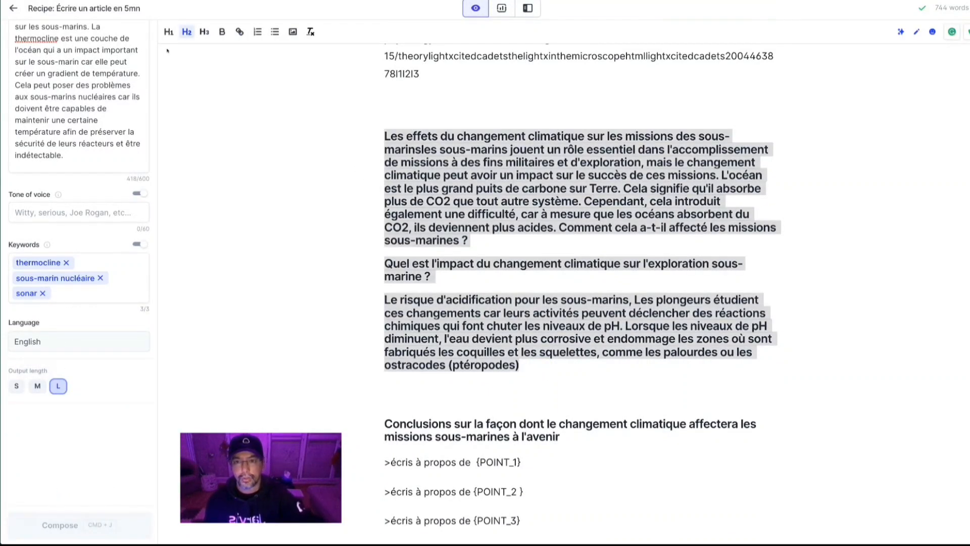
pyautogui.click(187, 32)
pyautogui.click(437, 134)
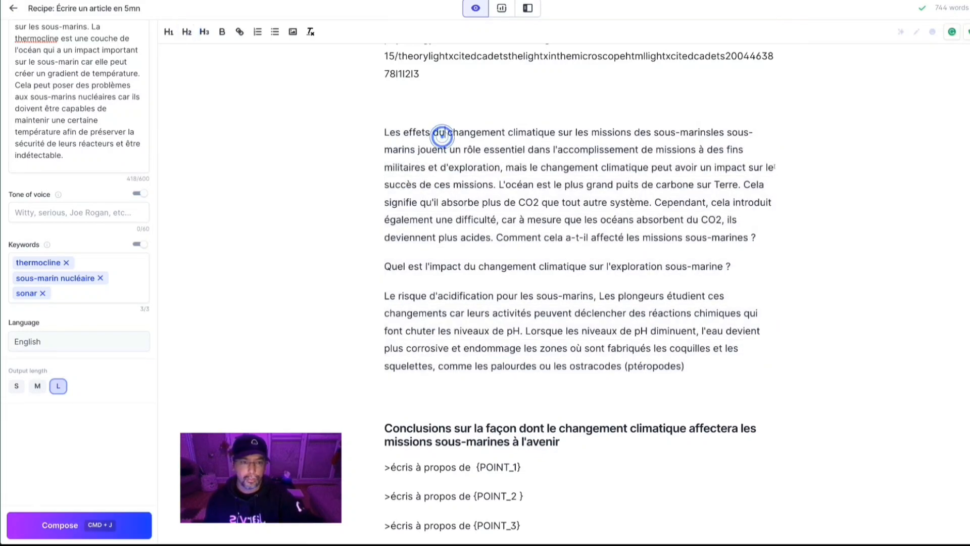
# Split "Les effets du changement climatique sur les missions des sous-marins" onto its own line and format it as Heading 2.
pyautogui.click(711, 130)
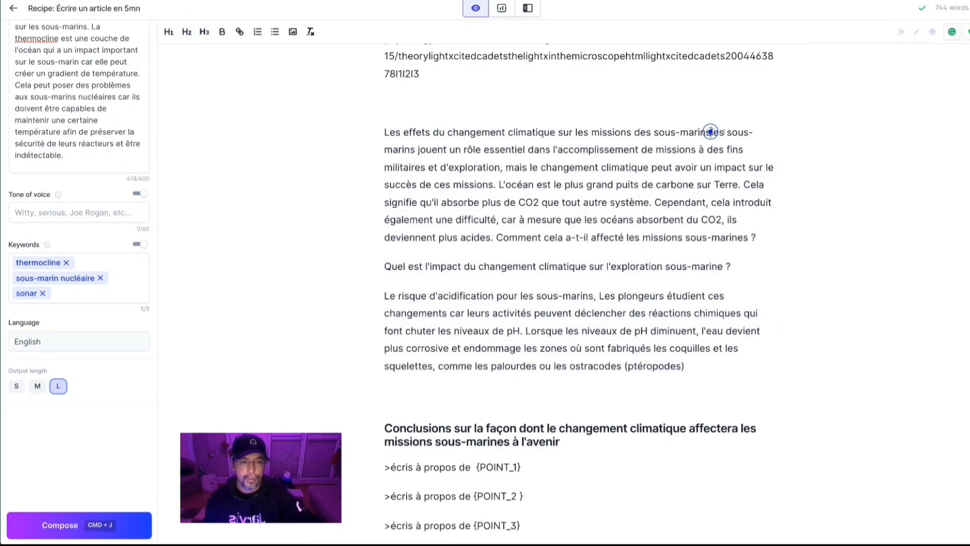
pyautogui.press('Return')
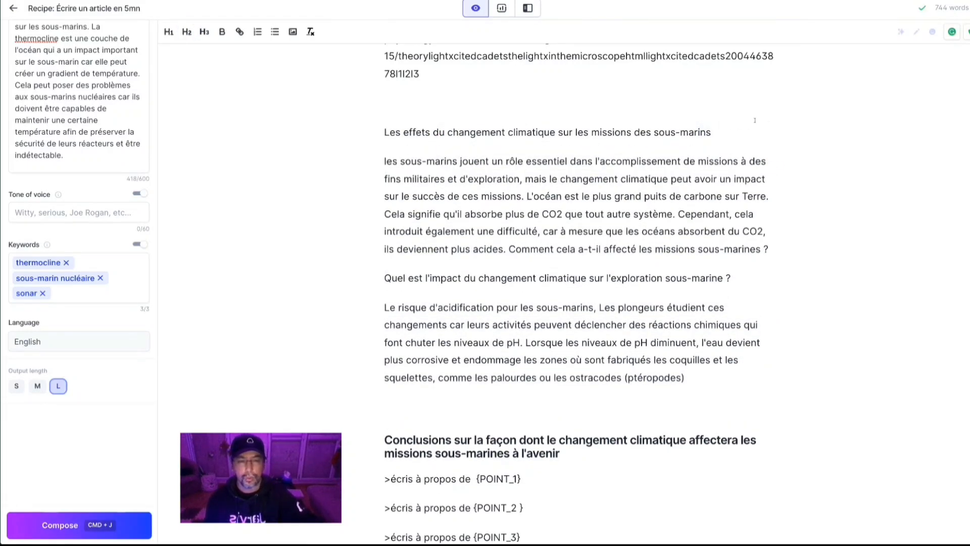
pyautogui.tripleClick(718, 131)
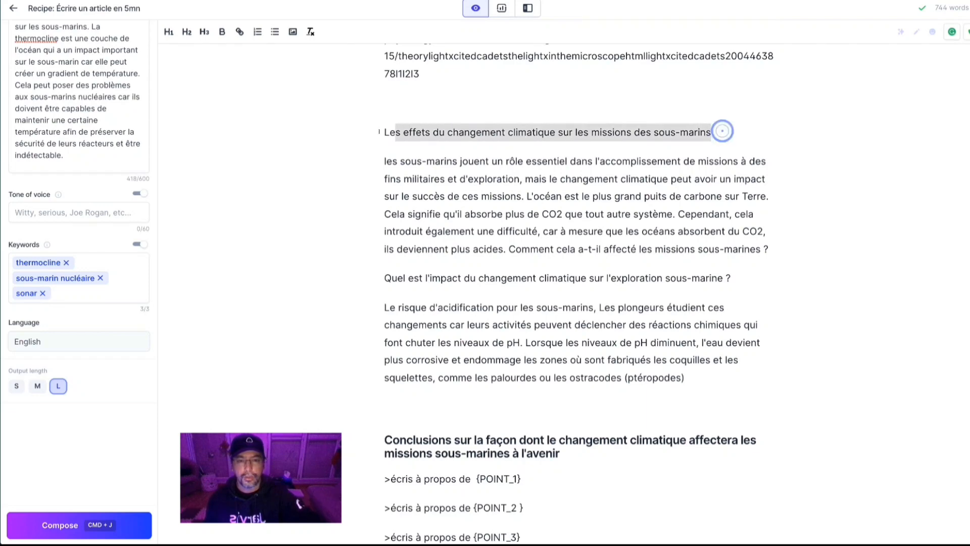
pyautogui.click(187, 32)
pyautogui.click(503, 151)
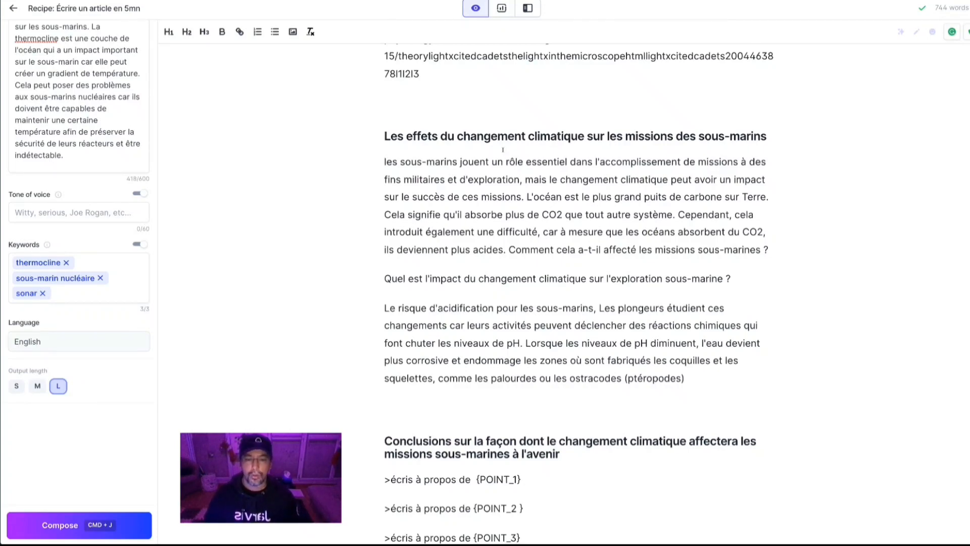
# Format the line "Quel est l'impact du changement climatique sur l'exploration sous-marine ?" as Heading 3.
pyautogui.click(439, 377)
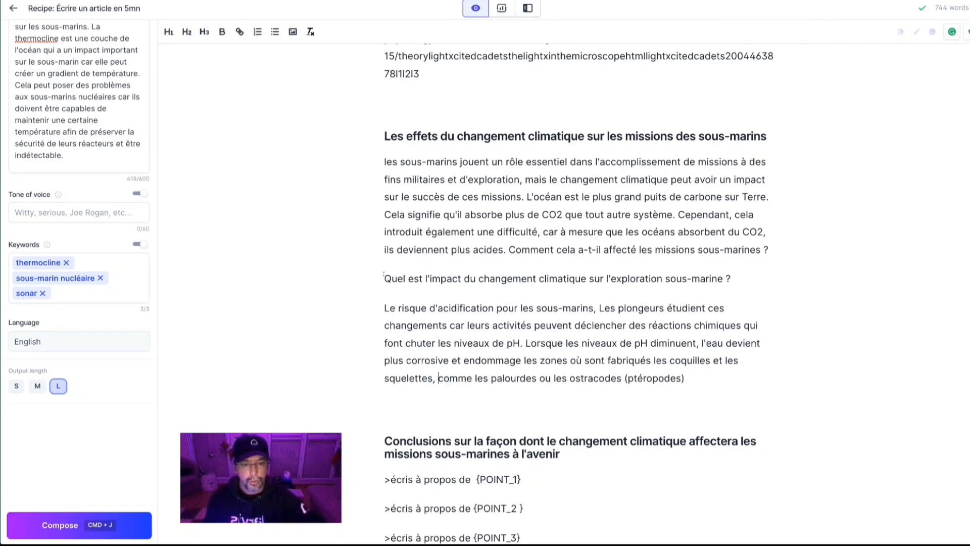
pyautogui.tripleClick(733, 277)
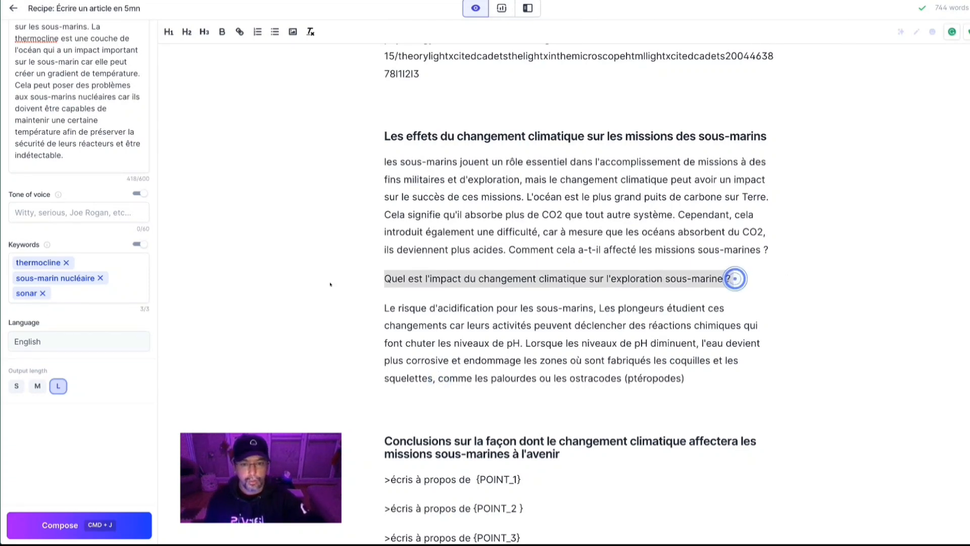
pyautogui.click(204, 31)
# Insert an empty line below the heading "Conclusions sur la façon dont le changement climatique affectera les missions sous-marines à l'avenir".
pyautogui.scroll(-5, 468, 352)
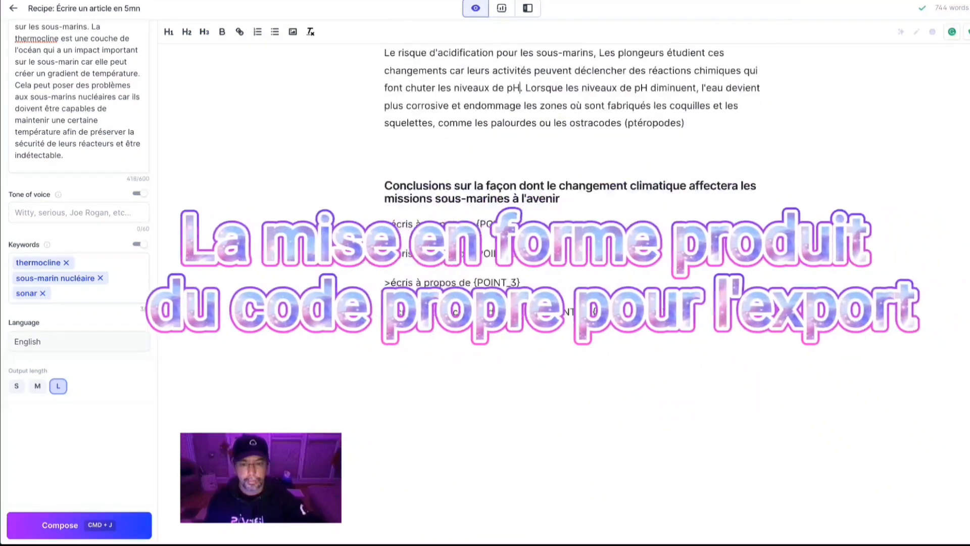
pyautogui.click(474, 188)
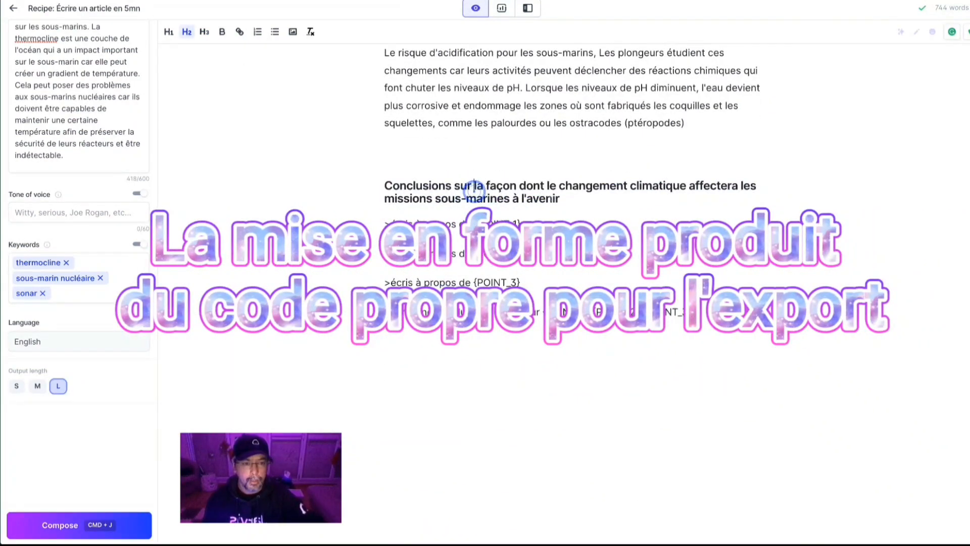
pyautogui.click(573, 195)
pyautogui.press('Return')
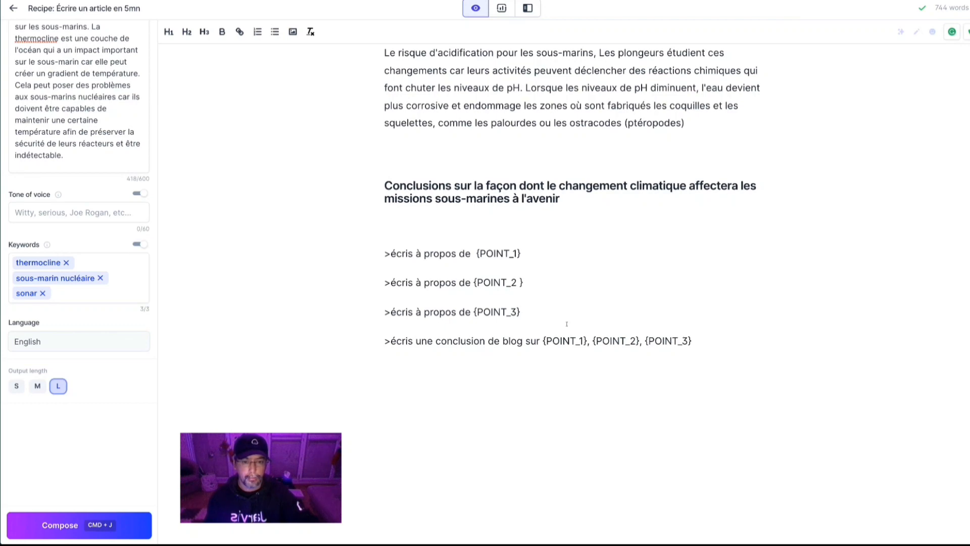
# Remove the remaining empty line between the last reference link and the "Les effets du changement climatique…" heading.
pyautogui.scroll(7, 498, 231)
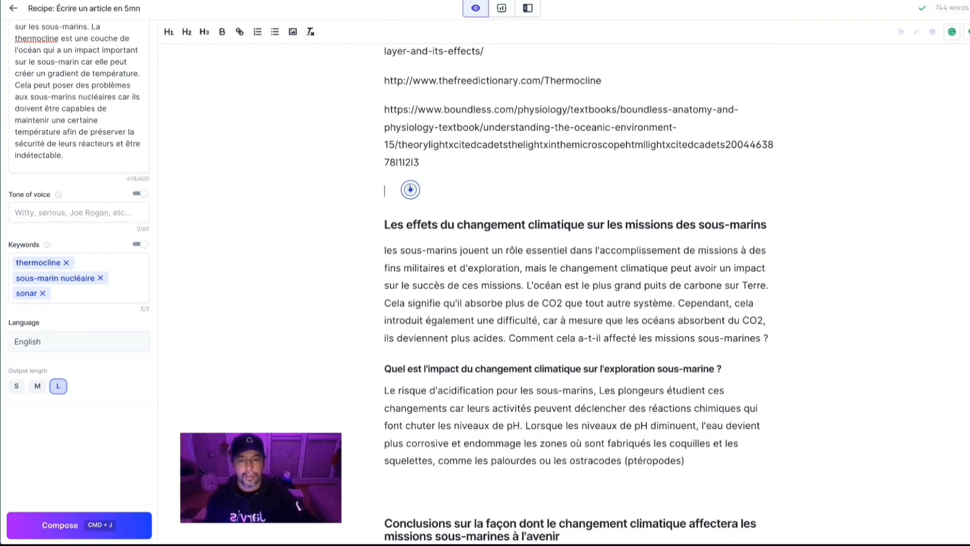
pyautogui.click(410, 187)
pyautogui.press('BackSpace')
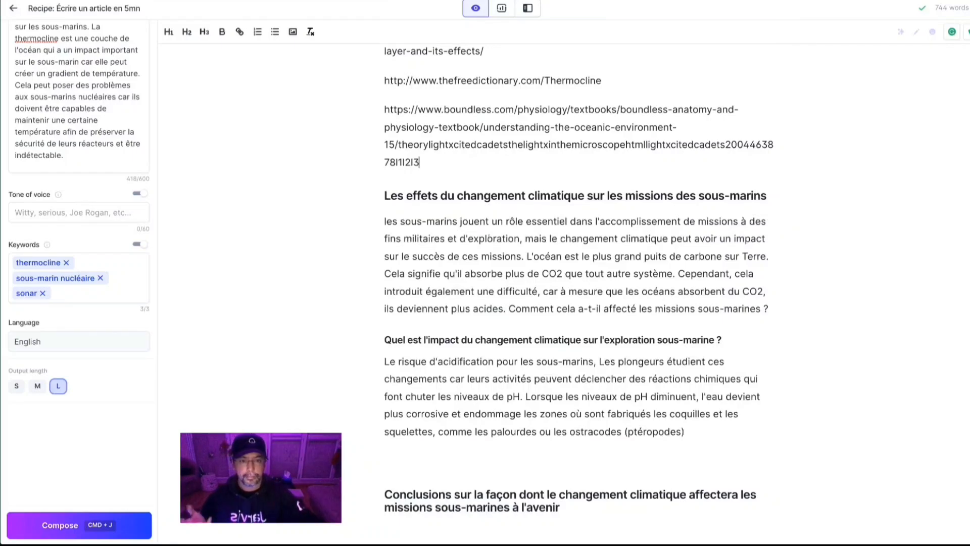
# Delete the four ">écris…" recipe command lines for POINT_1, POINT_2, POINT_3 and the blog conclusion below the "Conclusions…" heading.
pyautogui.scroll(-4, 489, 239)
pyautogui.scroll(-1, 532, 310)
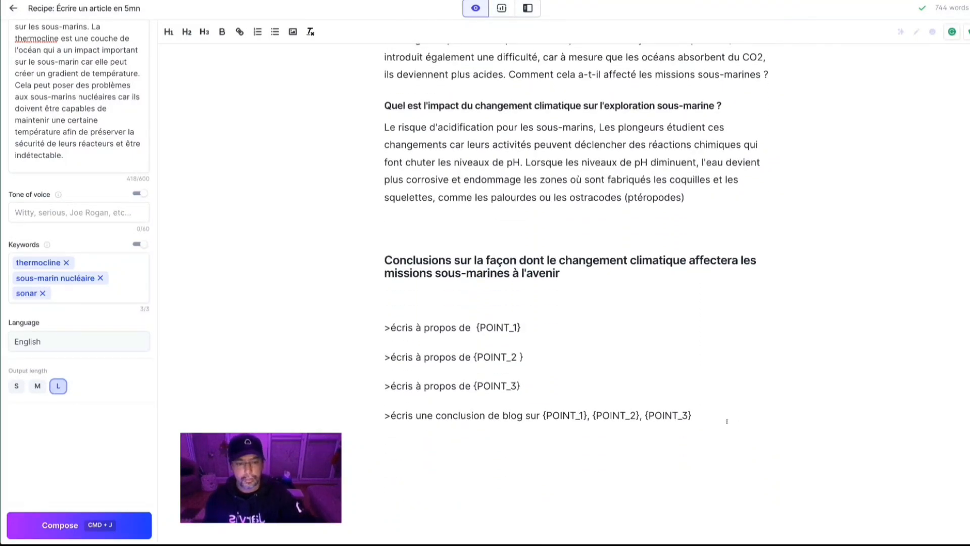
pyautogui.moveTo(727, 421); pyautogui.dragTo(378, 324)
pyautogui.press('super+j')
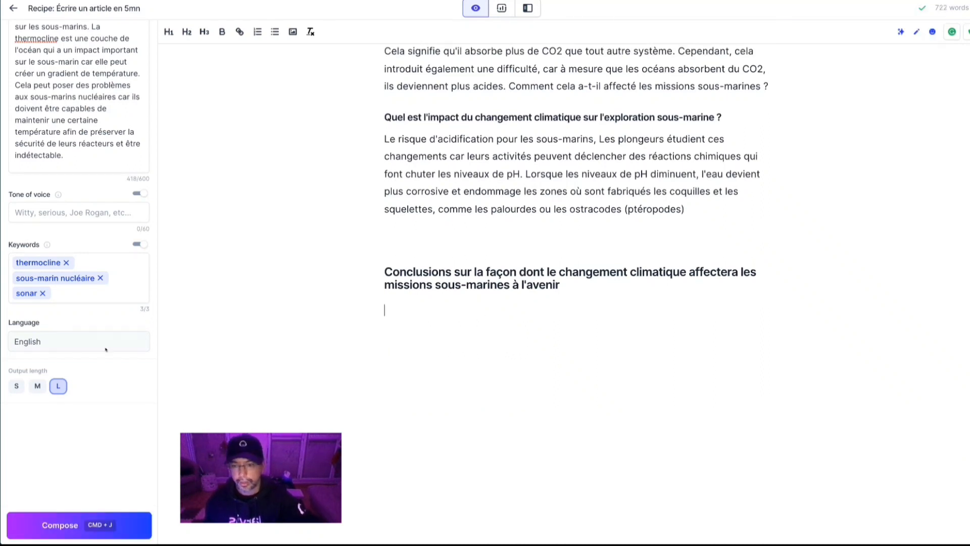
# Compose the article's concluding text from the "Conclusions sur la façon dont le changement climatique…" heading.
pyautogui.click(583, 282)
pyautogui.press('super+j')
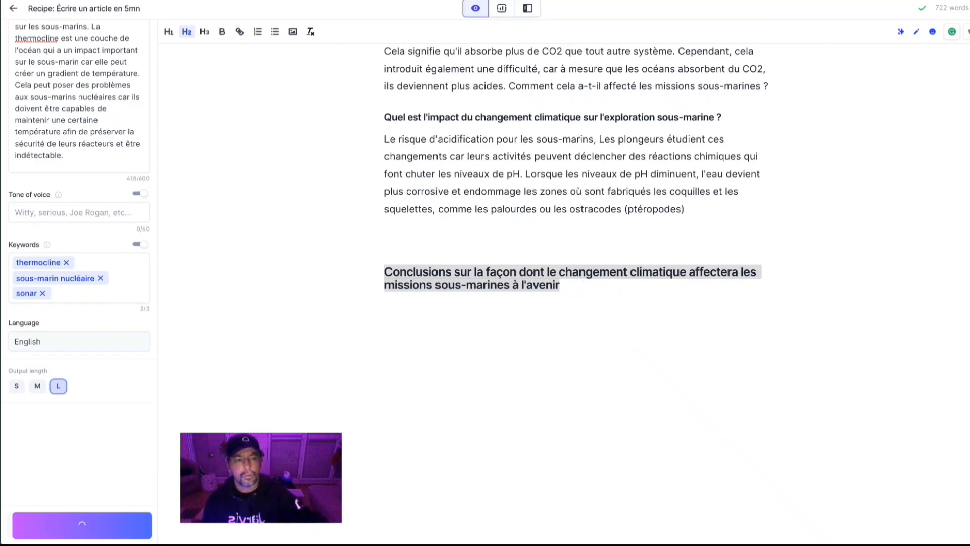
pyautogui.moveTo(934, 6)
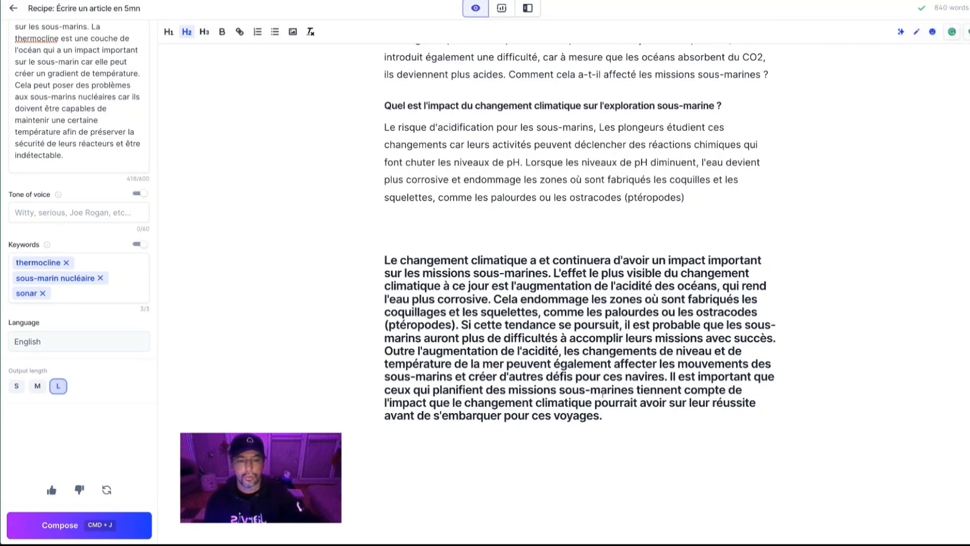
# Turn the generated conclusion paragraph starting "Le changement climatique a et continuera…" from Heading 2 into normal text.
pyautogui.moveTo(612, 416); pyautogui.dragTo(385, 256)
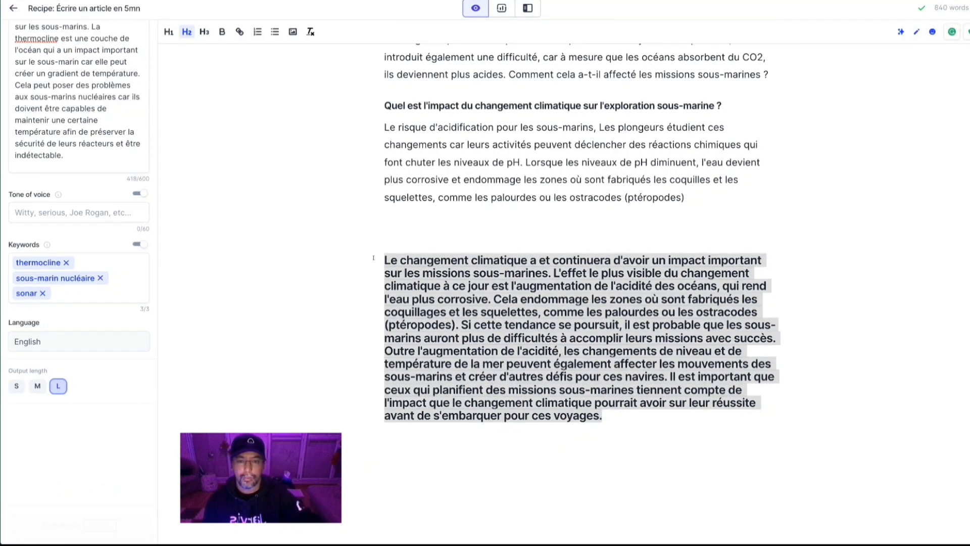
pyautogui.click(185, 33)
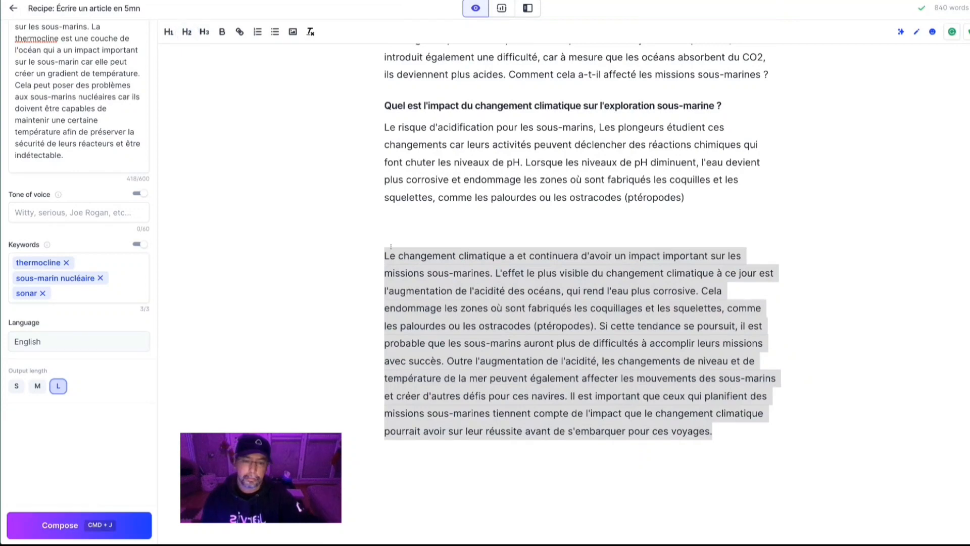
pyautogui.click(406, 237)
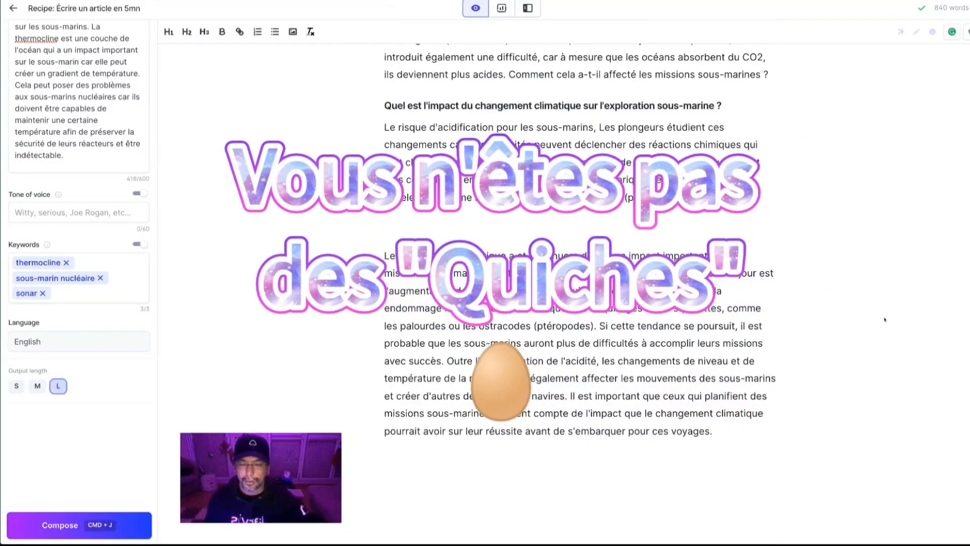
# Delete the empty line above the concluding paragraph and go back up to the article's earlier sections.
pyautogui.click(485, 215)
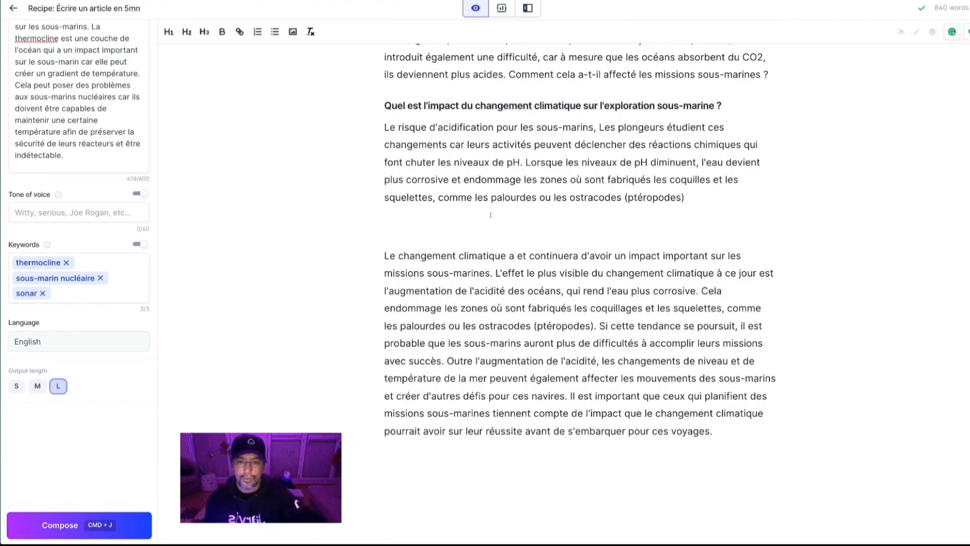
pyautogui.press('BackSpace')
pyautogui.scroll(15, 574, 228)
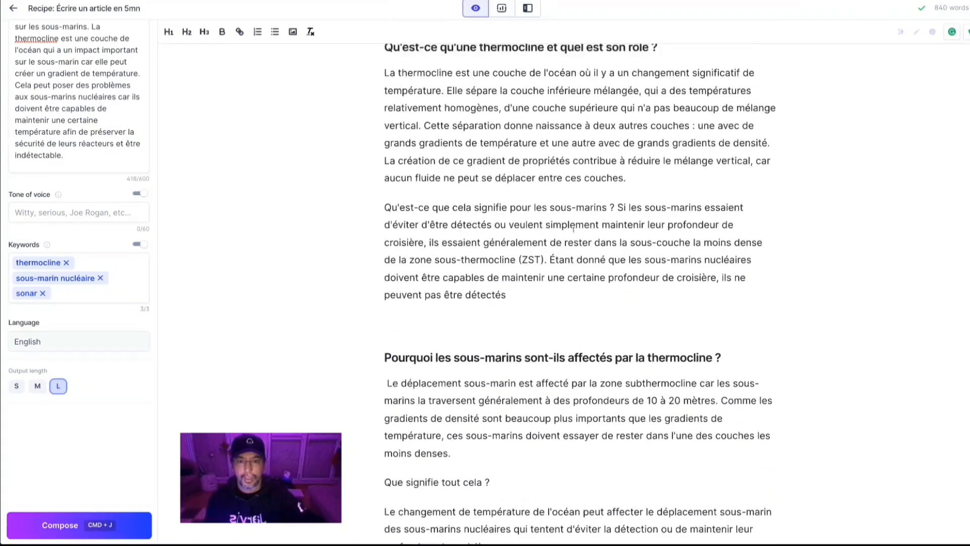
# Delete the "[collez ici les éléments…]" placeholder, the "***" separator and the leftover empty line above the article title.
pyautogui.scroll(-20, 573, 230)
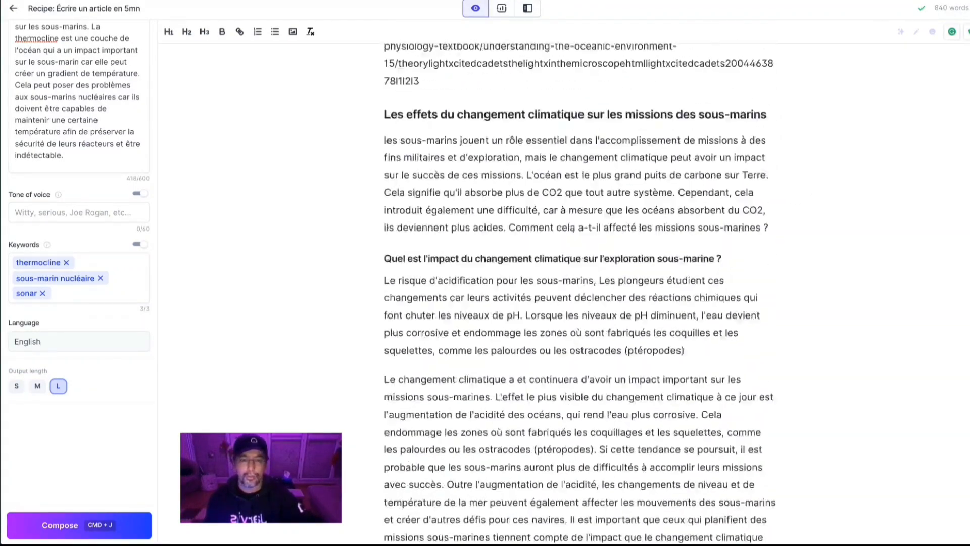
pyautogui.scroll(15, 573, 230)
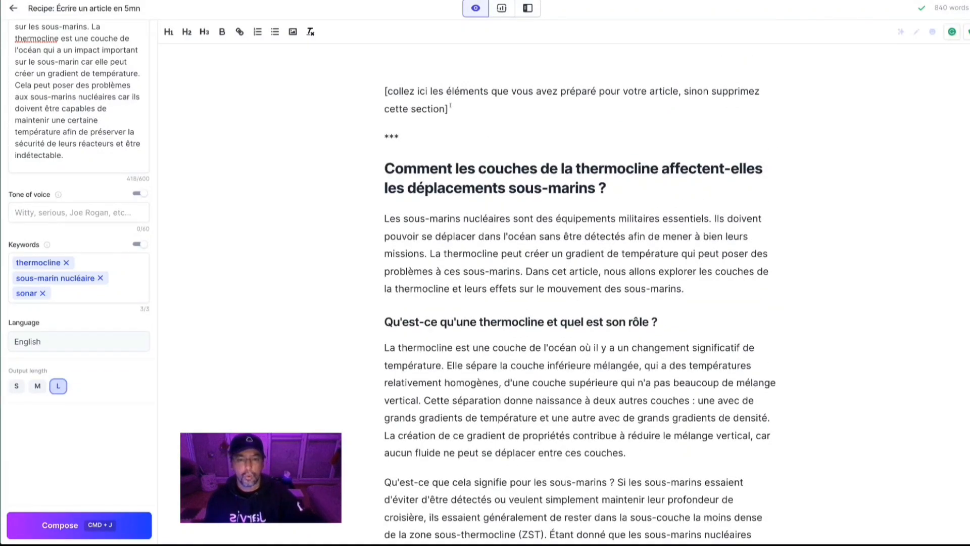
pyautogui.moveTo(404, 141); pyautogui.dragTo(352, 79)
pyautogui.press('BackSpace')
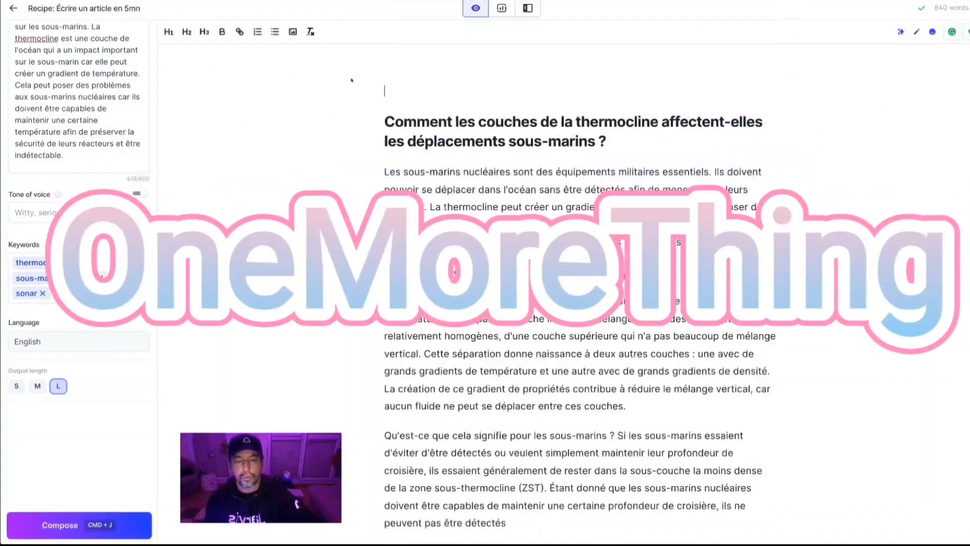
pyautogui.press('BackSpace')
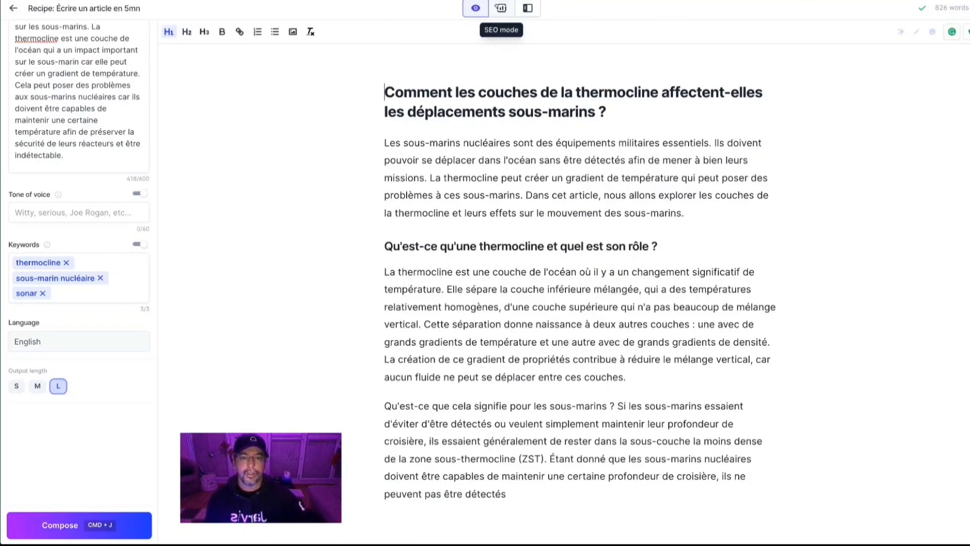
# View the article in SEO mode and switch to Power mode, ready to enter the AIDA Framework's company/product name.
pyautogui.click(500, 7)
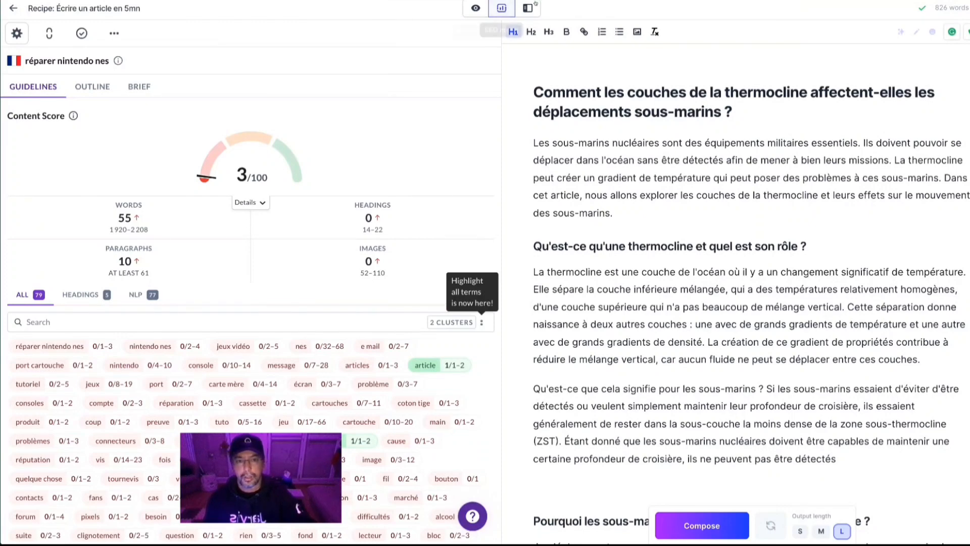
pyautogui.click(499, 7)
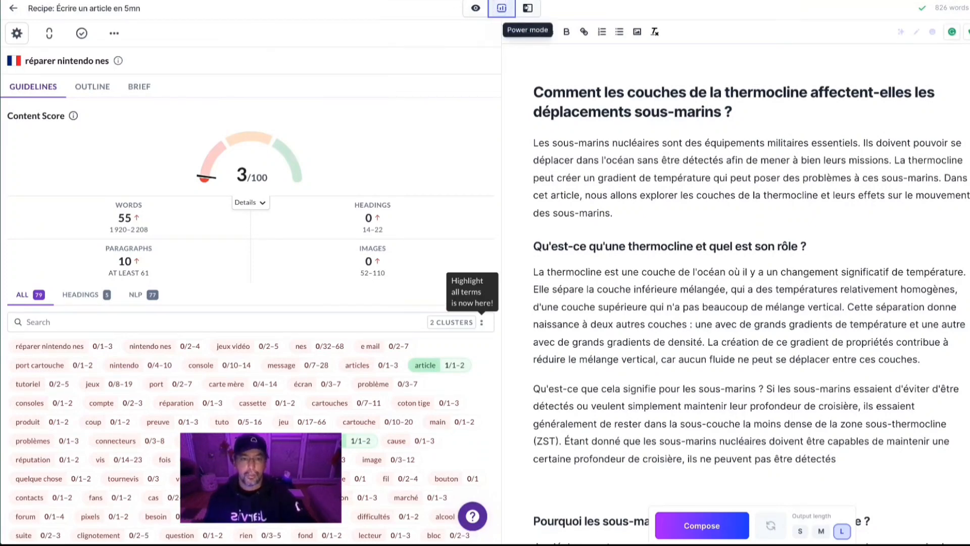
pyautogui.click(528, 8)
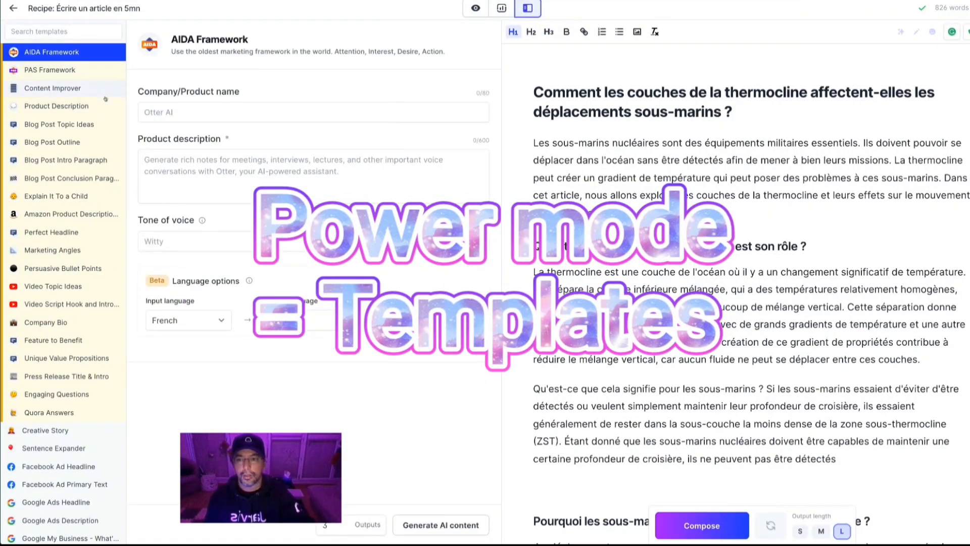
pyautogui.click(186, 111)
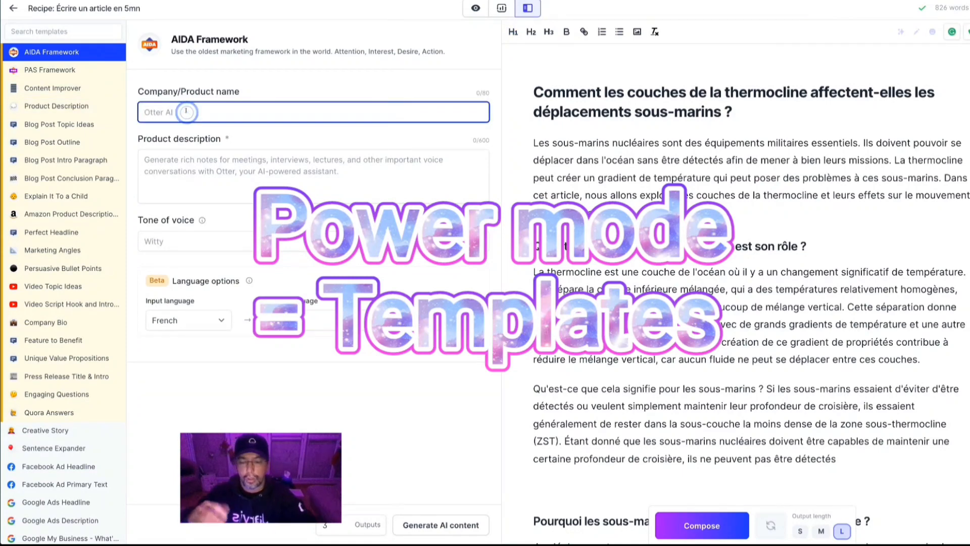
pyautogui.write('Comme')
pyautogui.press('BackSpace')
pyautogui.press('BackSpace')
pyautogui.press('BackSpace')
pyautogui.press('BackSpace')
pyautogui.press('BackSpace')
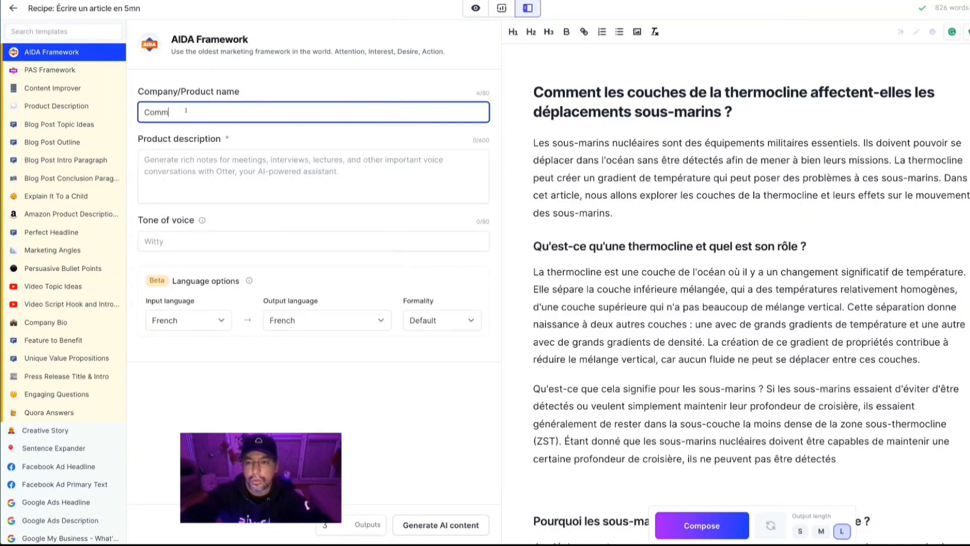
pyautogui.write('sous')
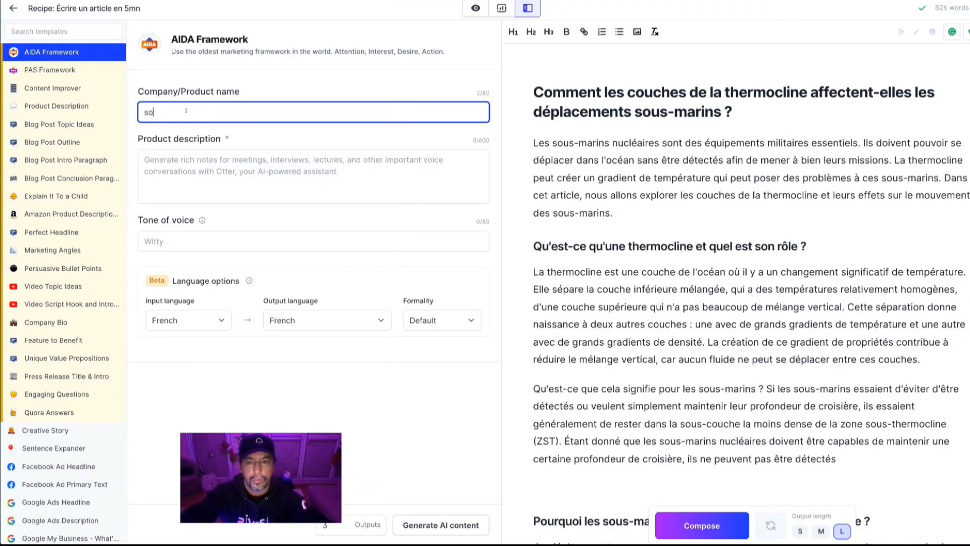
pyautogui.press('BackSpace')
pyautogui.press('BackSpace')
pyautogui.press('BackSpace')
pyautogui.press('BackSpace')
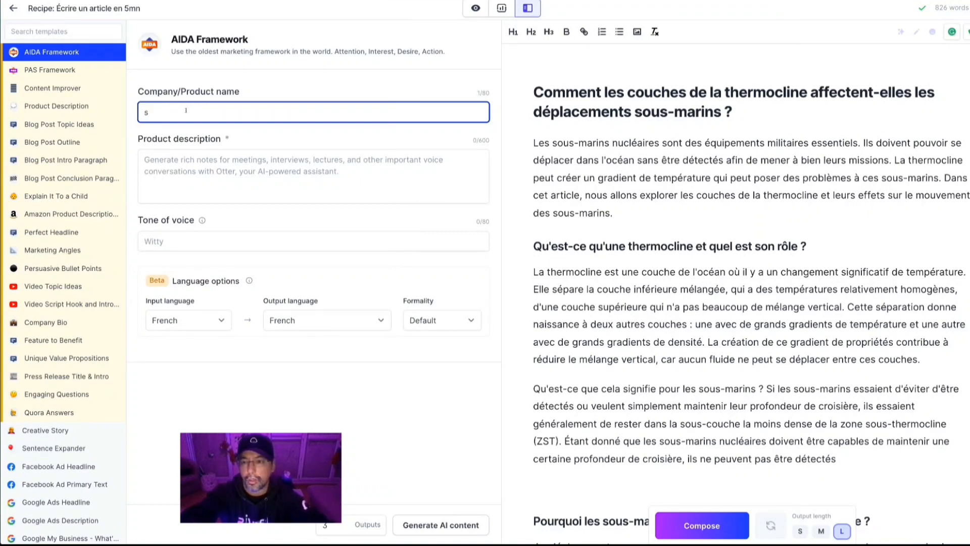
# Fill in the AIDA Framework template with product name SONAR and product description "Rendre un sous marin furtif".
pyautogui.write('SONAR')
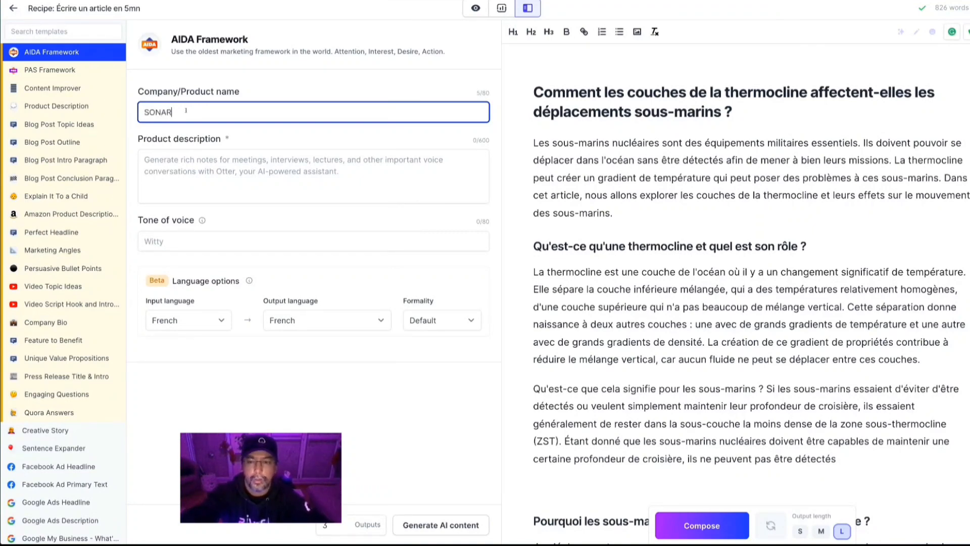
pyautogui.click(180, 172)
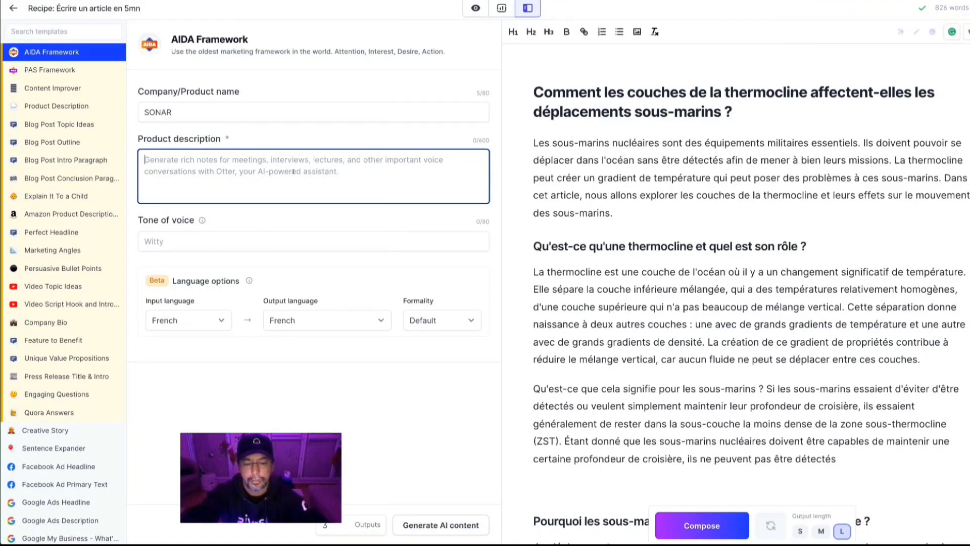
pyautogui.write('cacher ')
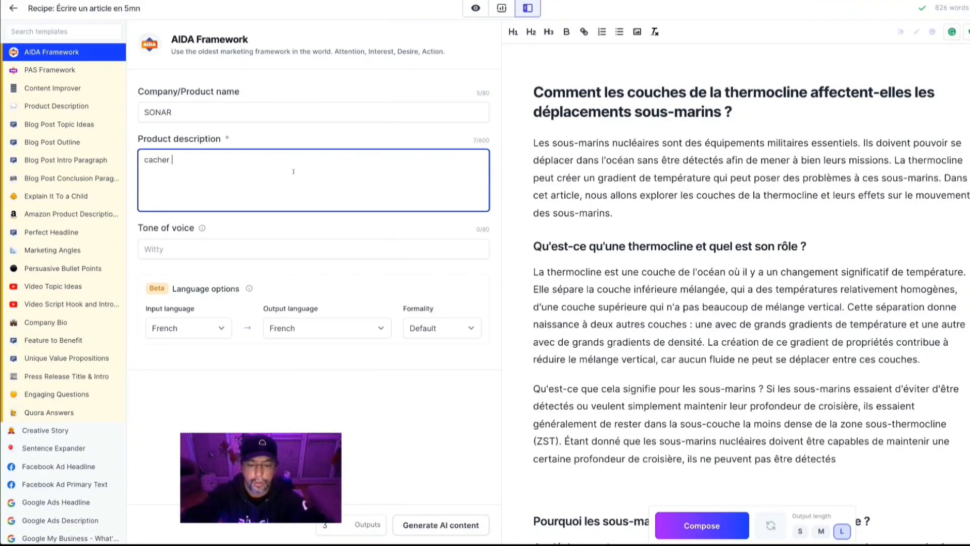
pyautogui.write('un sous marin')
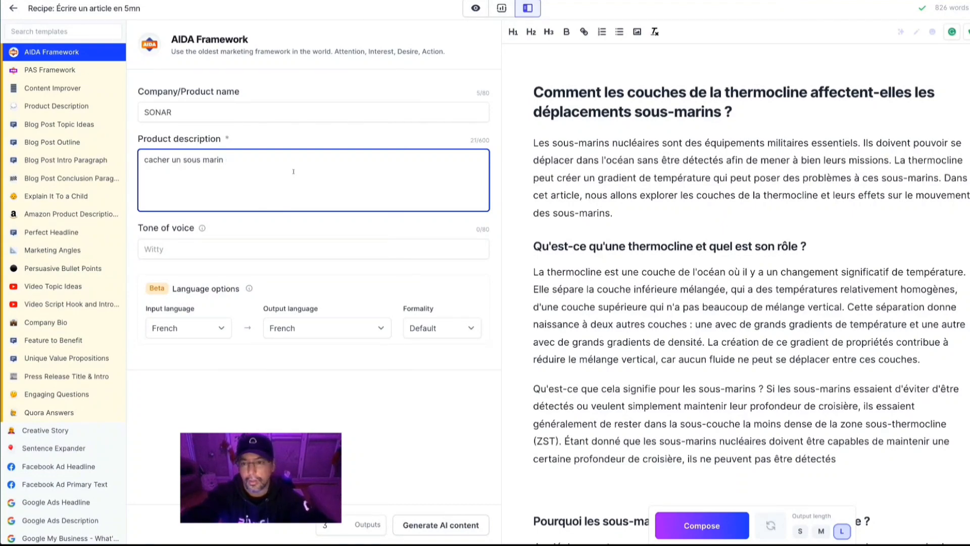
pyautogui.hotkey('ctrl', 'a')
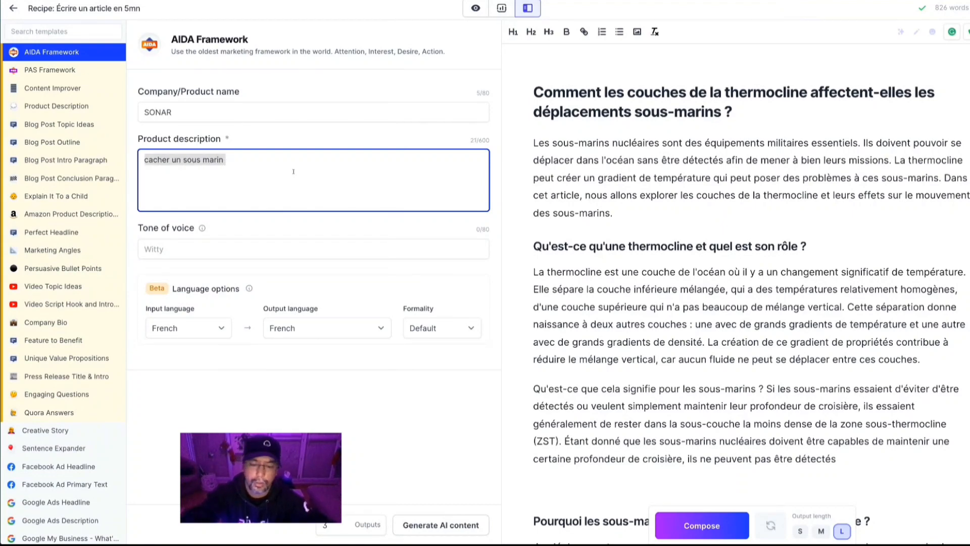
pyautogui.write('Rendre un sous')
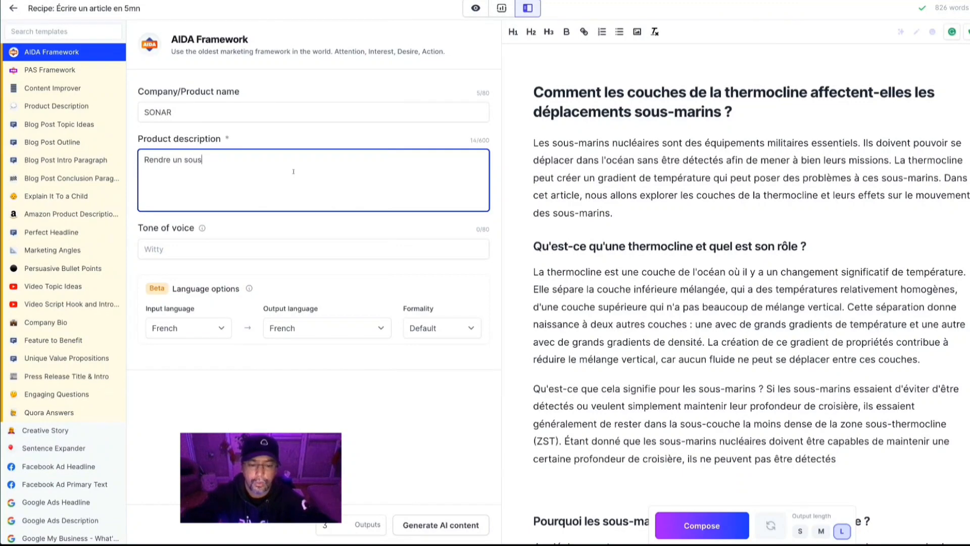
pyautogui.write(' marin f')
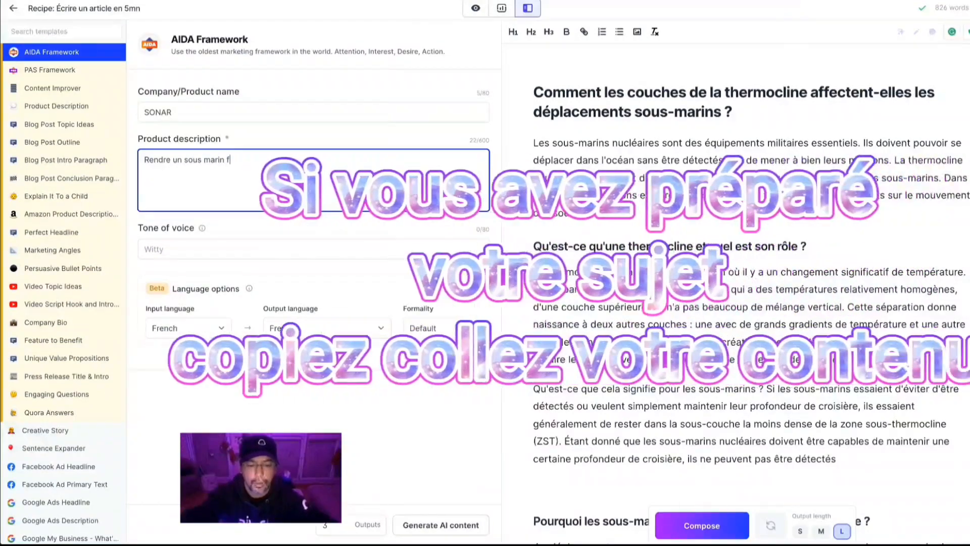
pyautogui.write('ur')
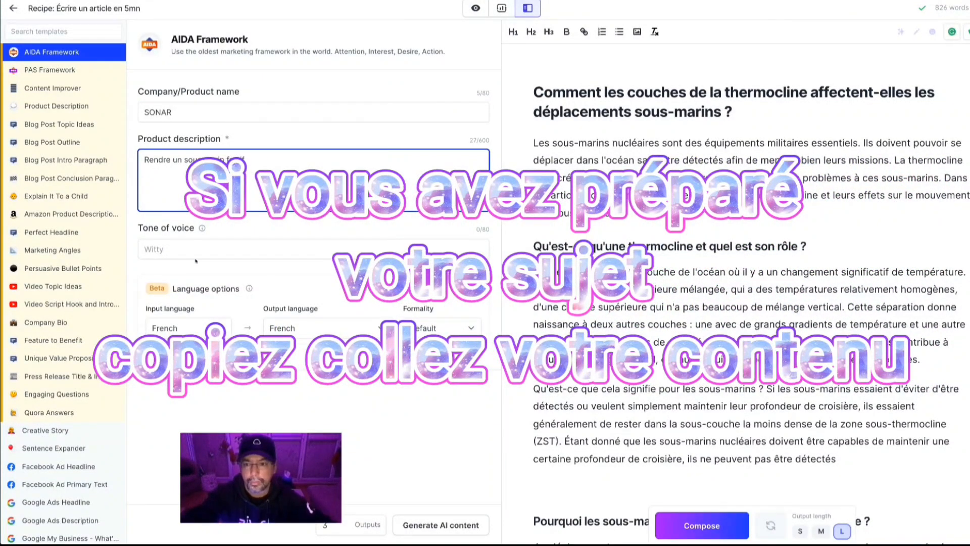
pyautogui.write('tif')
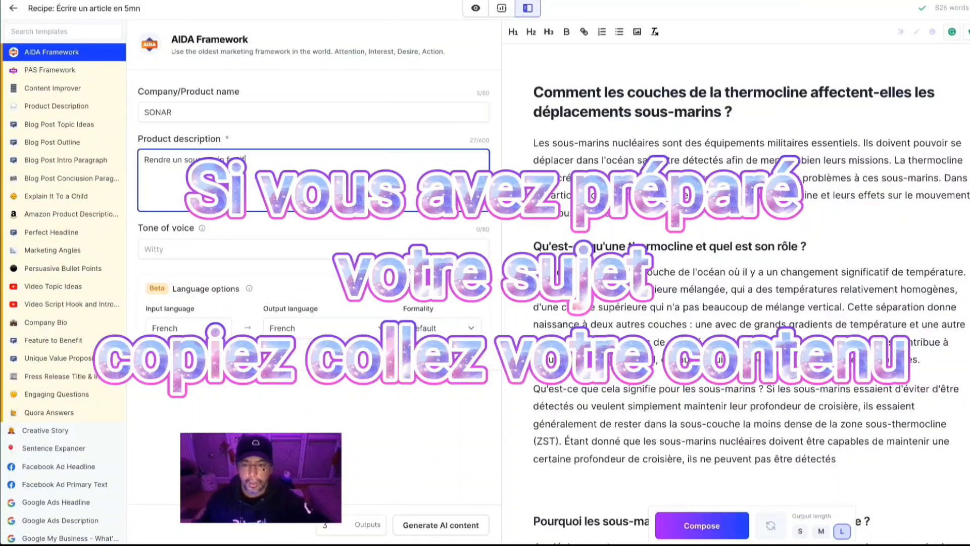
# Generate AI content for SONAR with the AIDA Framework and look through the resulting text.
pyautogui.click(425, 524)
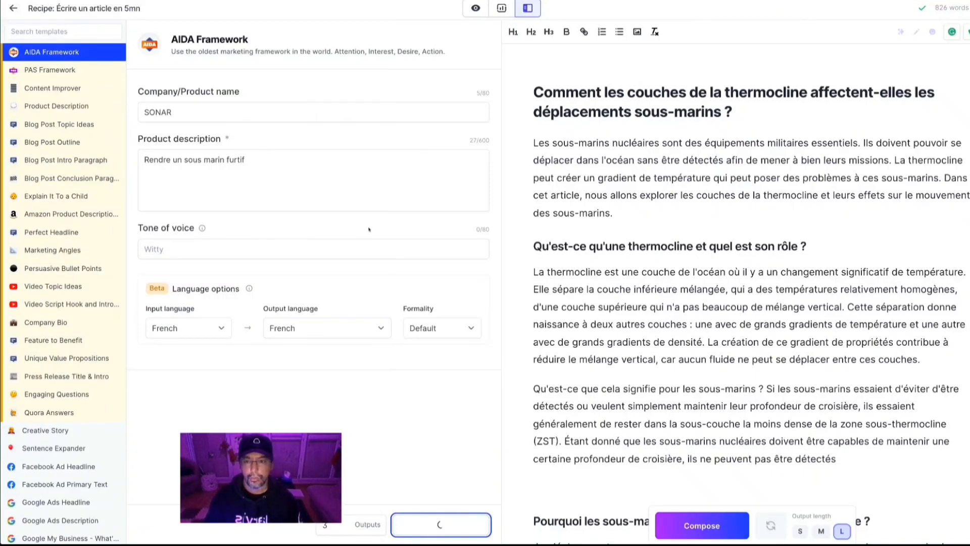
pyautogui.click(353, 187)
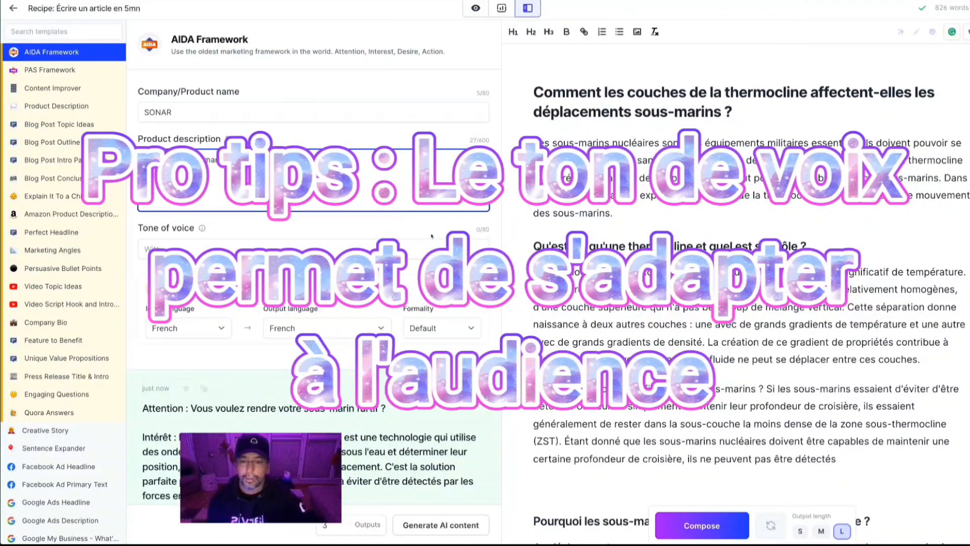
pyautogui.scroll(-4, 462, 418)
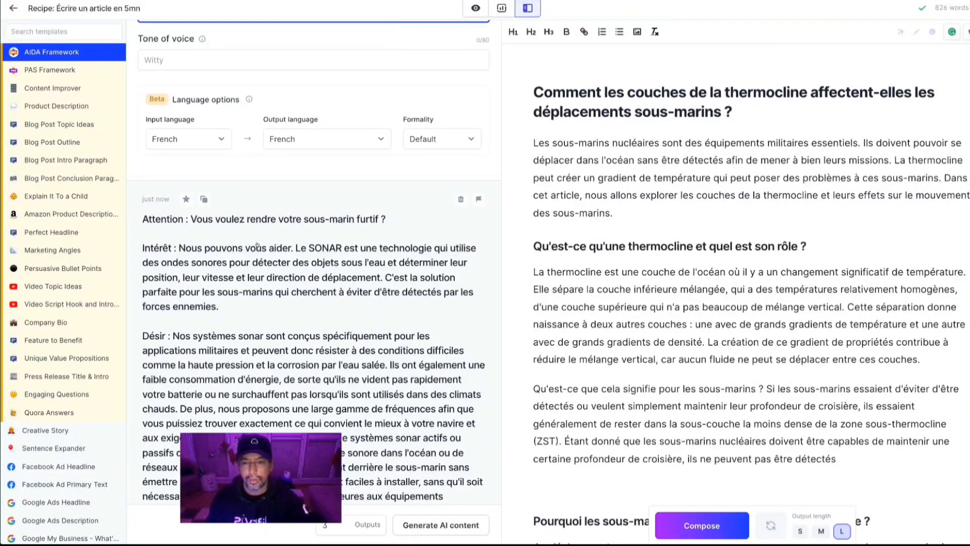
pyautogui.scroll(1, 315, 266)
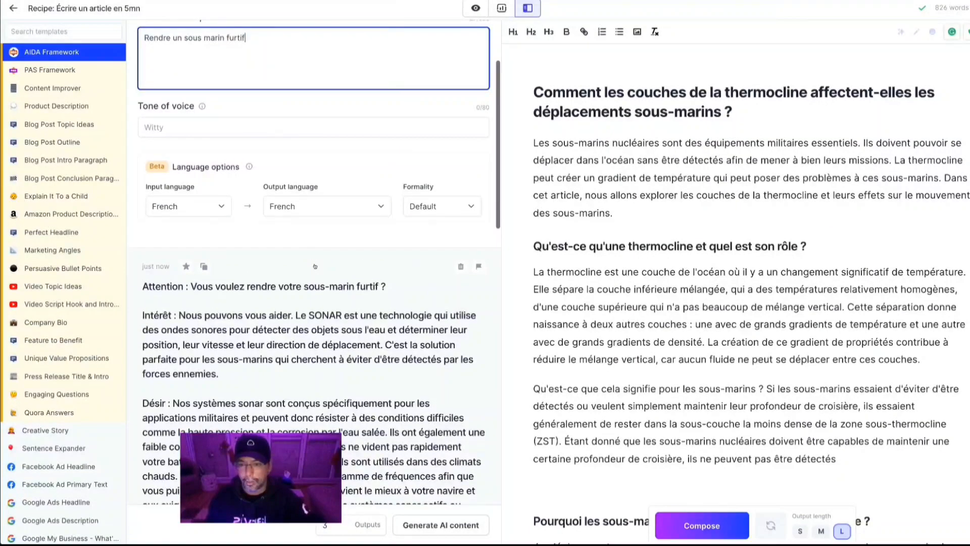
pyautogui.scroll(2, 315, 266)
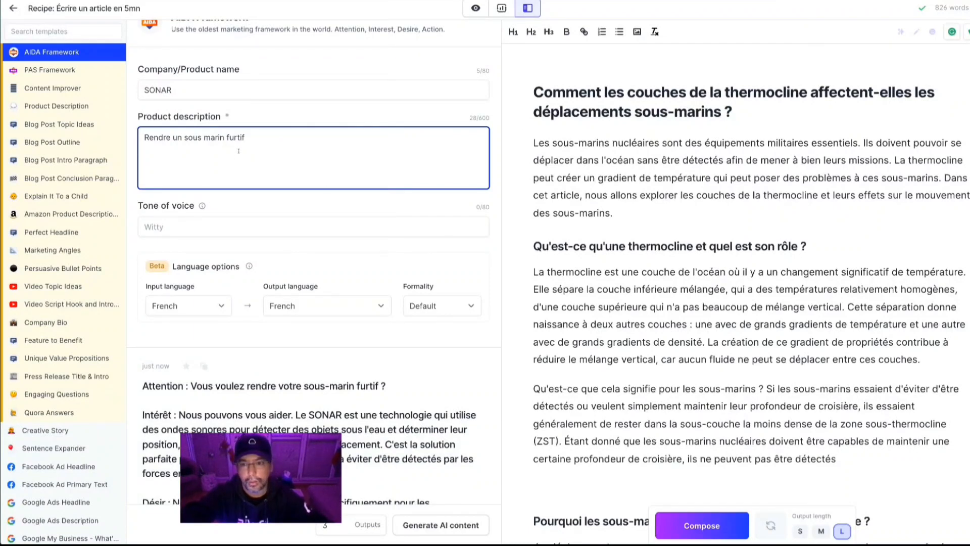
# Extend the product description to "Rendre un sous marin furtif et gérer avec thermocline".
pyautogui.write('et ')
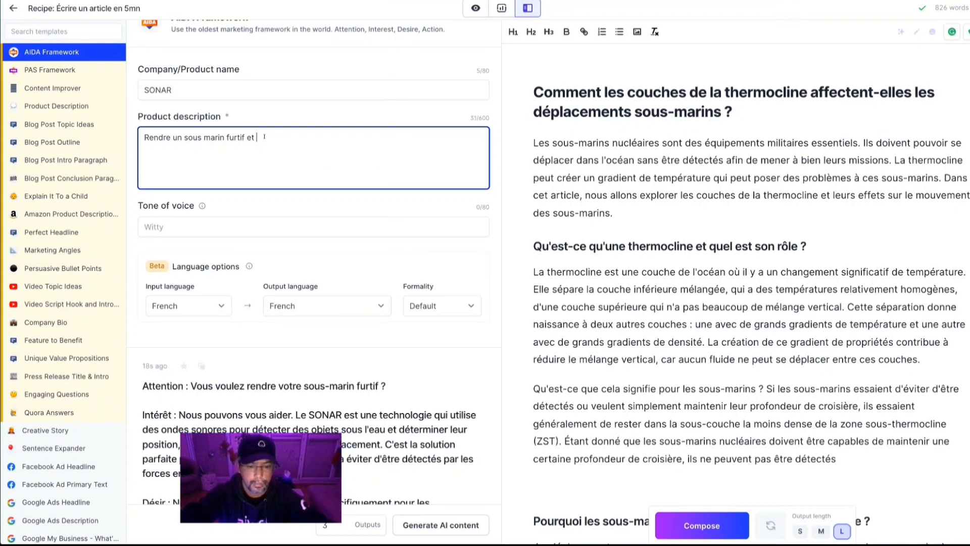
pyautogui.write('gérer ')
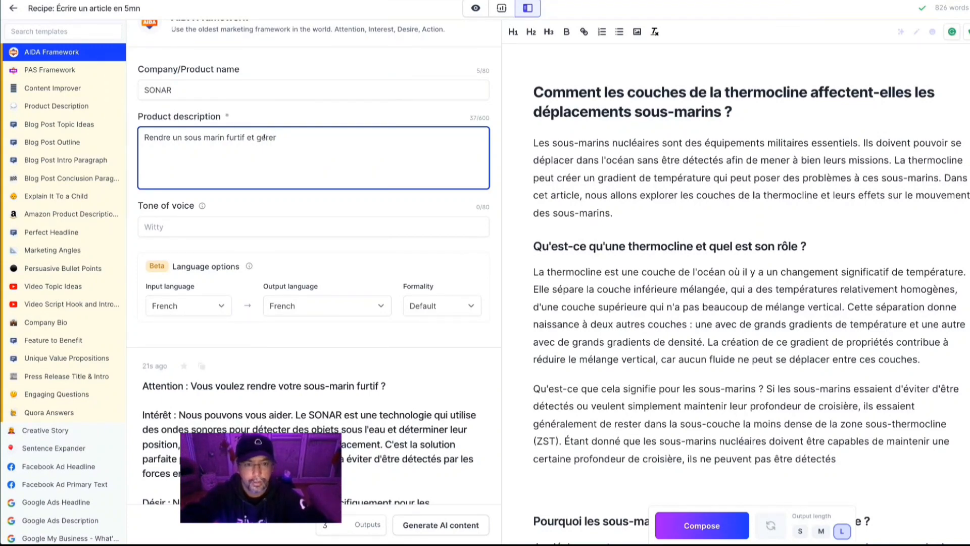
pyautogui.write('avec ')
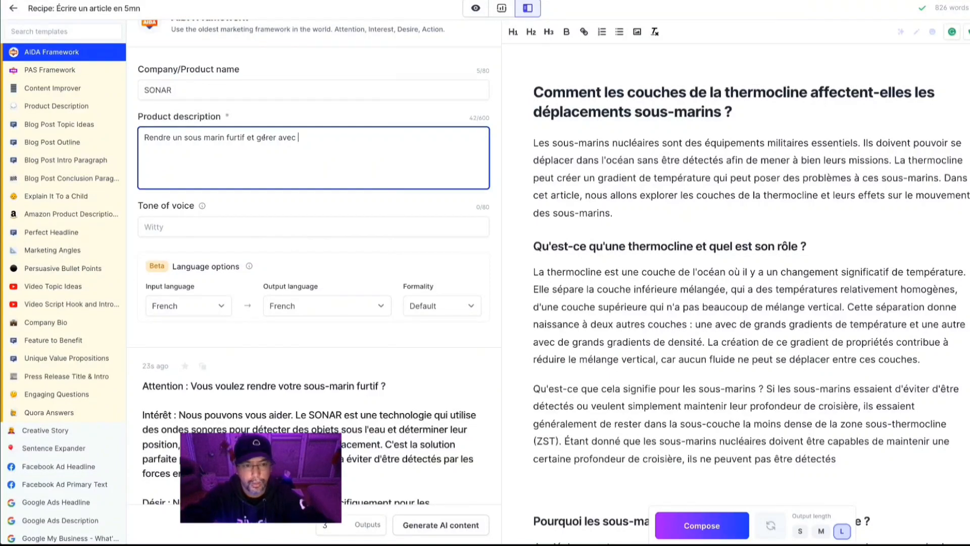
pyautogui.write('therm')
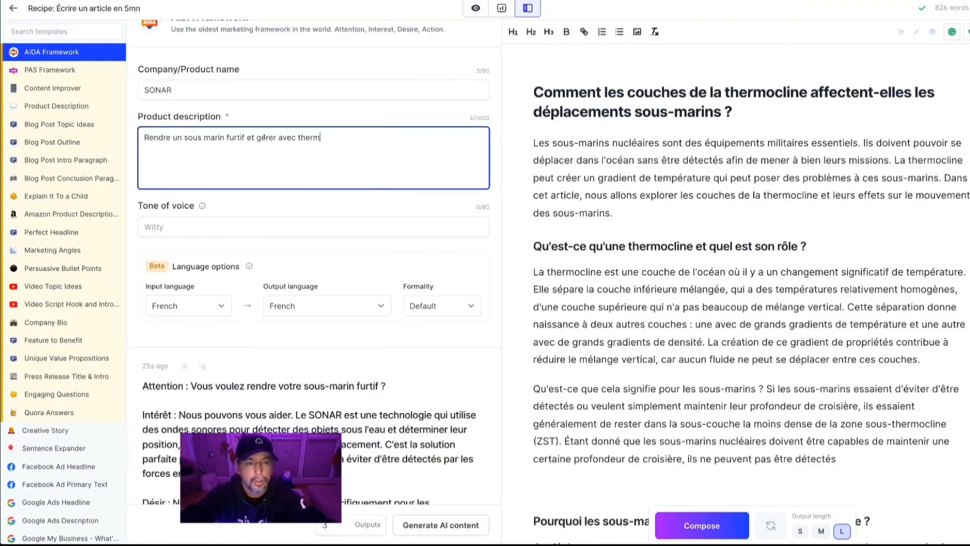
pyautogui.write('oc')
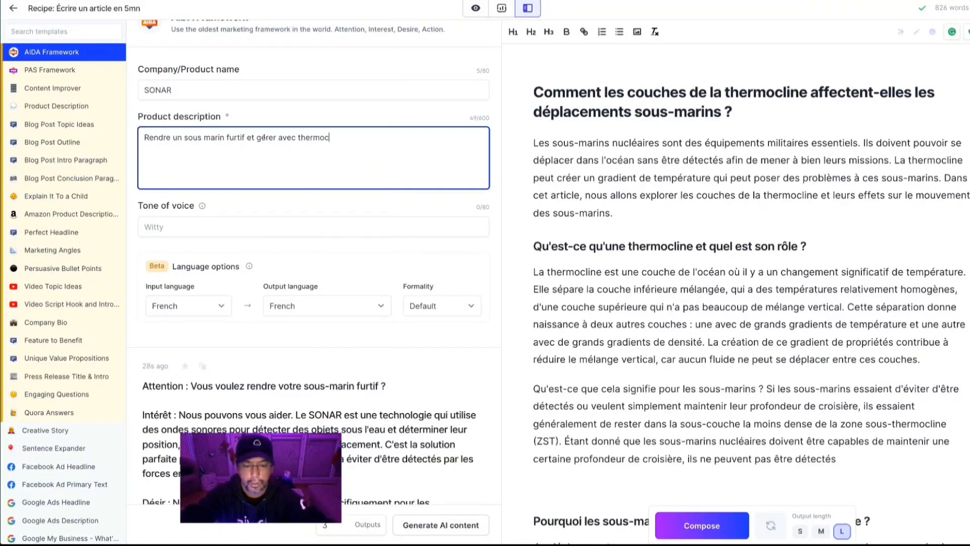
pyautogui.write('line')
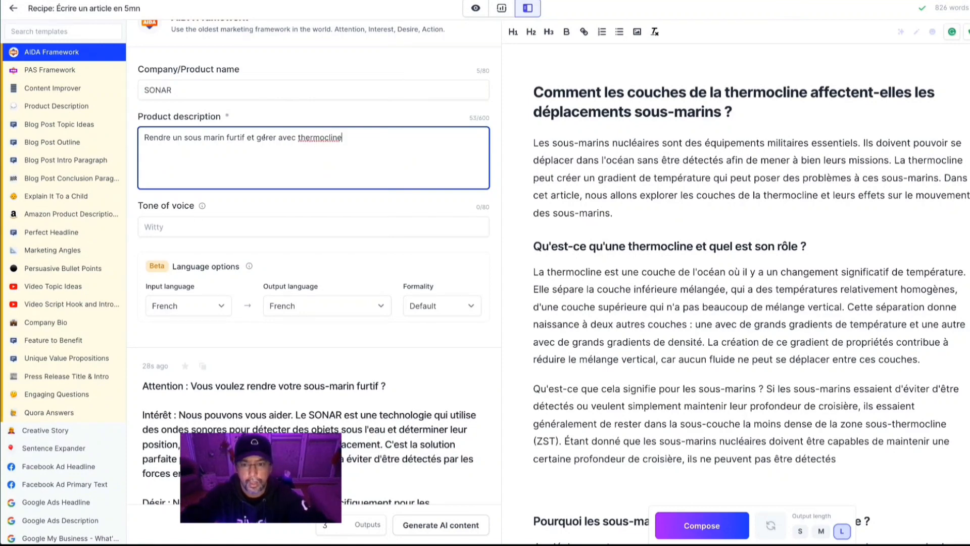
# Generate a new batch of AIDA content from the extended description and review the outputs.
pyautogui.click(430, 522)
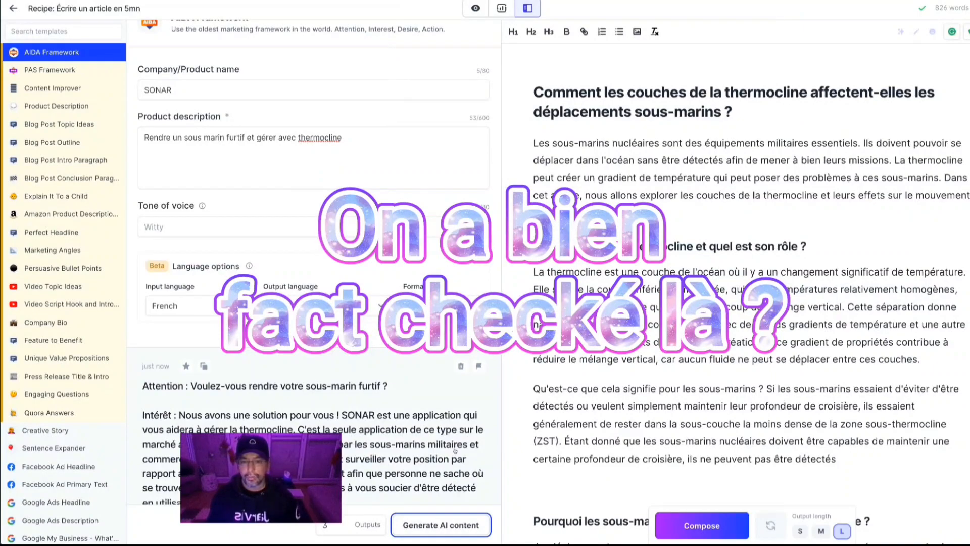
pyautogui.scroll(-10, 398, 390)
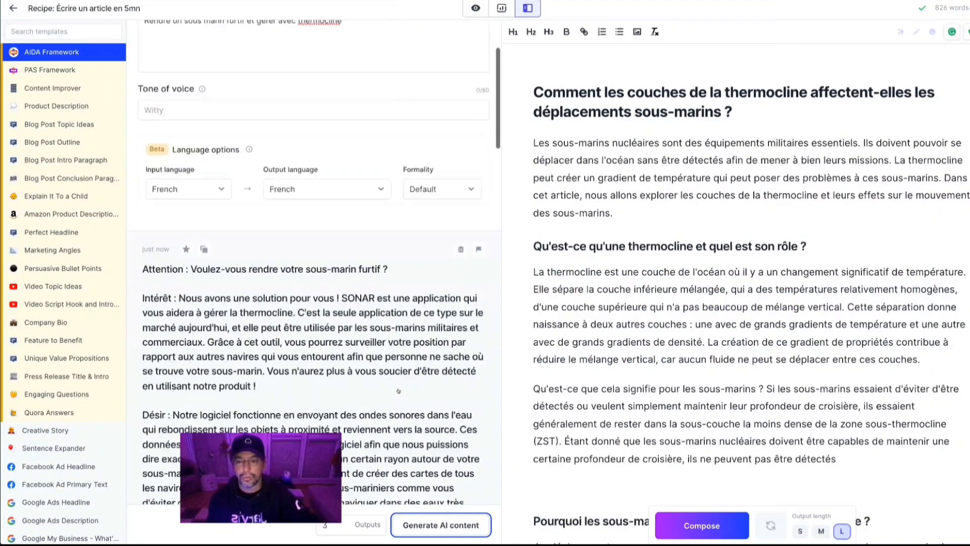
pyautogui.scroll(-12, 398, 390)
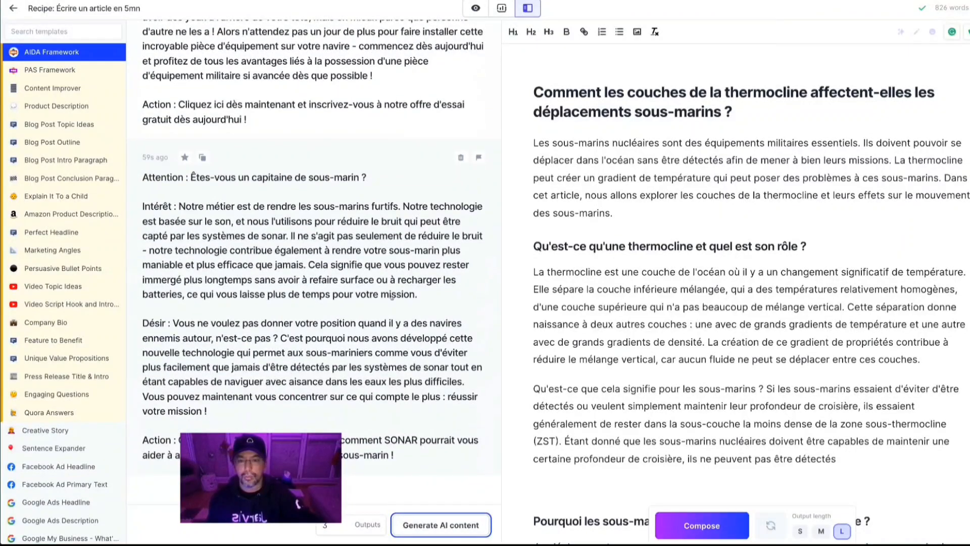
pyautogui.scroll(15, 385, 239)
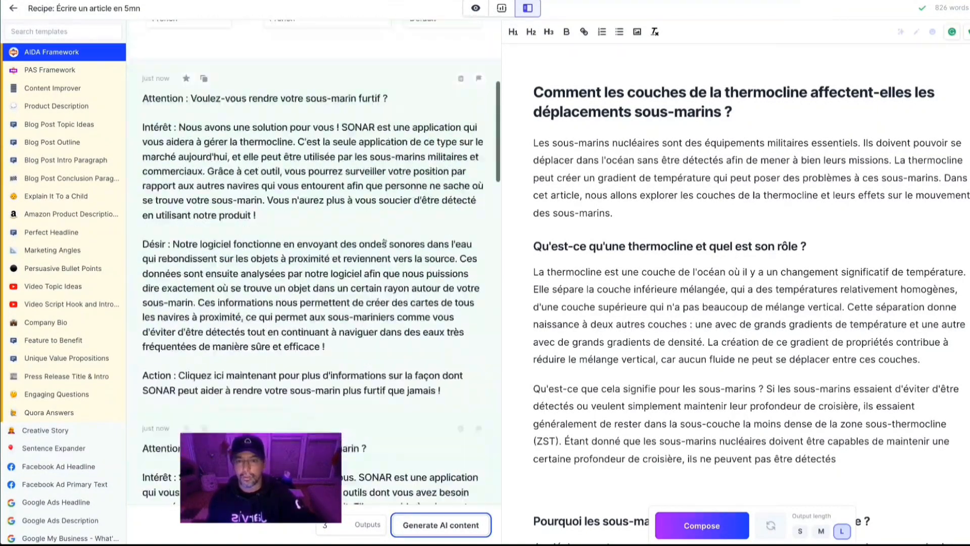
# Read through all the generated AIDA versions for SONAR, down to the last one, to choose the best text.
pyautogui.scroll(-5, 385, 241)
pyautogui.scroll(-5, 384, 241)
pyautogui.scroll(3, 255, 75)
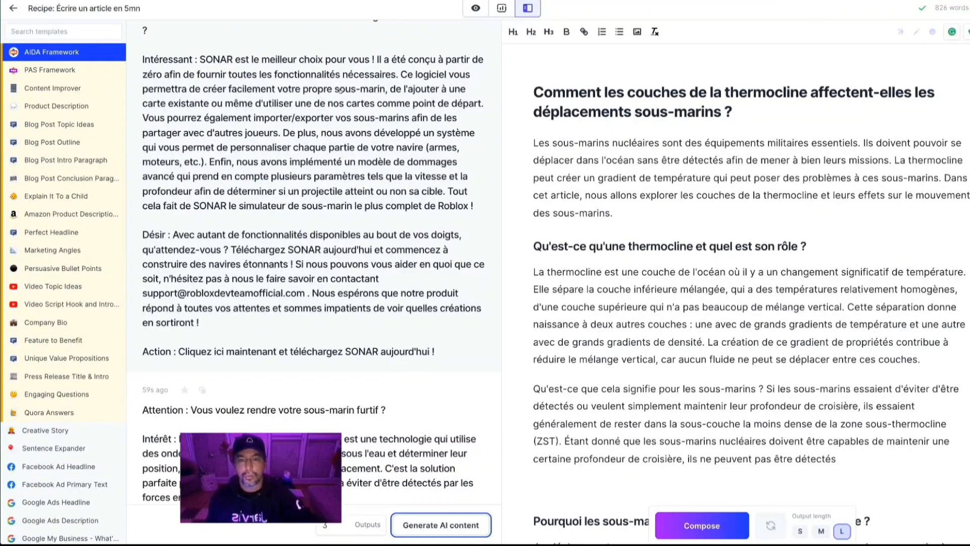
pyautogui.scroll(1, 340, 91)
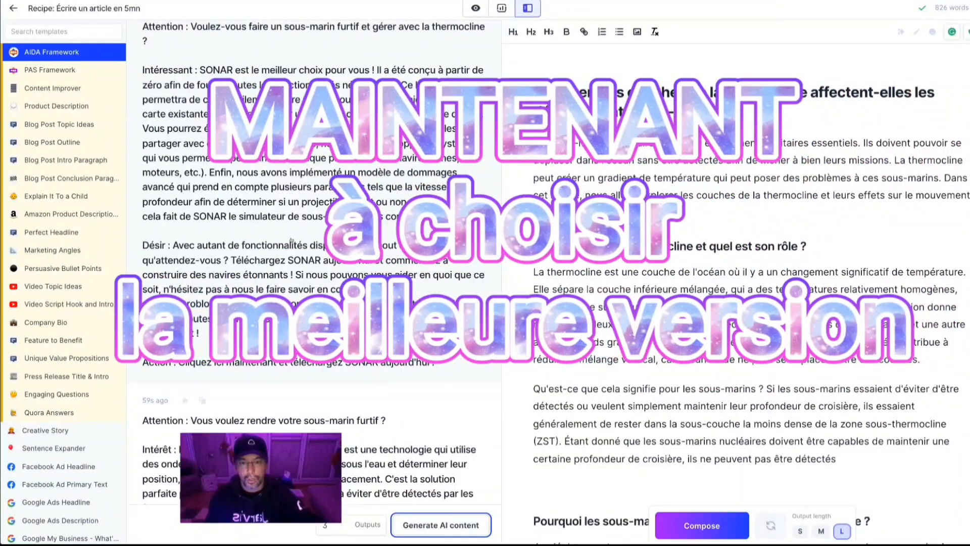
pyautogui.scroll(-4, 300, 292)
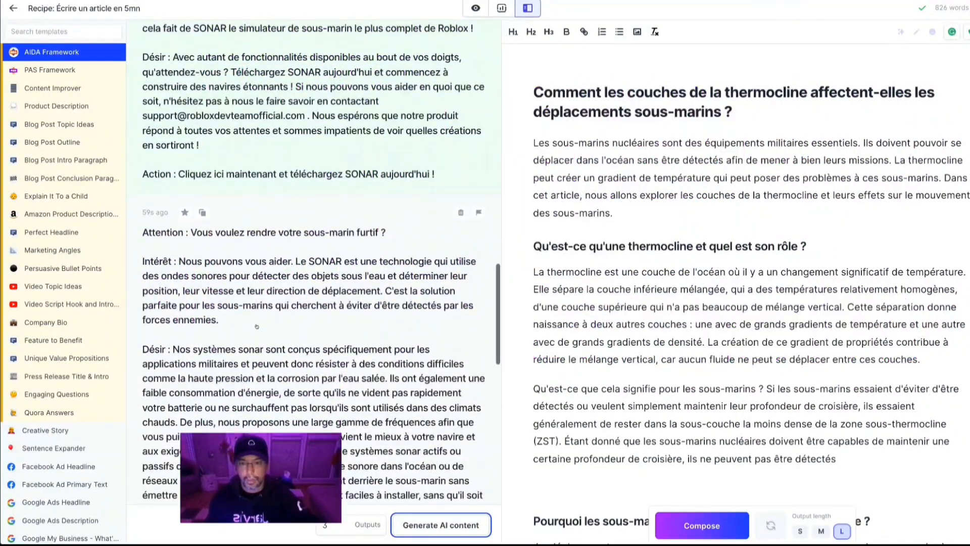
pyautogui.scroll(-10, 287, 293)
pyautogui.scroll(-7, 283, 194)
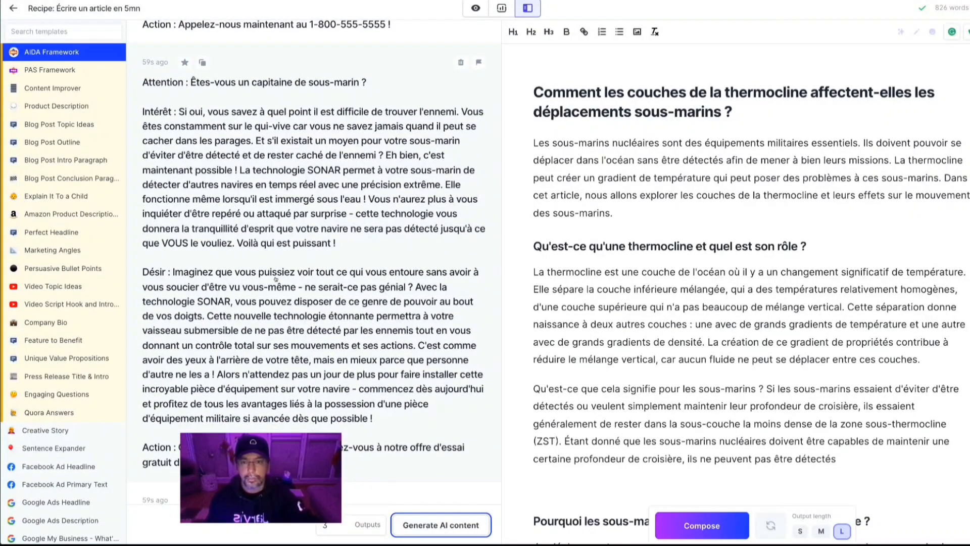
pyautogui.scroll(-1, 237, 161)
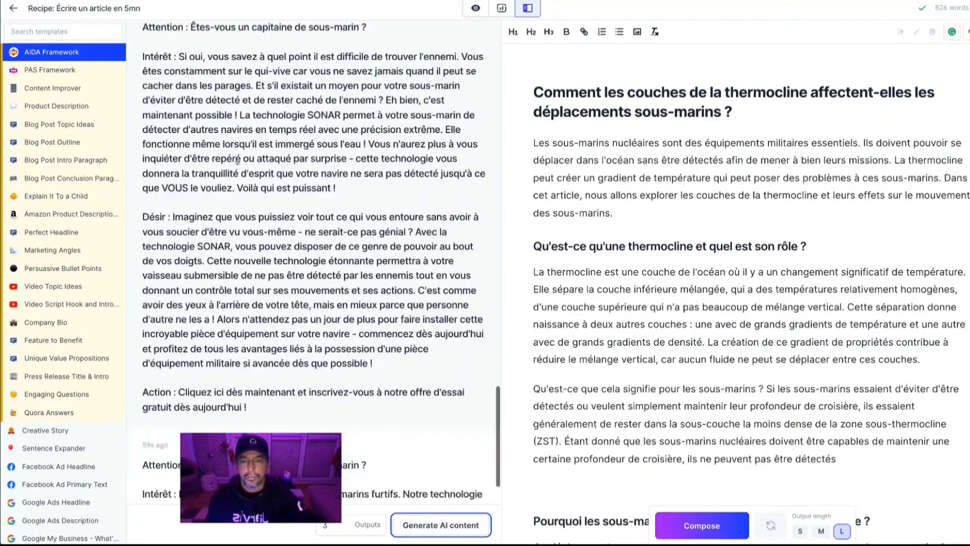
pyautogui.scroll(-6, 237, 161)
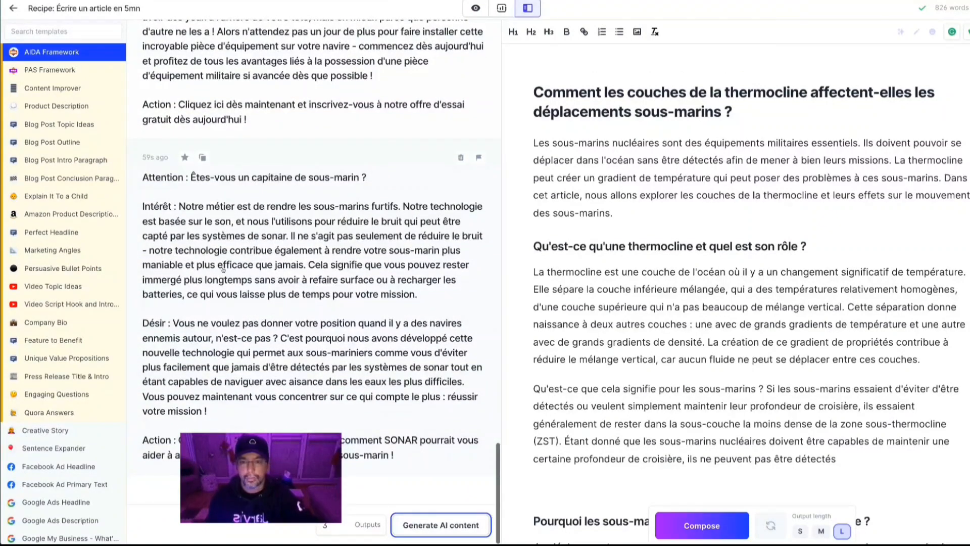
pyautogui.scroll(1, 223, 270)
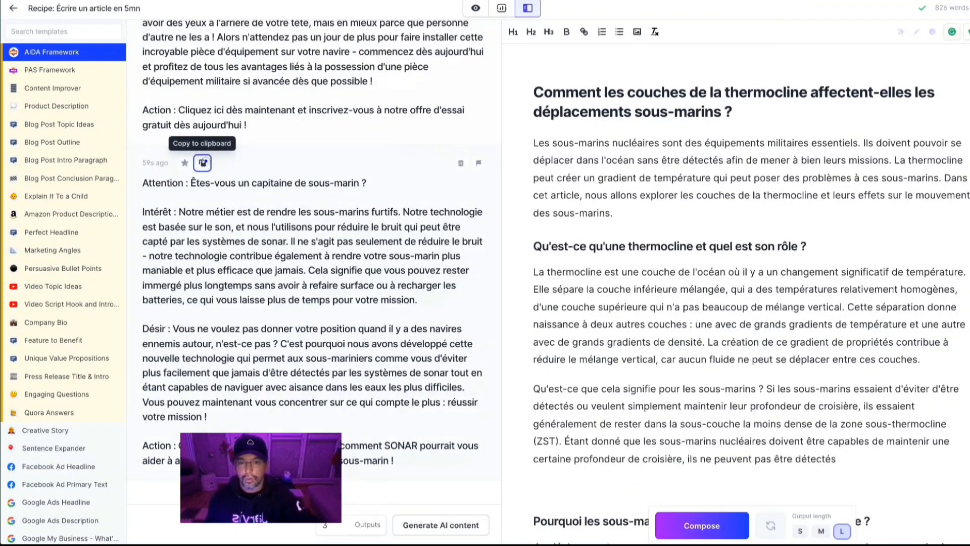
# Copy the last AIDA version, beginning "Êtes-vous un capitaine de sous-marin ?", and paste it above the article's main title.
pyautogui.click(202, 163)
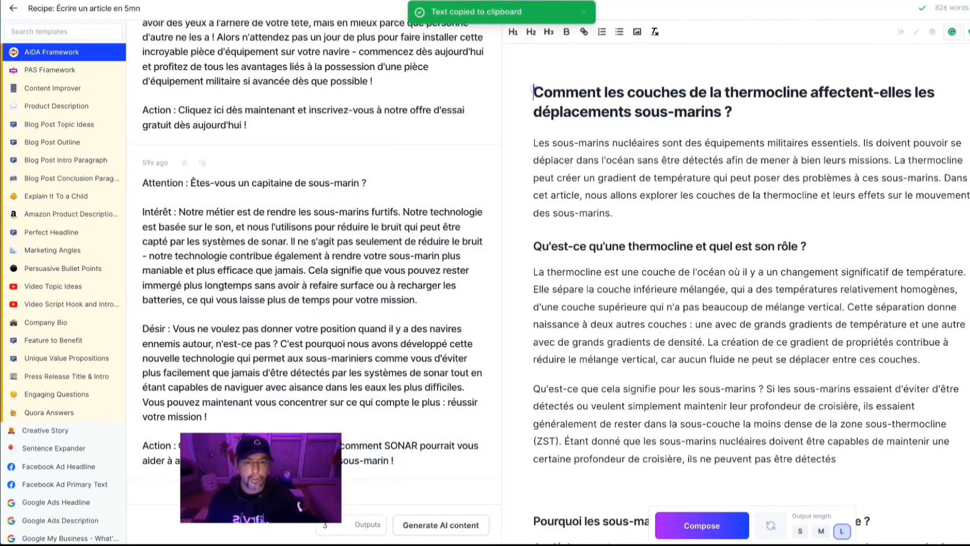
pyautogui.click(533, 92)
pyautogui.press('Return')
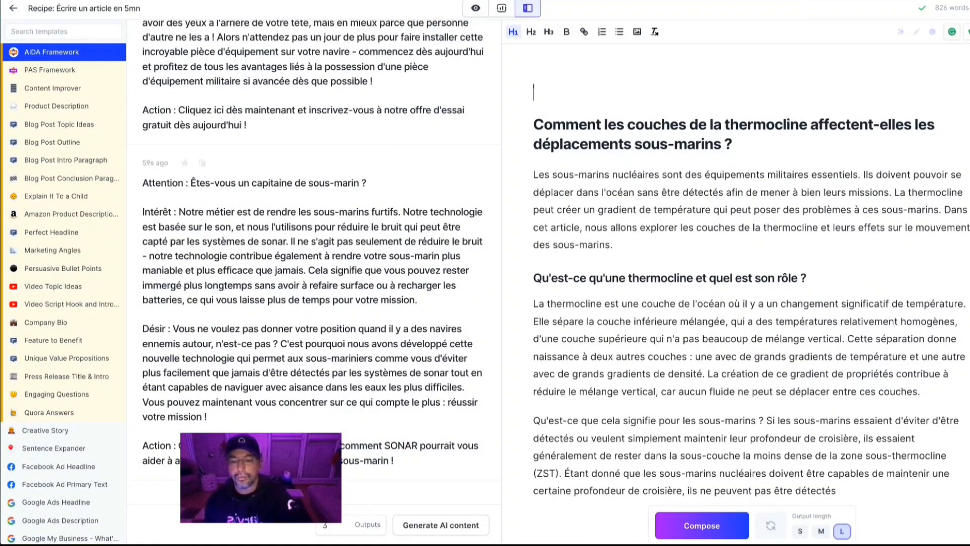
pyautogui.hotkey('ctrl', 'v')
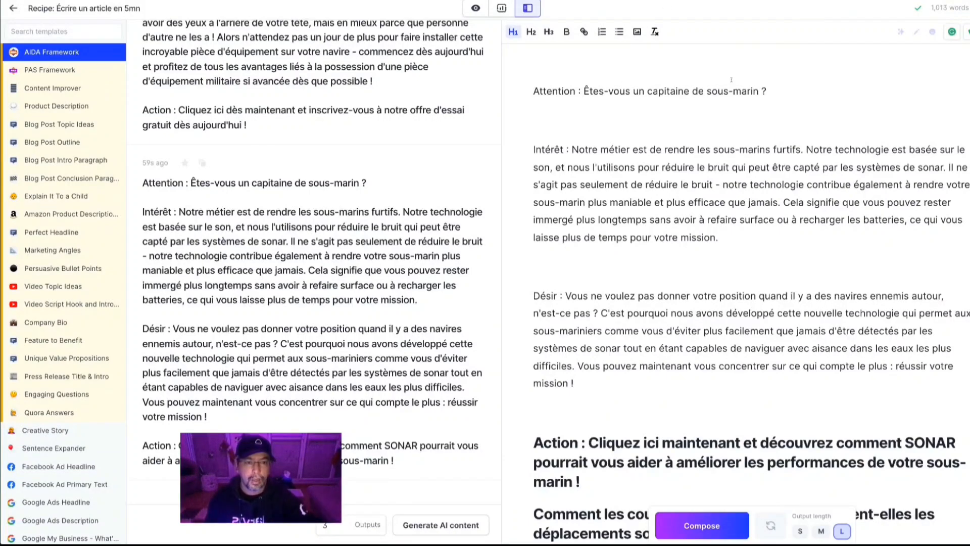
# Delete the "Attention" line, the "Intérêt :" label and the empty lines at the start of the pasted text.
pyautogui.tripleClick(777, 86)
pyautogui.press('BackSpace')
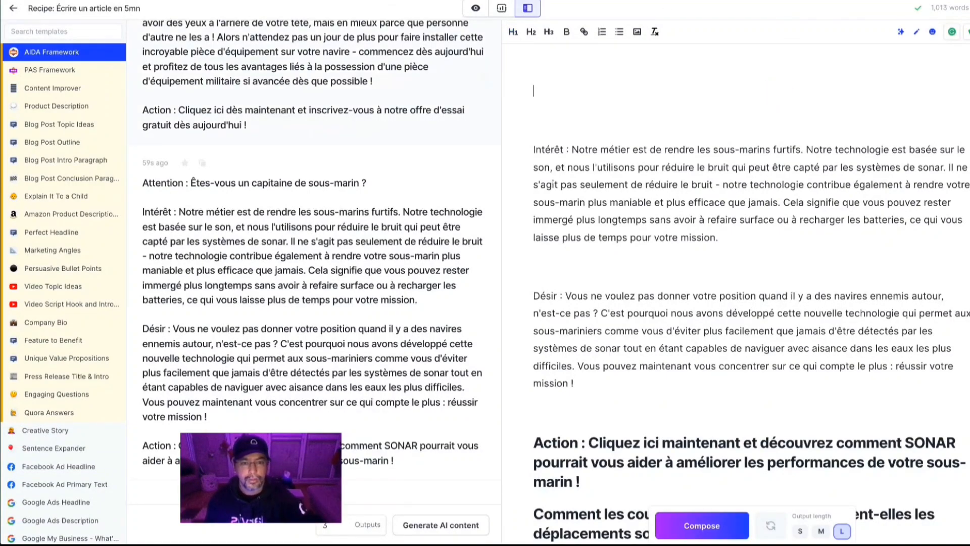
pyautogui.moveTo(574, 151); pyautogui.dragTo(534, 151)
pyautogui.press('BackSpace')
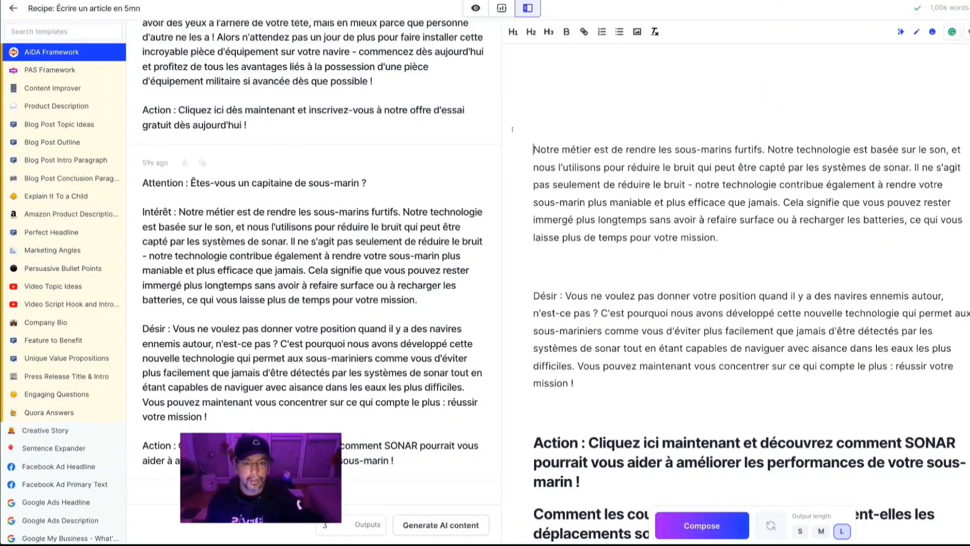
pyautogui.scroll(-1, 512, 129)
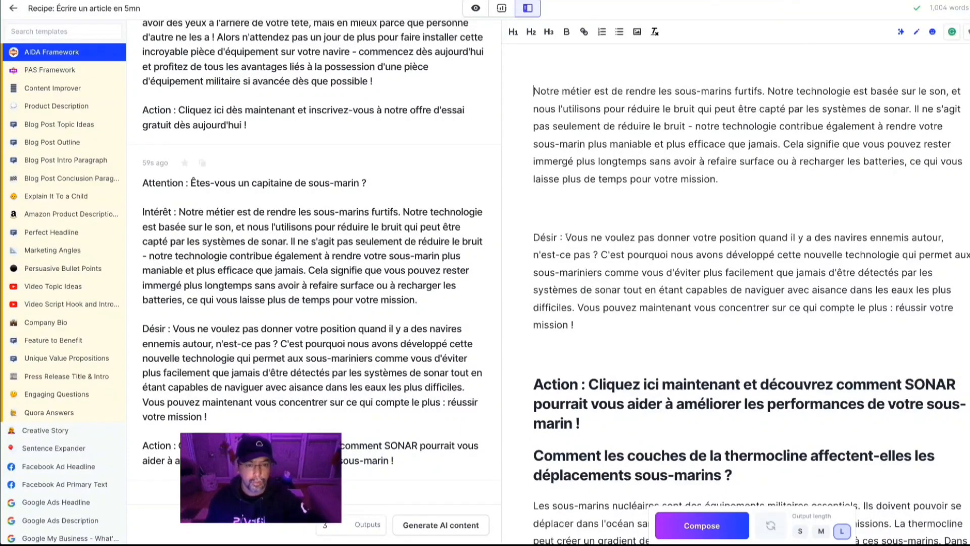
# Remove the "Désir :" label from the second pasted paragraph and the blank line above that paragraph.
pyautogui.moveTo(565, 237); pyautogui.dragTo(554, 237)
pyautogui.press('BackSpace')
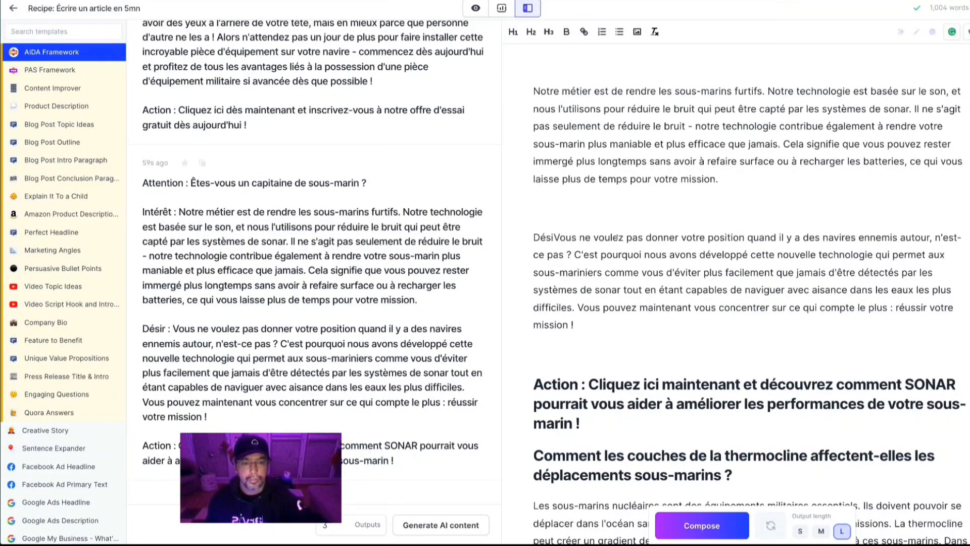
pyautogui.press('BackSpace')
pyautogui.press('BackSpace')
pyautogui.press('BackSpace')
pyautogui.press('BackSpace')
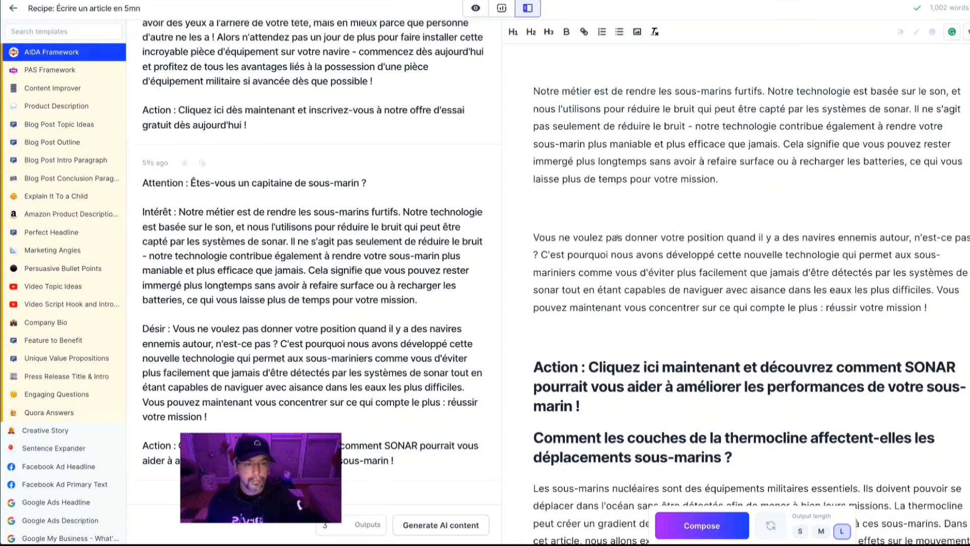
pyautogui.press('BackSpace')
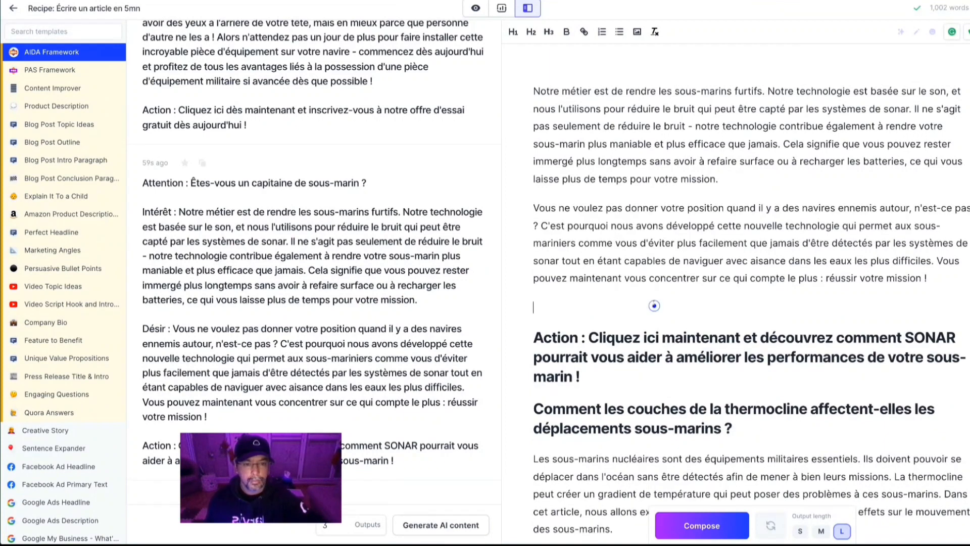
# Split the second pasted paragraph after its opening question so that "C'est pourquoi" starts a new paragraph.
pyautogui.click(540, 226)
pyautogui.press('Return')
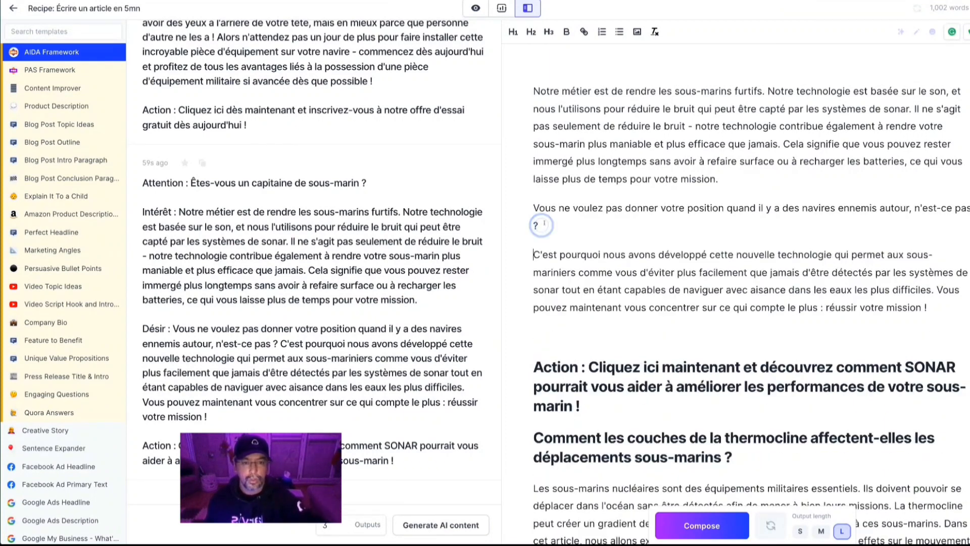
pyautogui.click(591, 332)
# Change the "Action : Cliquez ici maintenant" heading to normal text and remove the blank line above it.
pyautogui.scroll(-5, 590, 332)
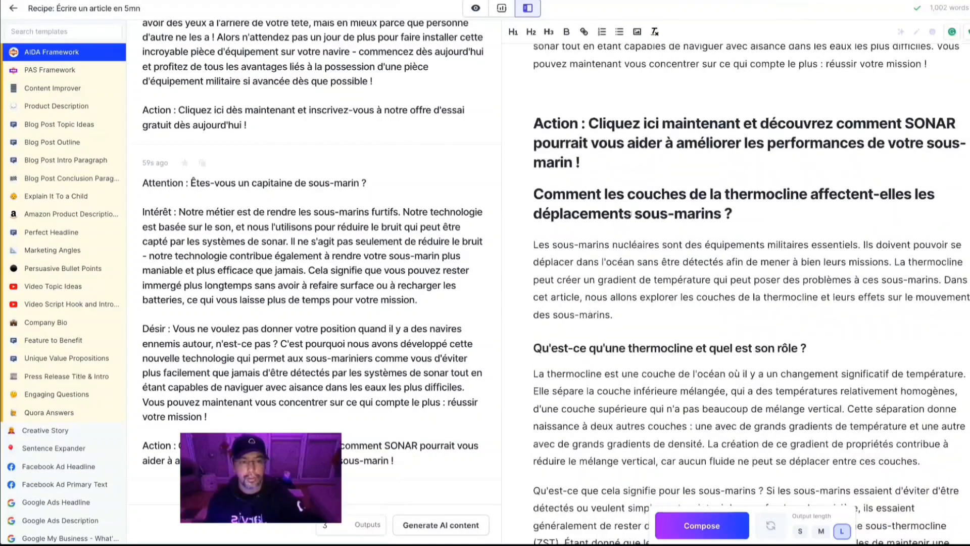
pyautogui.tripleClick(598, 164)
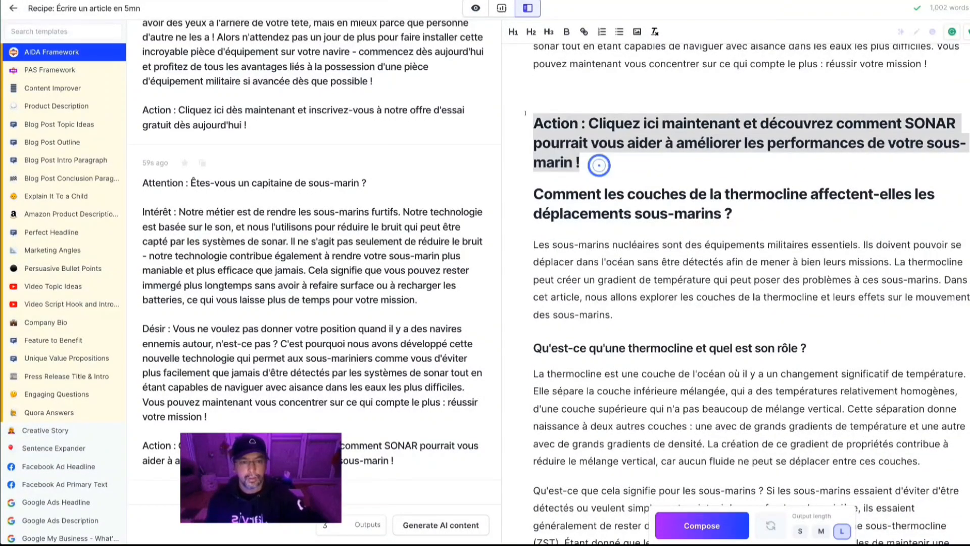
pyautogui.click(513, 31)
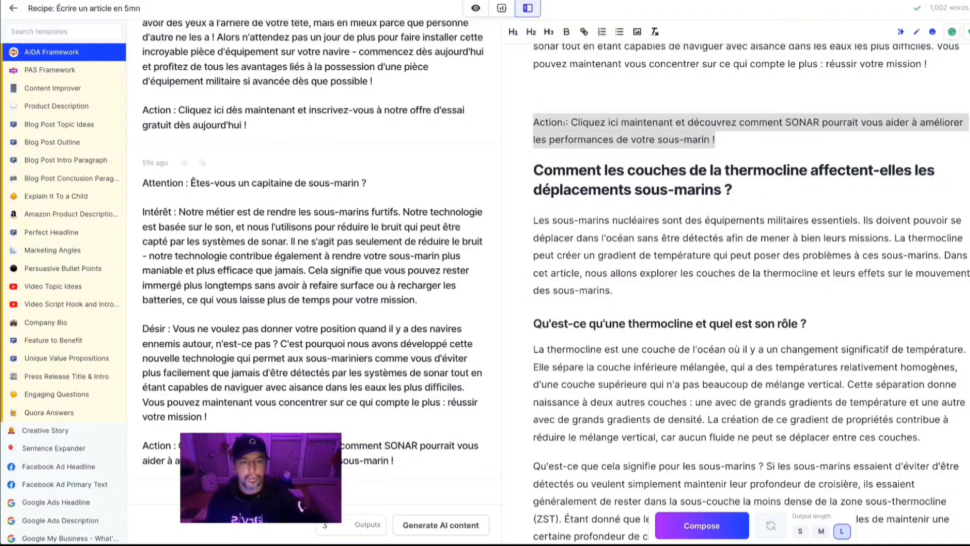
pyautogui.click(564, 126)
pyautogui.click(538, 92)
pyautogui.press('BackSpace')
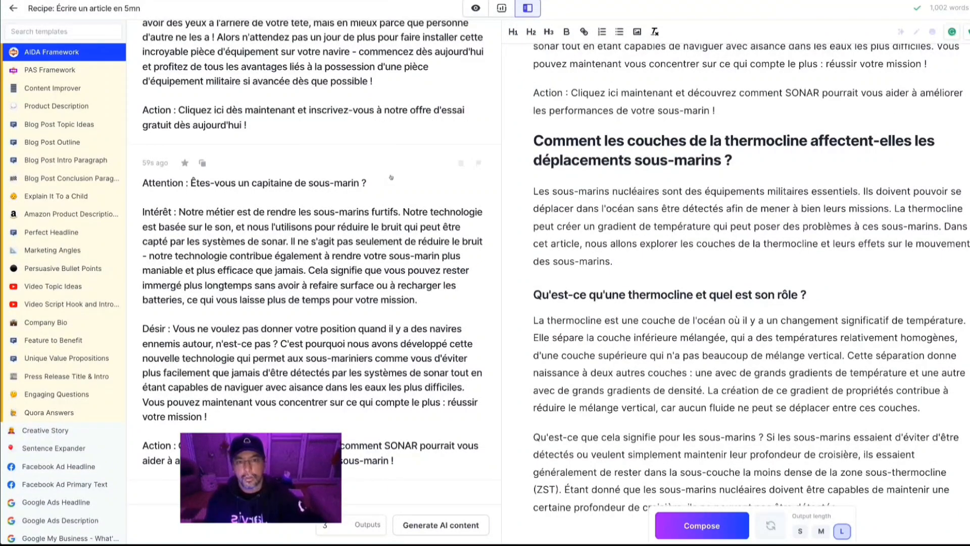